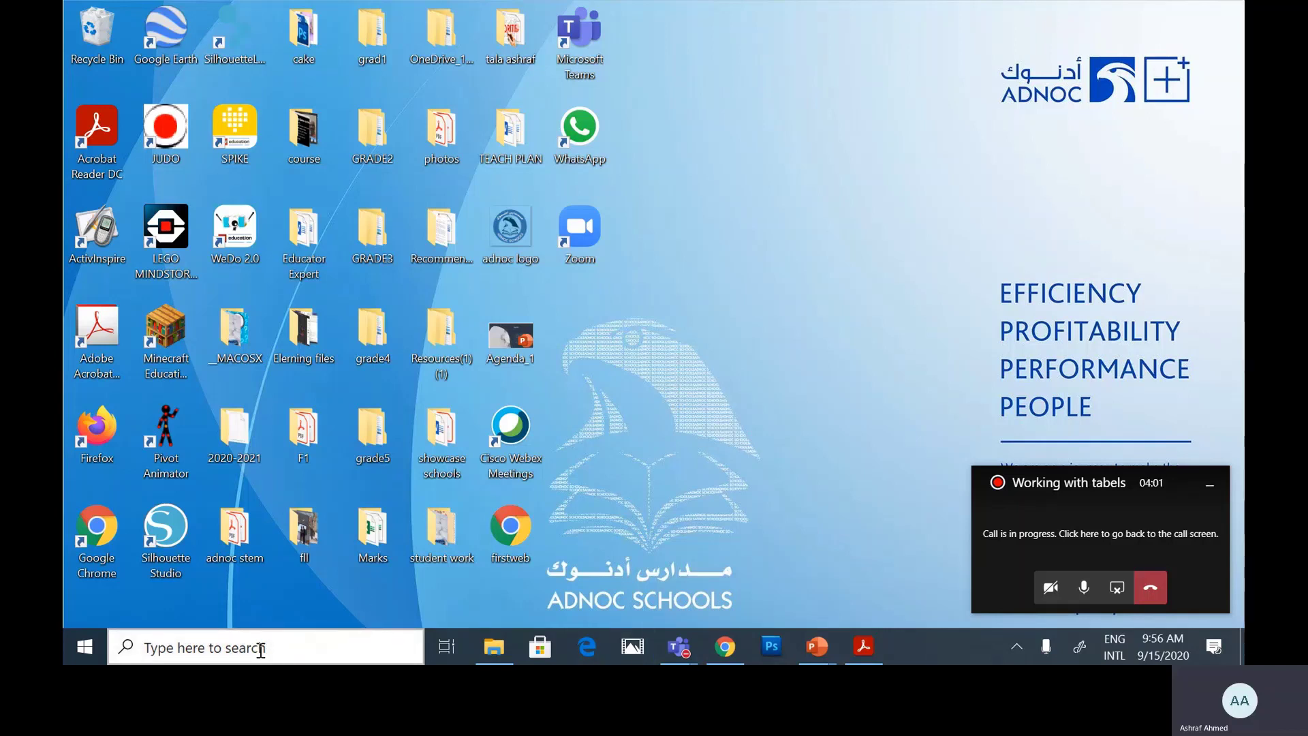
{"action": "left_click", "coordinate": [91, 648]}
{"action": "left_click", "coordinate": [506, 118]}
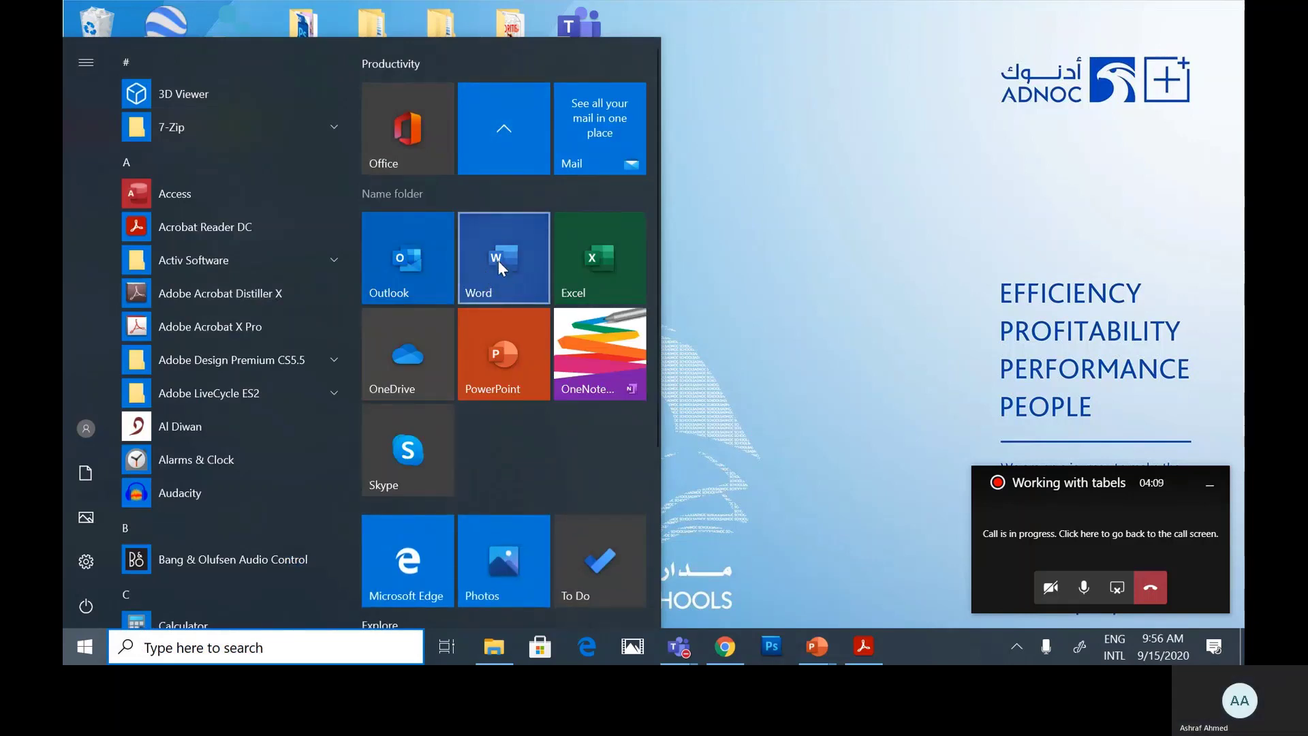
{"action": "left_click", "coordinate": [213, 647]}
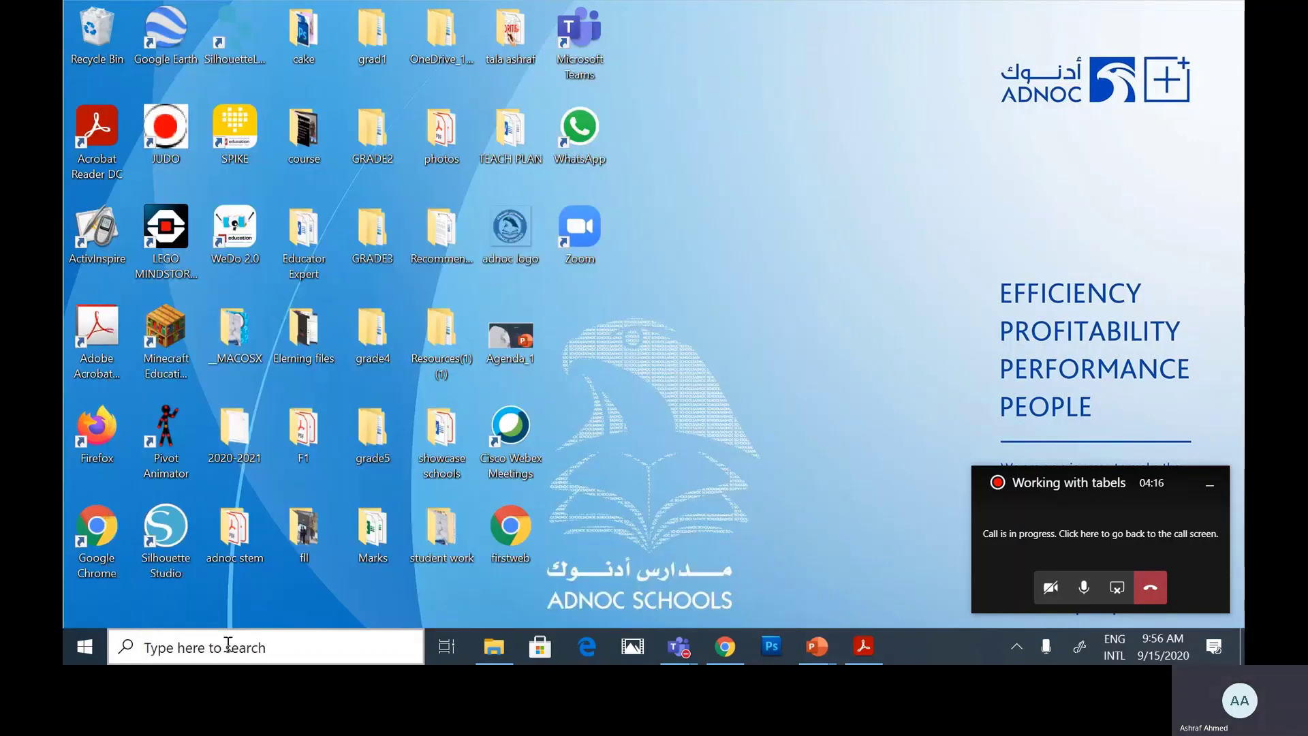
Search Windows for Word, open the Word app and create a blank document.
{"action": "left_click", "coordinate": [224, 647]}
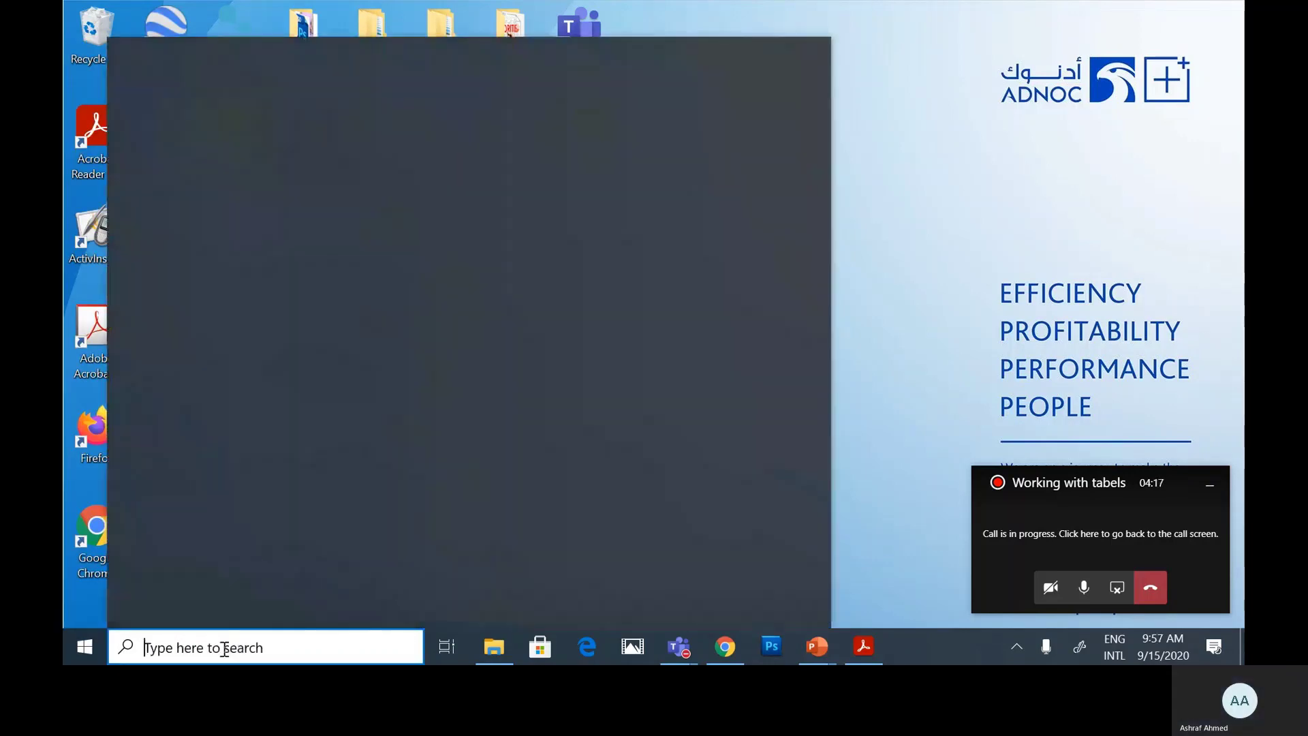
{"action": "type", "text": "word"}
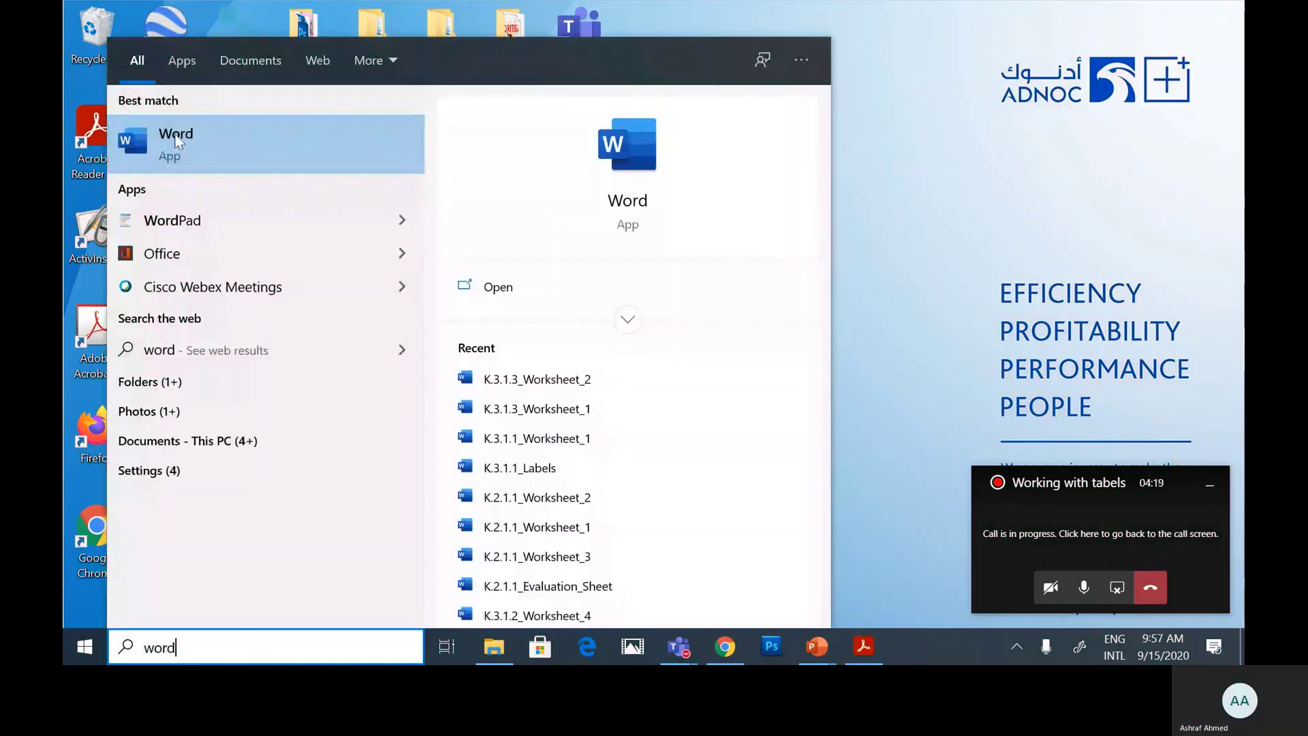
{"action": "left_click", "coordinate": [207, 134]}
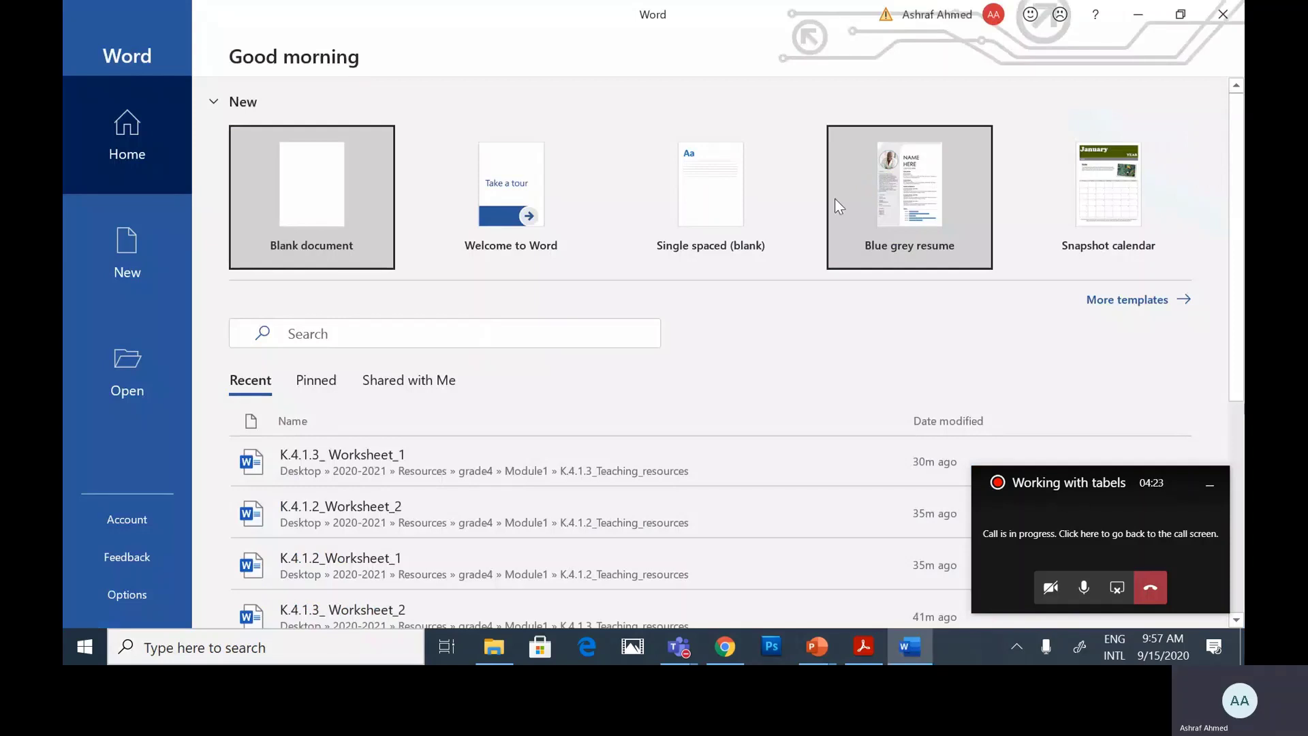
{"action": "left_click", "coordinate": [331, 166]}
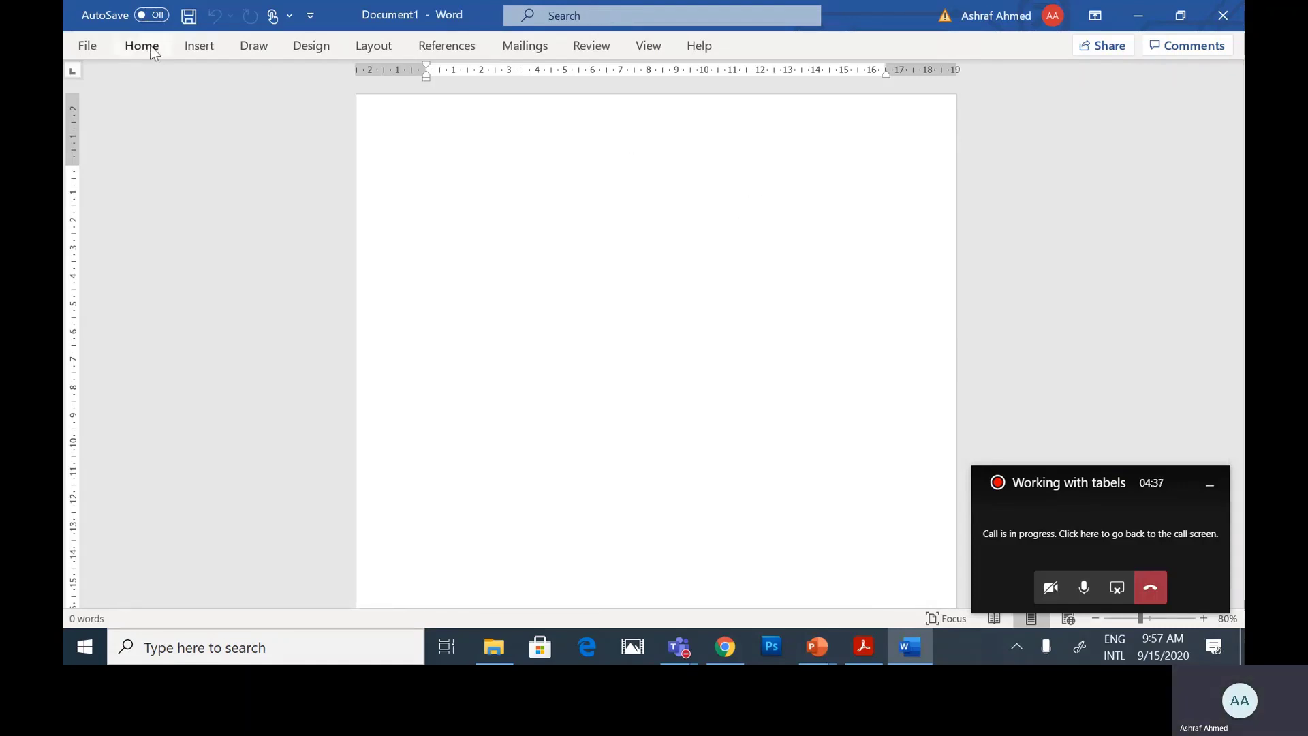
Try inserting a table with four columns and four rows, and undo the insertion.
{"action": "left_click", "coordinate": [199, 46]}
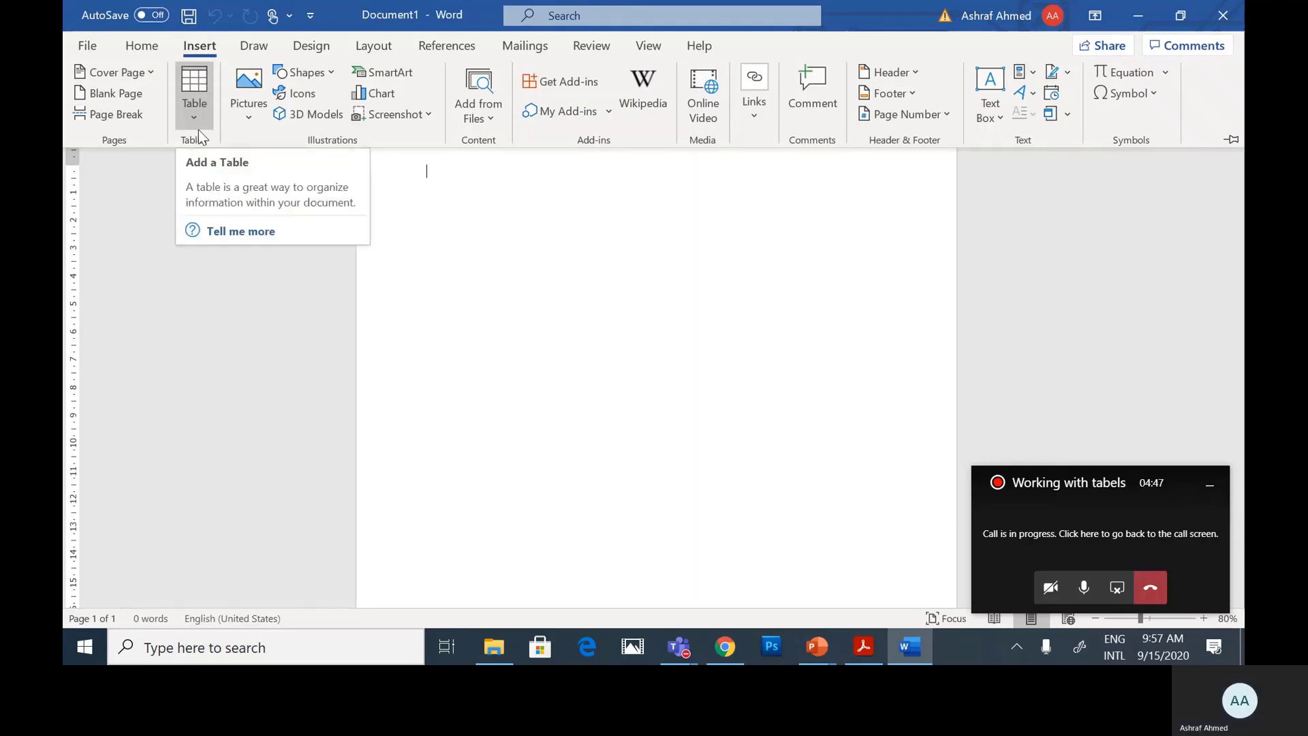
{"action": "left_click", "coordinate": [198, 81]}
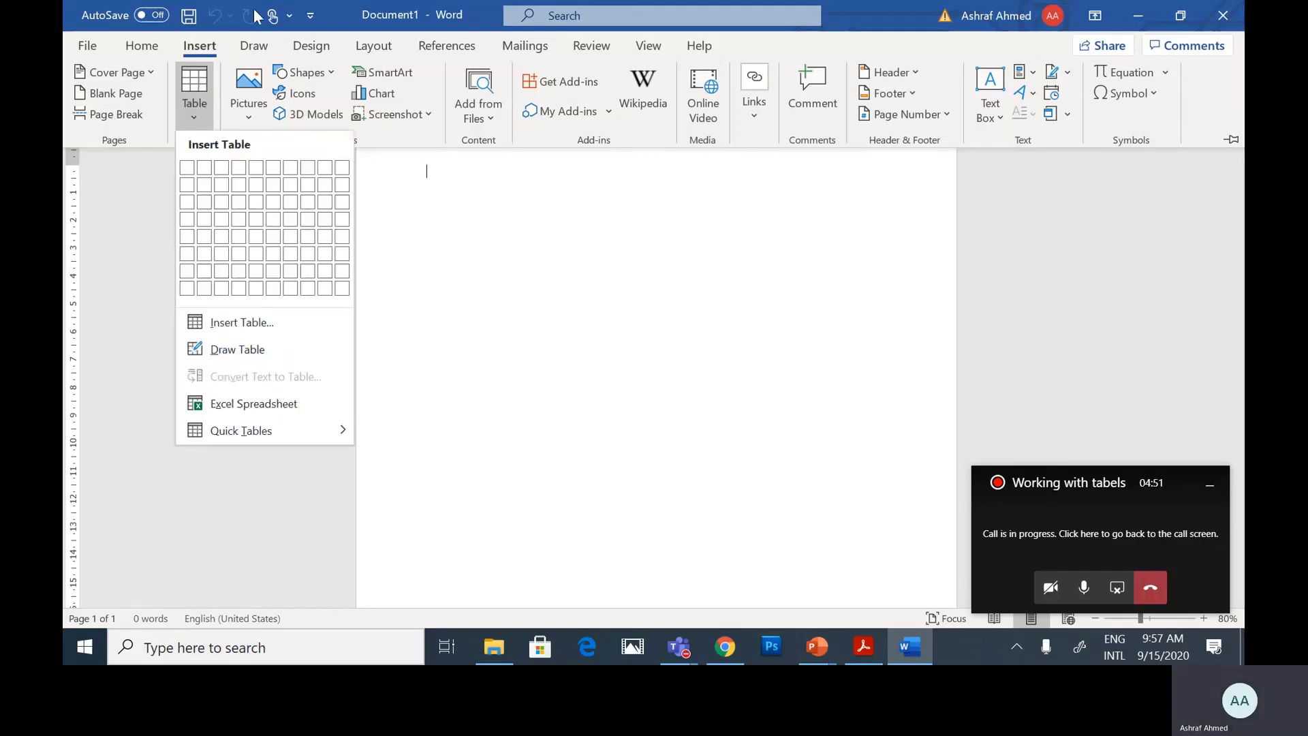
{"action": "double_click", "coordinate": [198, 46]}
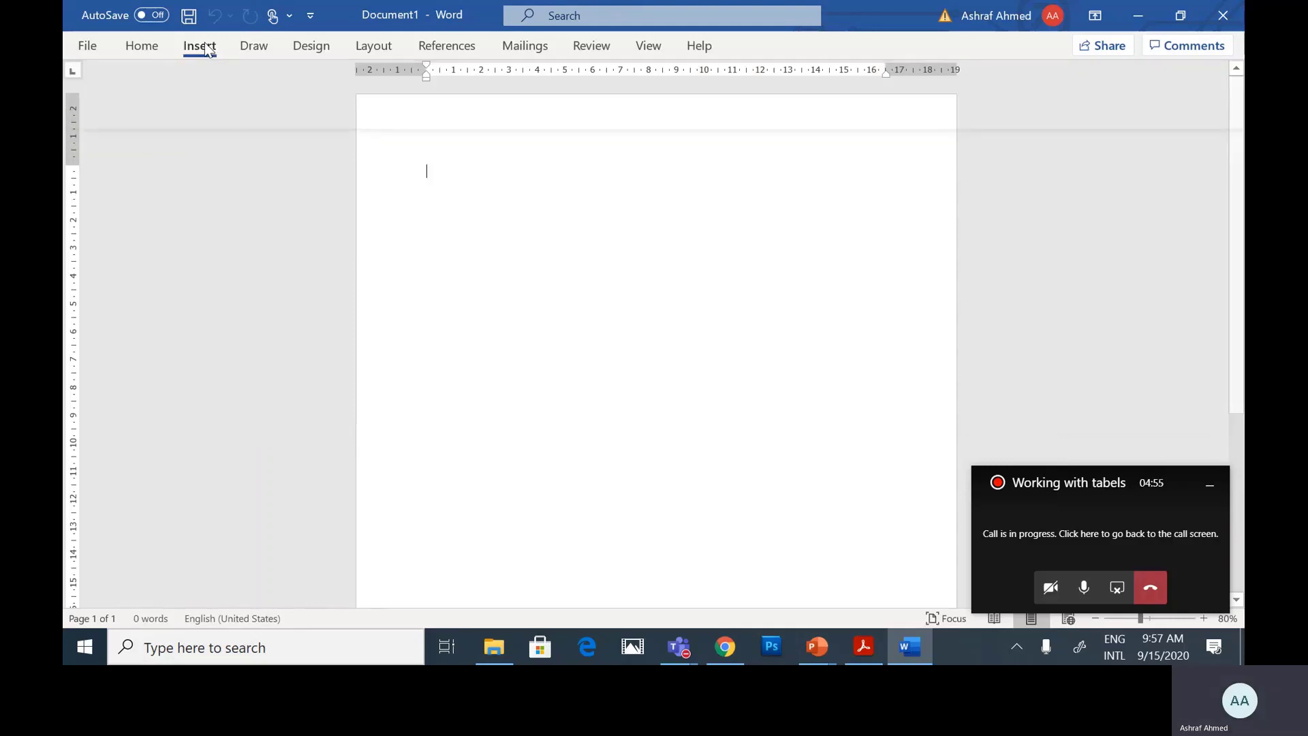
{"action": "double_click", "coordinate": [204, 48]}
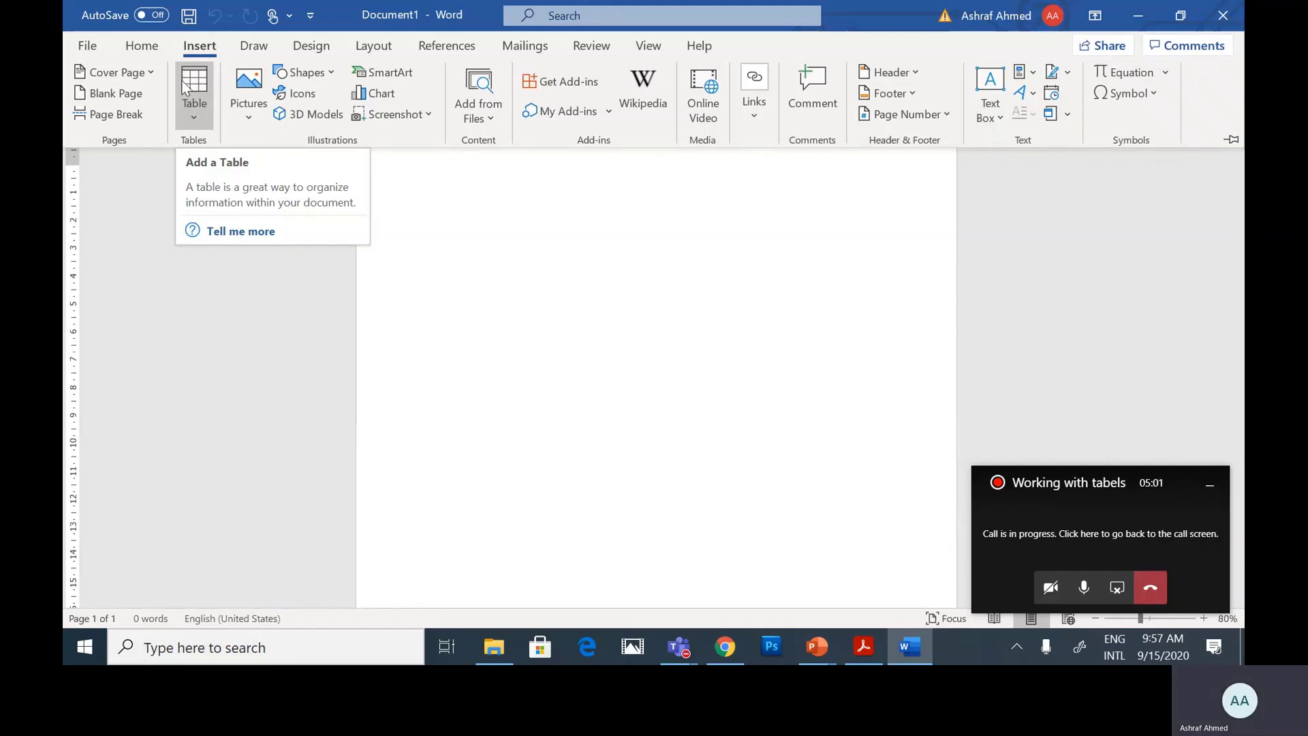
{"action": "left_click", "coordinate": [196, 92]}
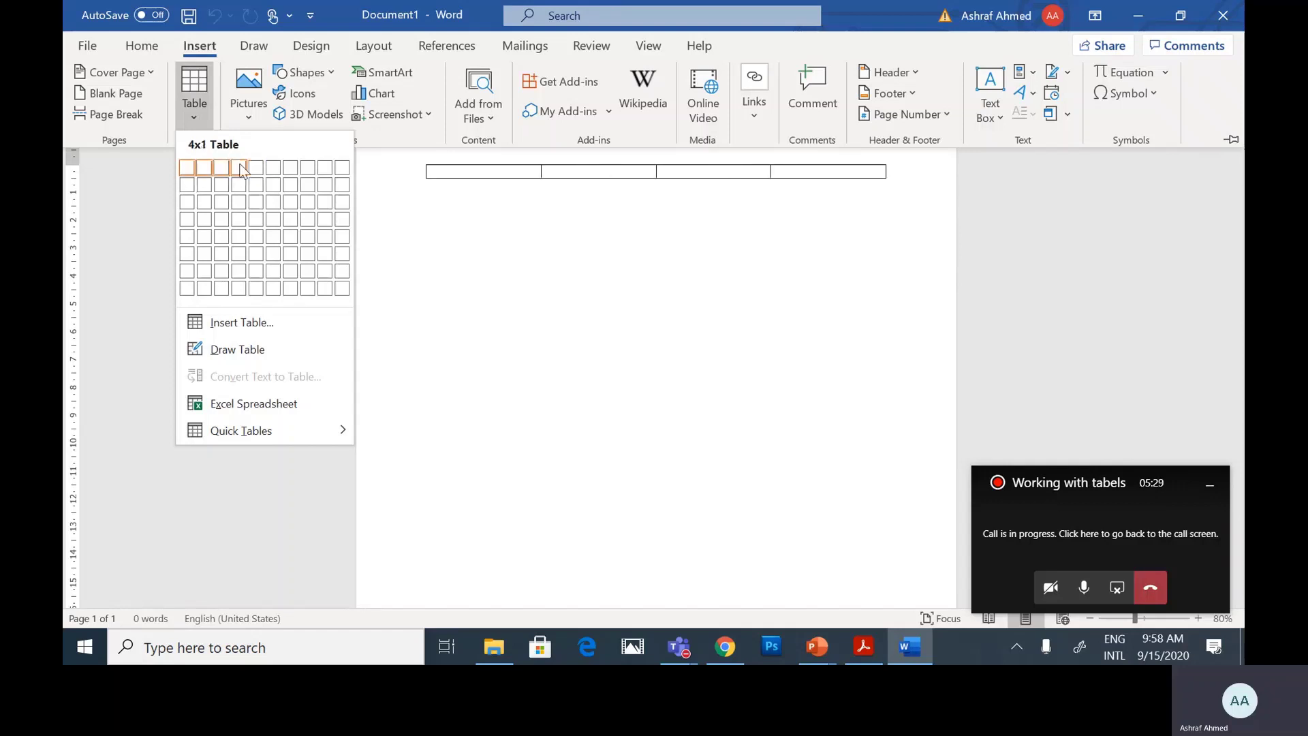
{"action": "left_click", "coordinate": [244, 219]}
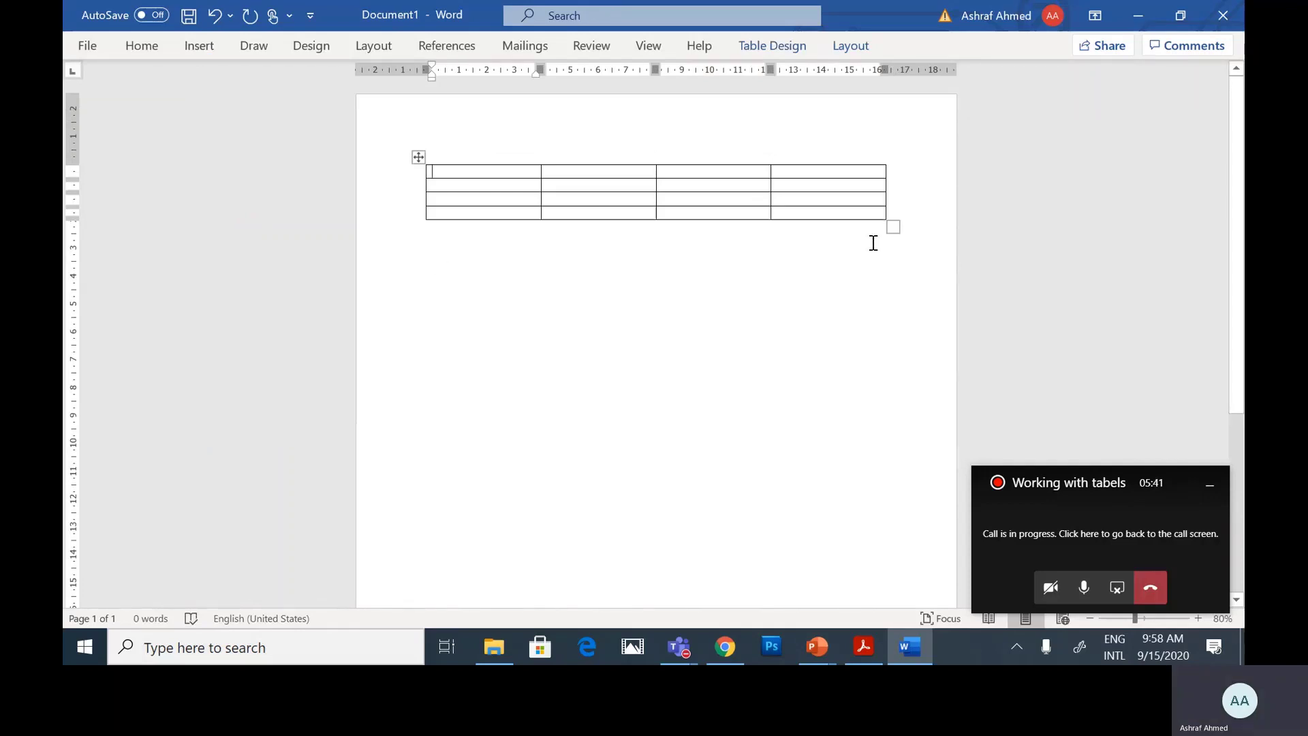
{"action": "key", "text": "ctrl+z"}
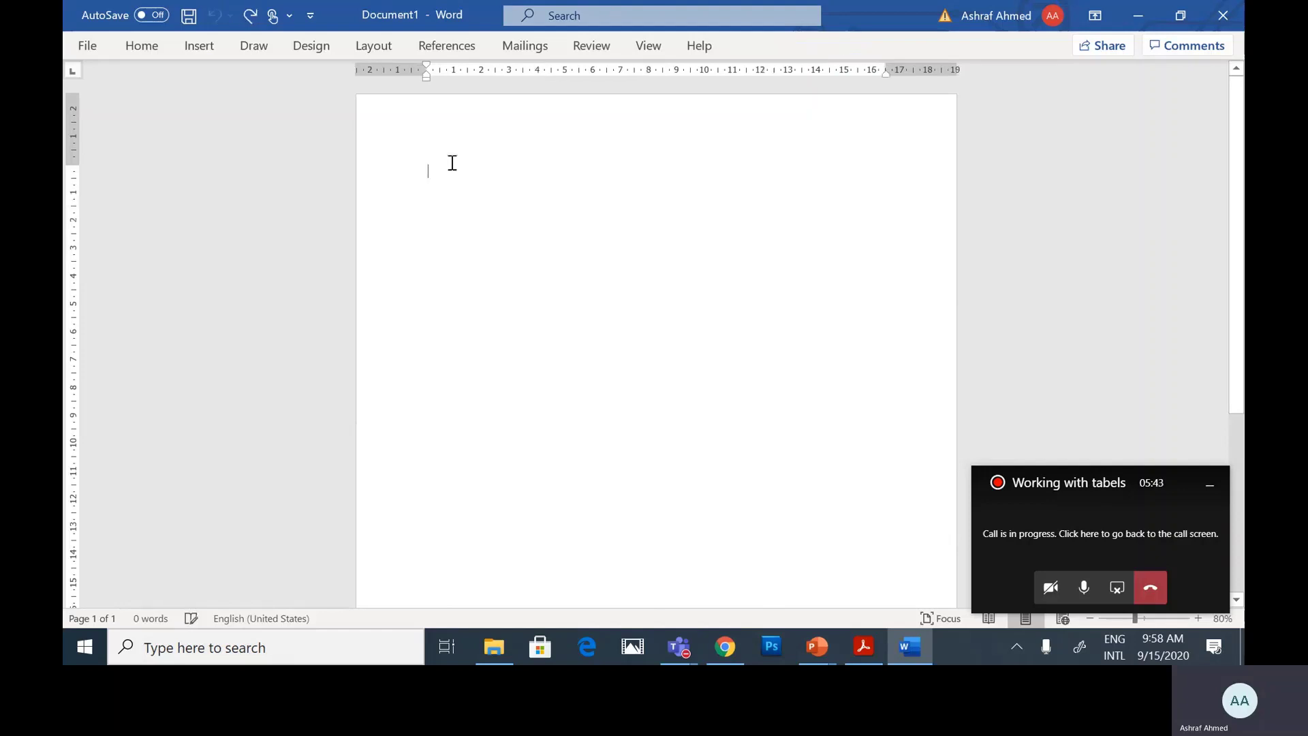
Insert a table with four columns and four rows at the start of the blank document.
{"action": "left_click", "coordinate": [211, 46]}
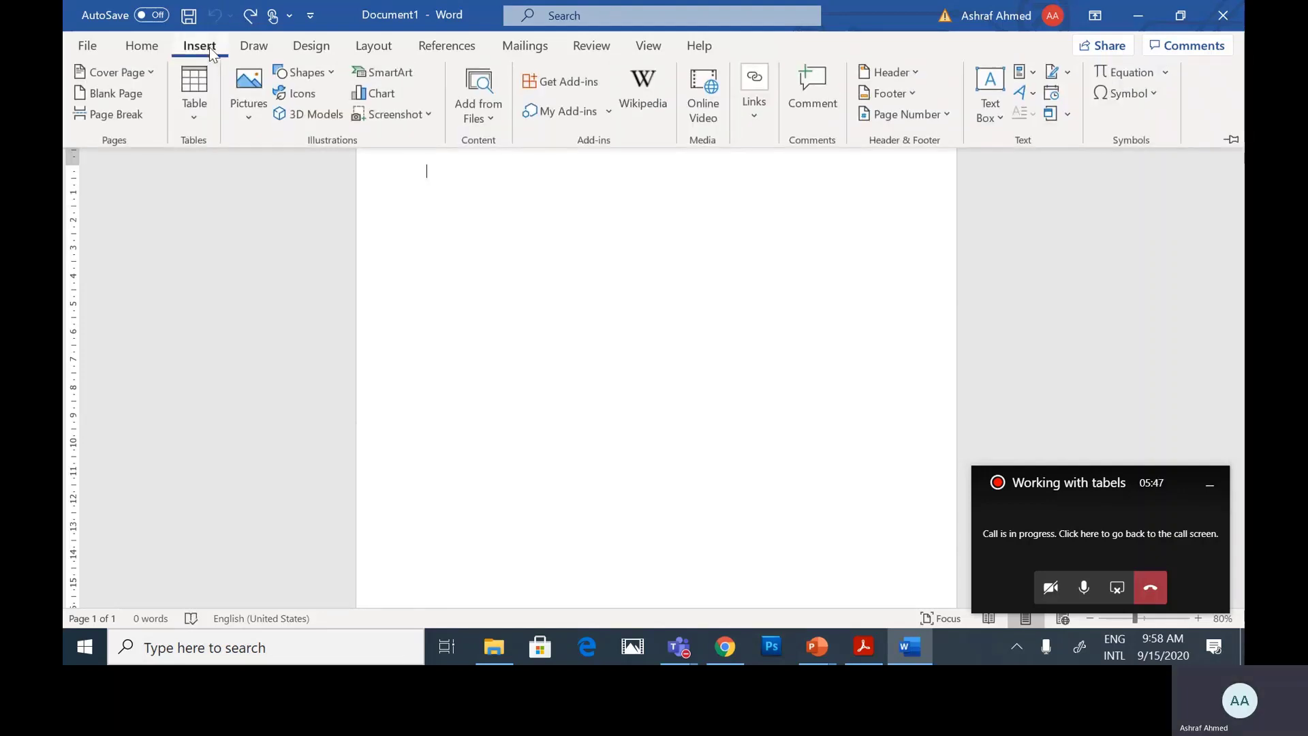
{"action": "left_click", "coordinate": [197, 92]}
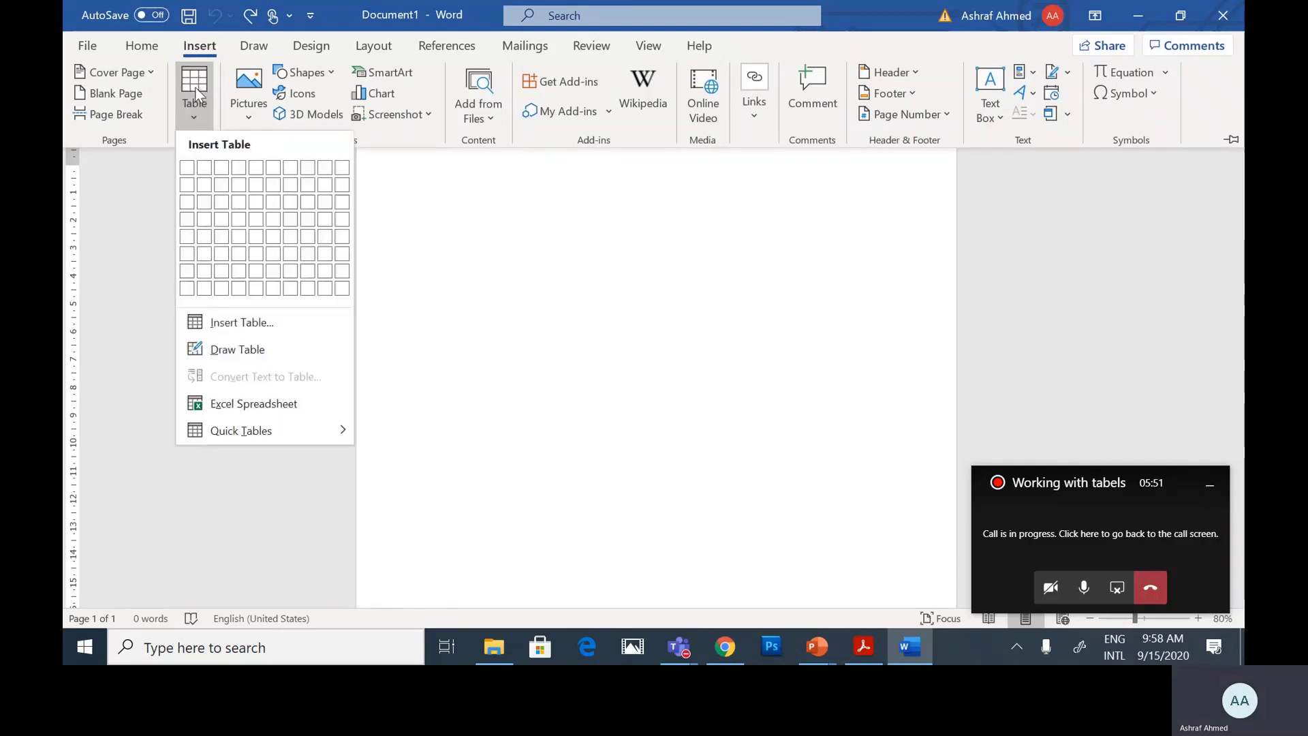
{"action": "left_click", "coordinate": [243, 219]}
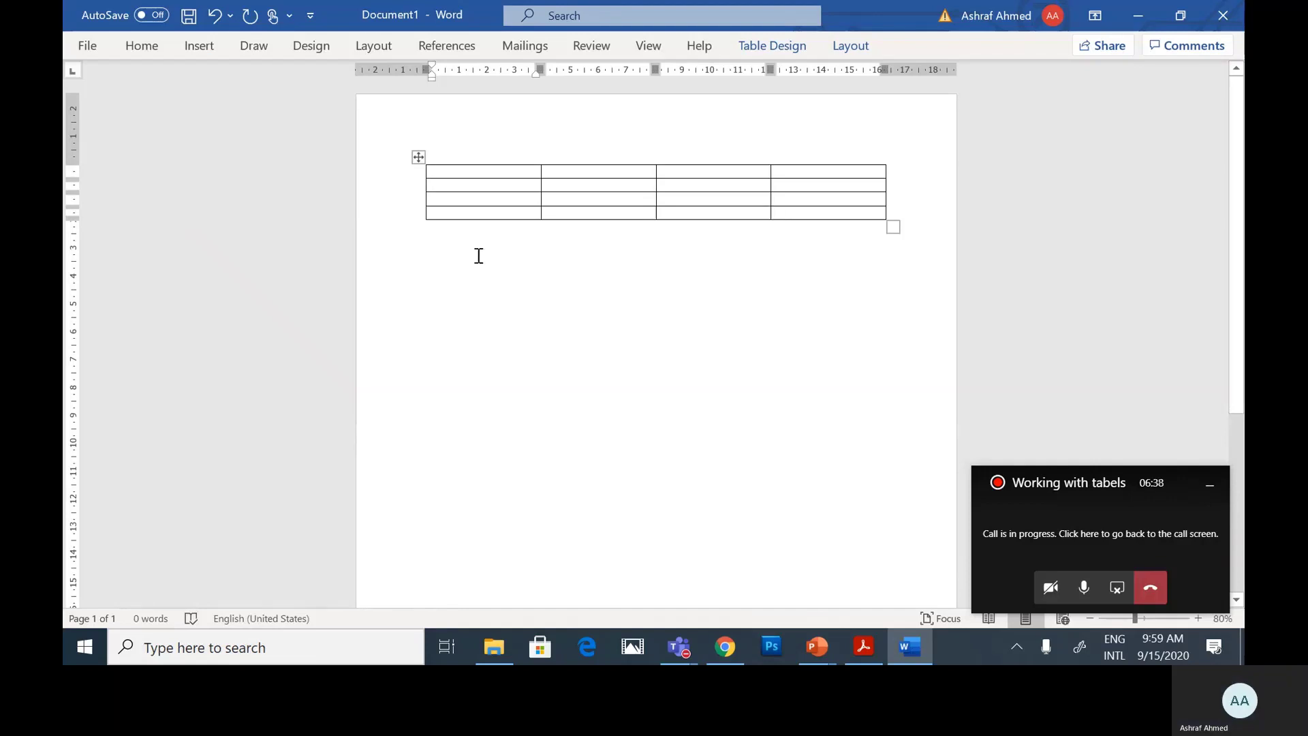
{"action": "left_click", "coordinate": [456, 187]}
{"action": "left_click", "coordinate": [594, 168]}
{"action": "left_click", "coordinate": [673, 171]}
{"action": "left_click", "coordinate": [794, 175]}
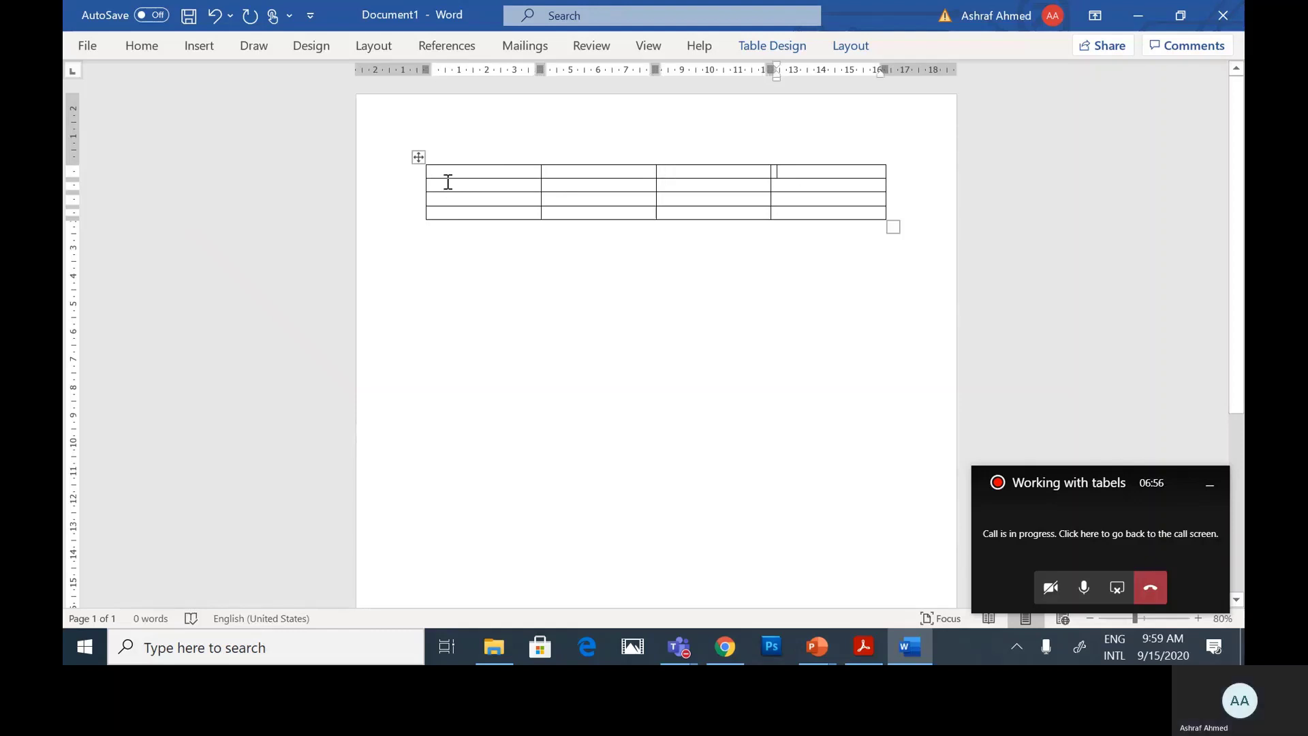
{"action": "left_click", "coordinate": [470, 168]}
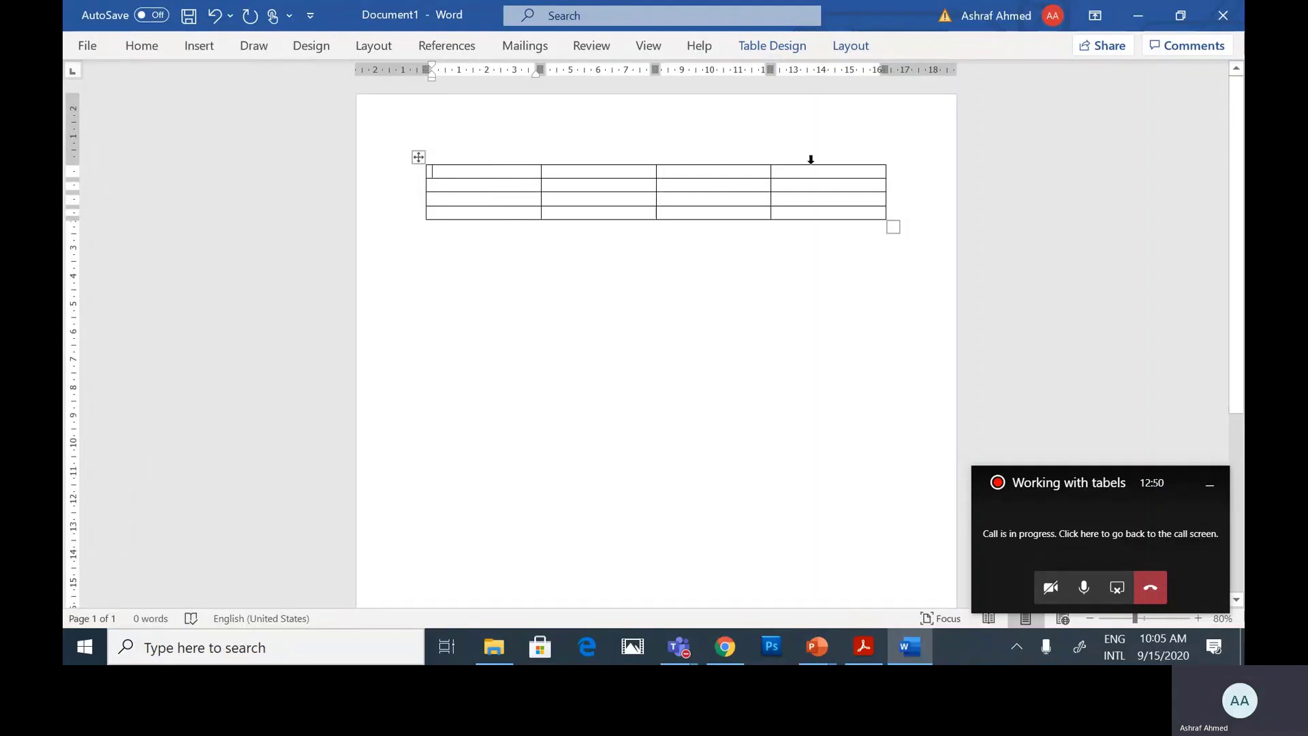
{"action": "left_click", "coordinate": [572, 175]}
{"action": "left_click", "coordinate": [668, 170]}
{"action": "left_click", "coordinate": [829, 170]}
{"action": "left_click", "coordinate": [493, 184]}
{"action": "left_click", "coordinate": [467, 174]}
Fill the table's first column below the header row with the times 9:10, 10:11 and 11:12.
{"action": "left_click", "coordinate": [461, 186]}
{"action": "type", "text": "9"}
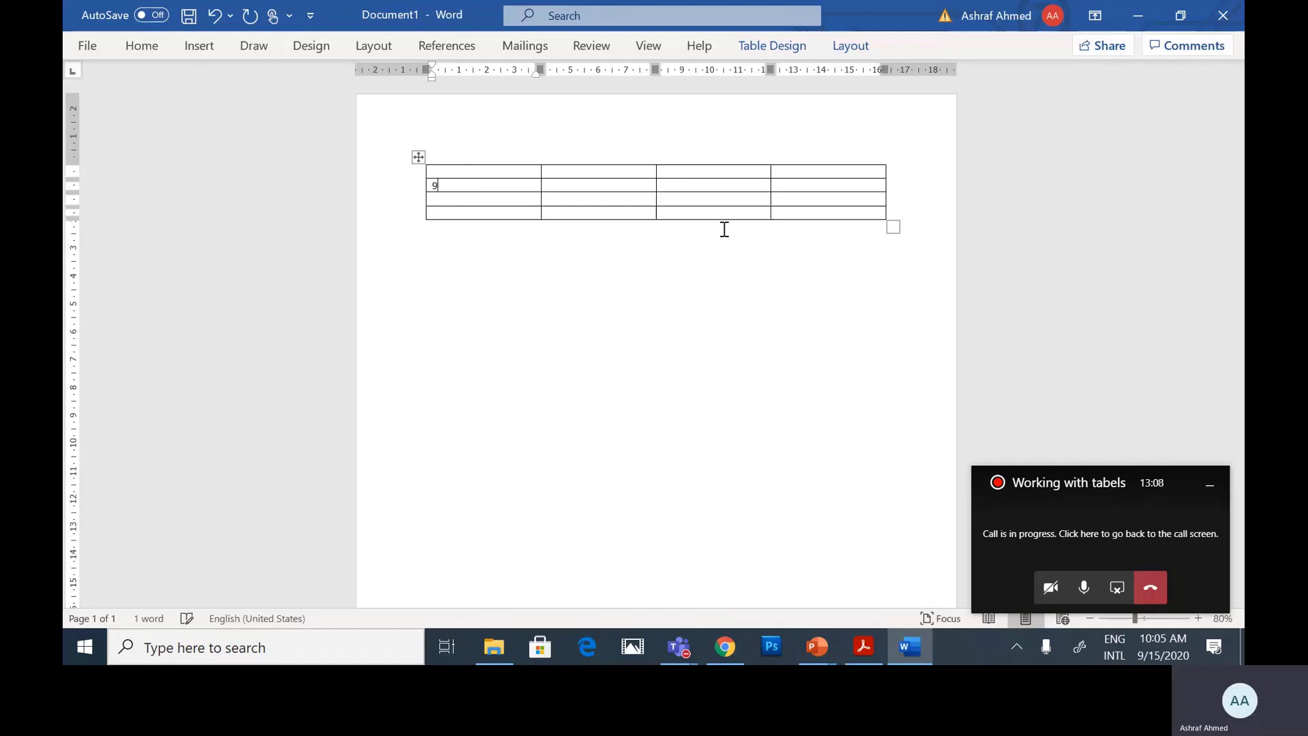
{"action": "type", "text": ":10"}
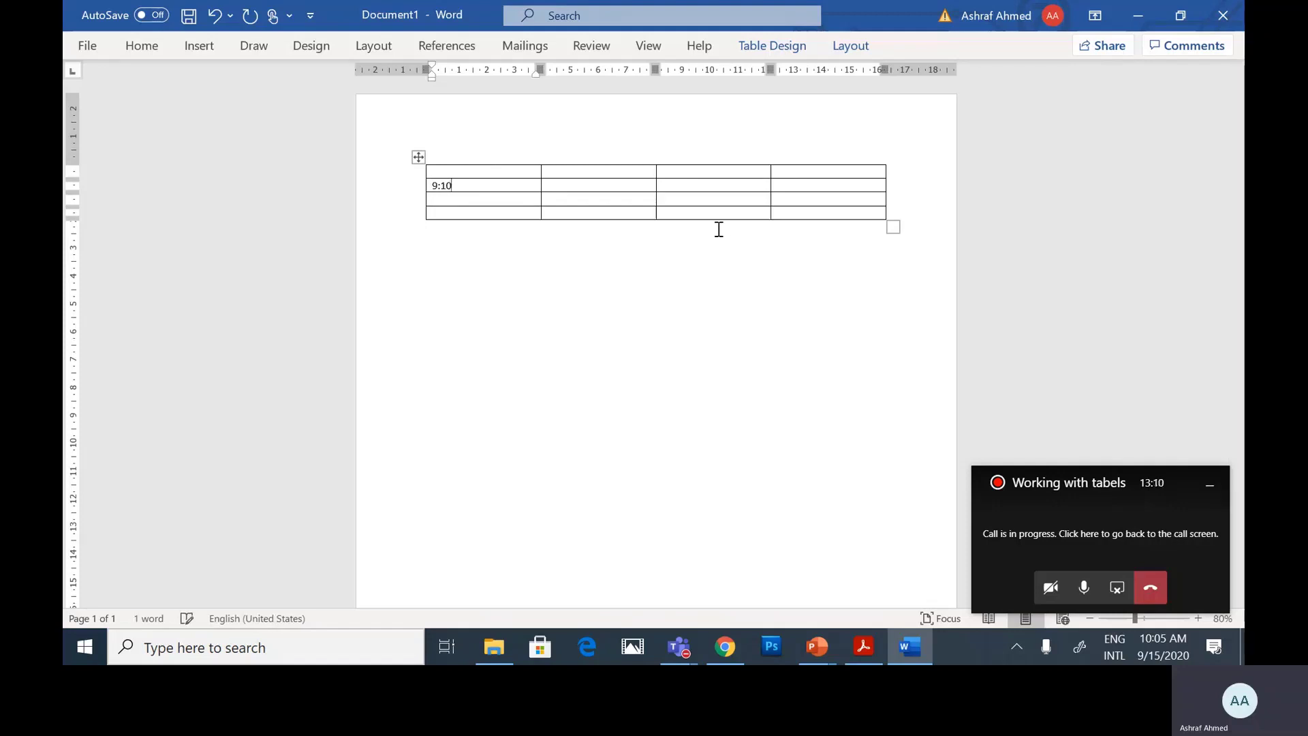
{"action": "left_click", "coordinate": [457, 197]}
{"action": "type", "text": "10"}
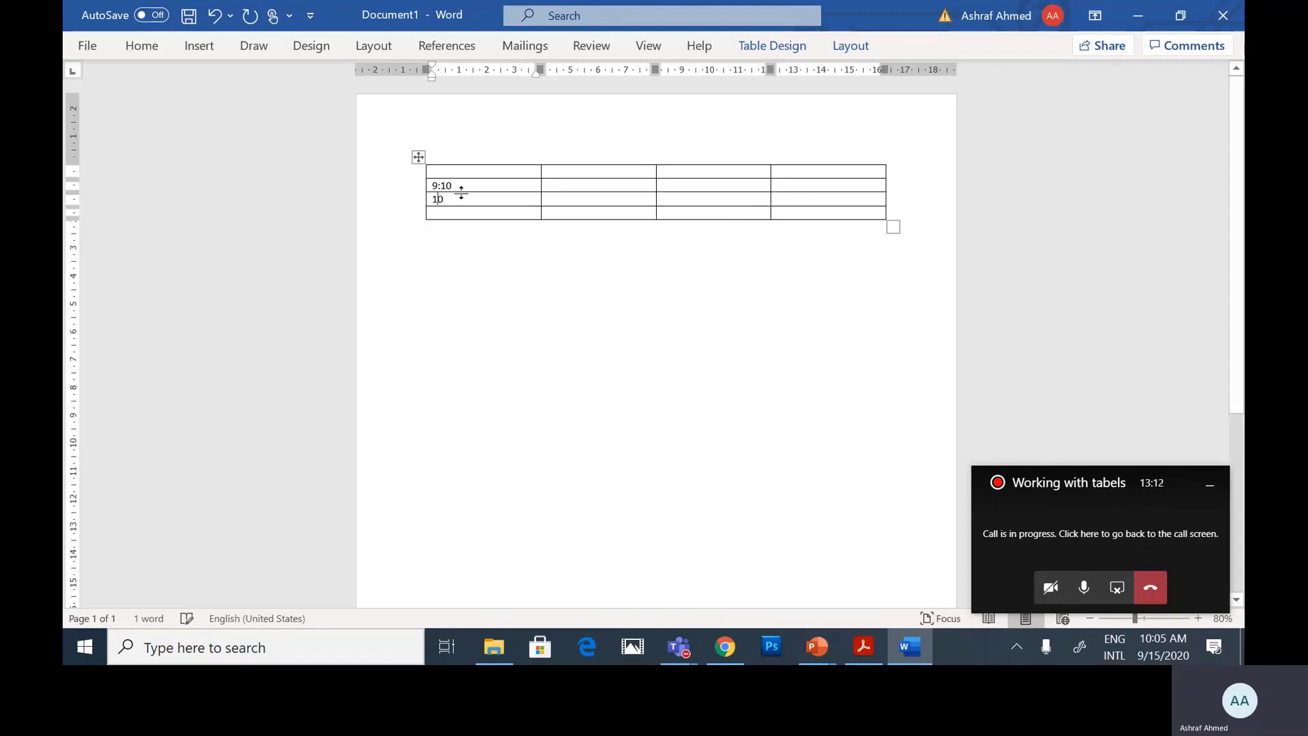
{"action": "type", "text": ":11"}
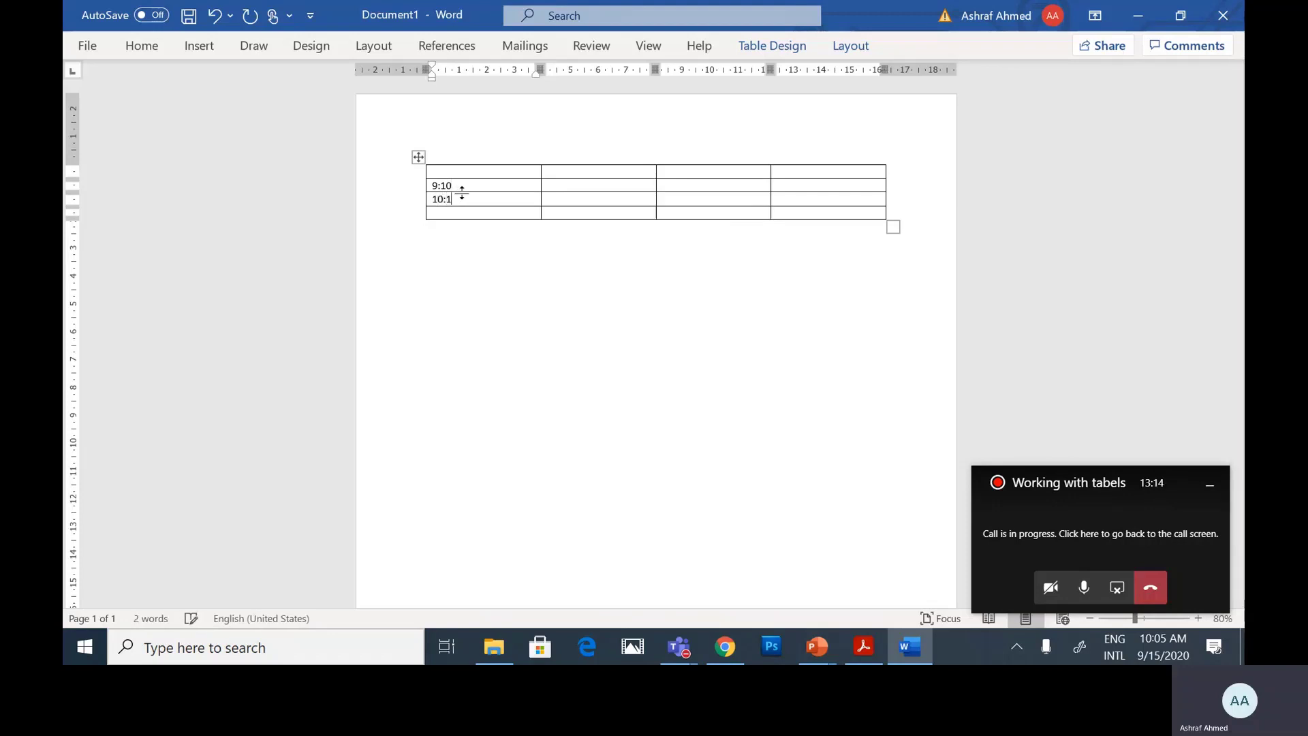
{"action": "left_click", "coordinate": [458, 212]}
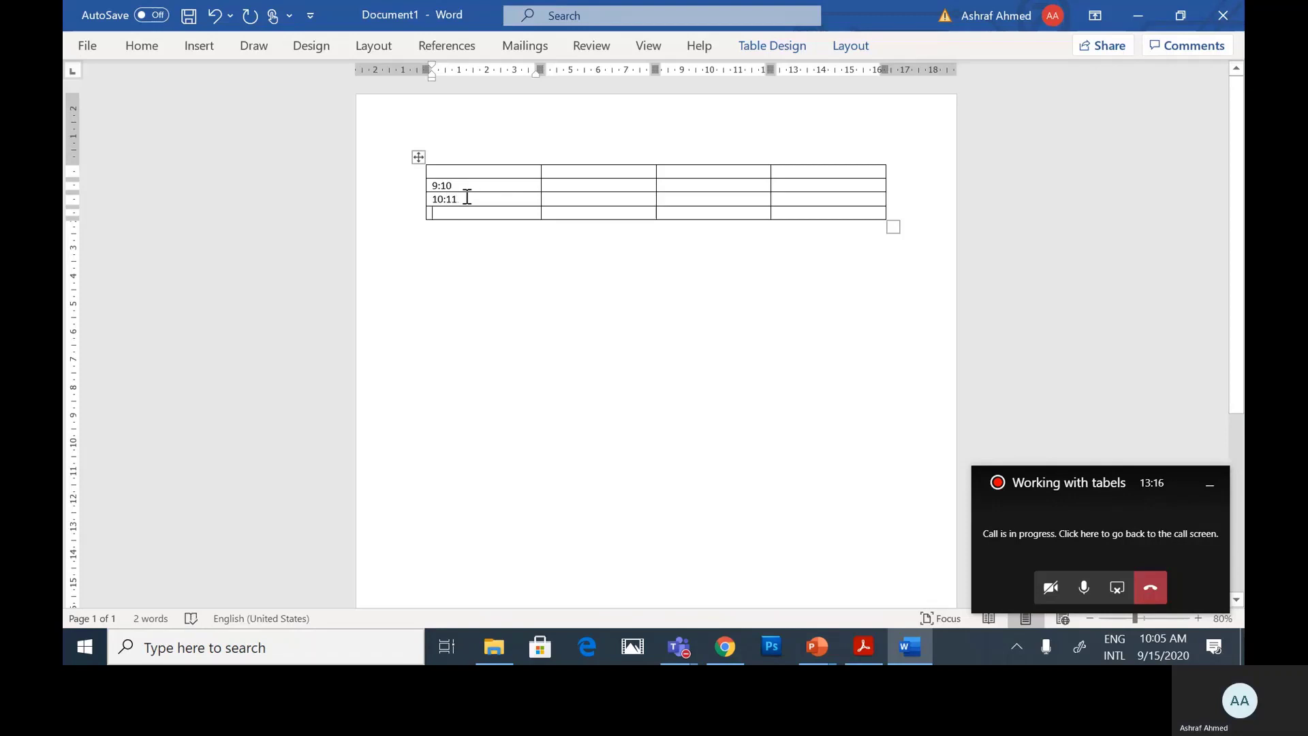
{"action": "type", "text": "11:12"}
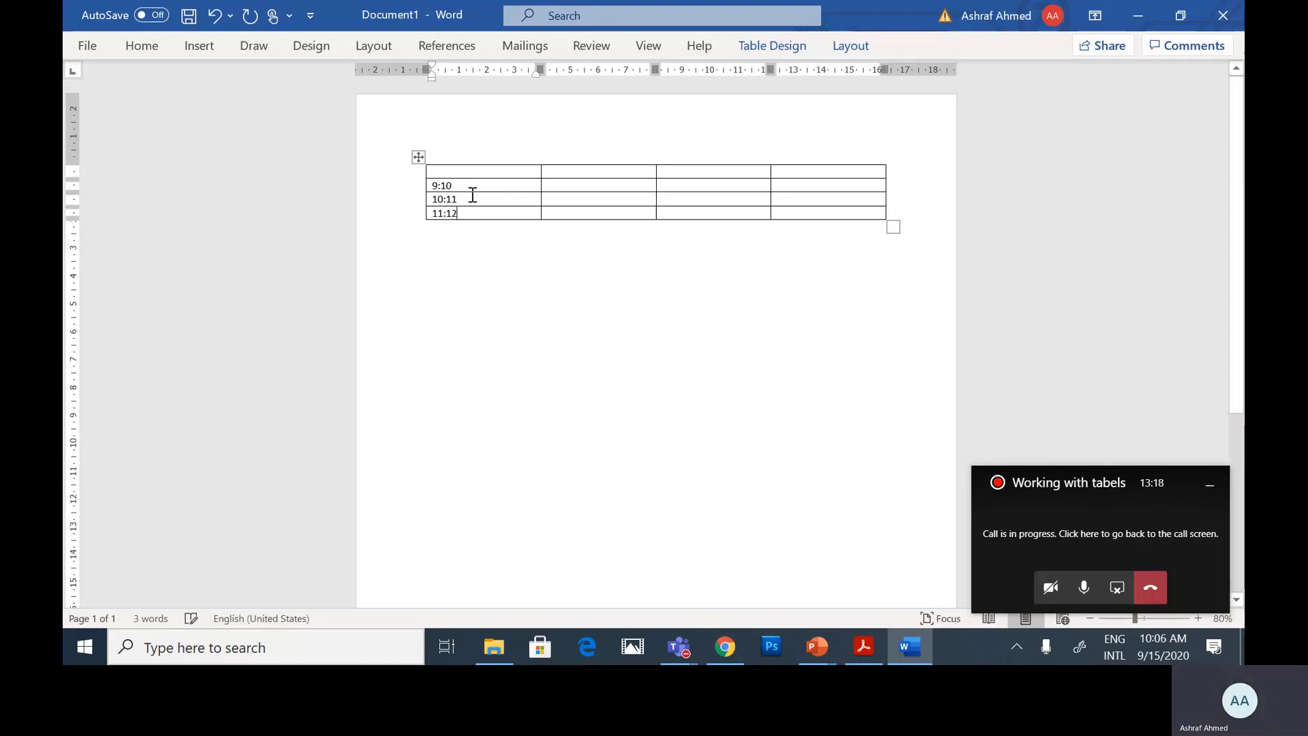
Enter the day headings Monday, Tusday and Wednestday in the second, third and fourth cells of the top row.
{"action": "left_click", "coordinate": [566, 172]}
{"action": "type", "text": "mon"}
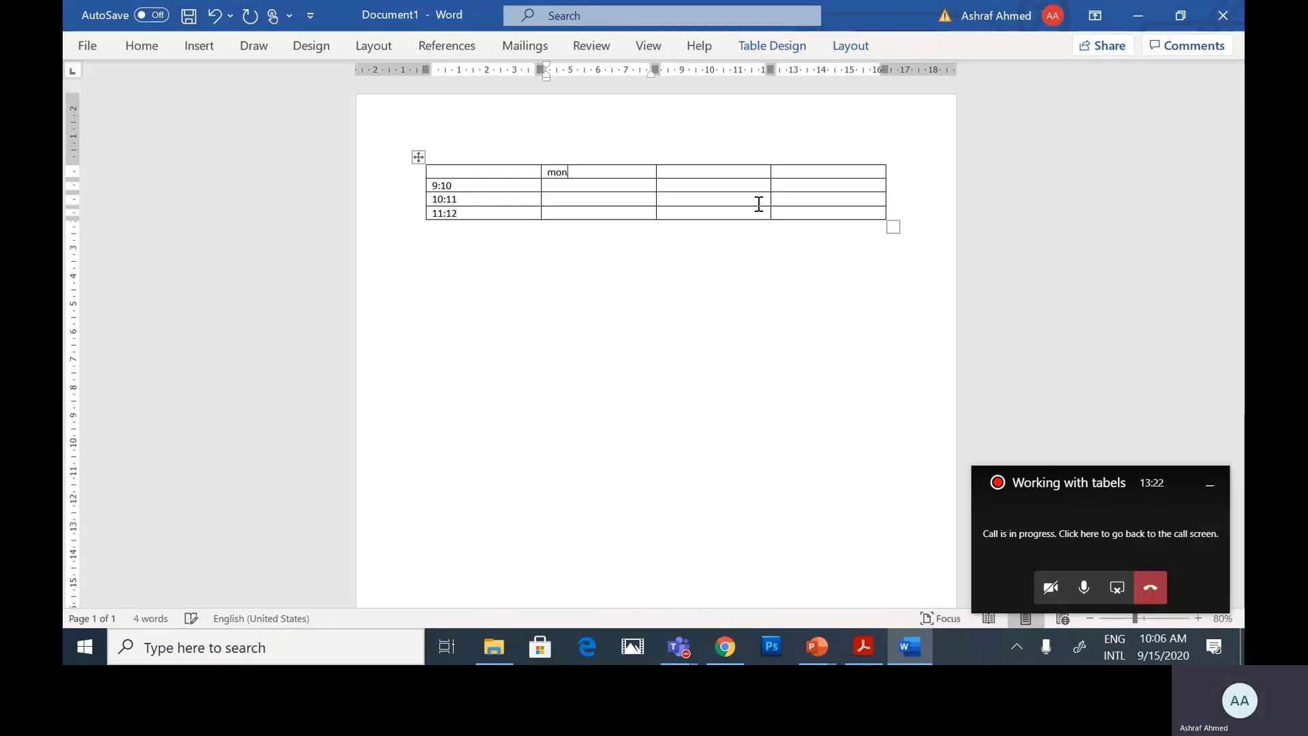
{"action": "type", "text": "day"}
{"action": "left_click", "coordinate": [709, 165]}
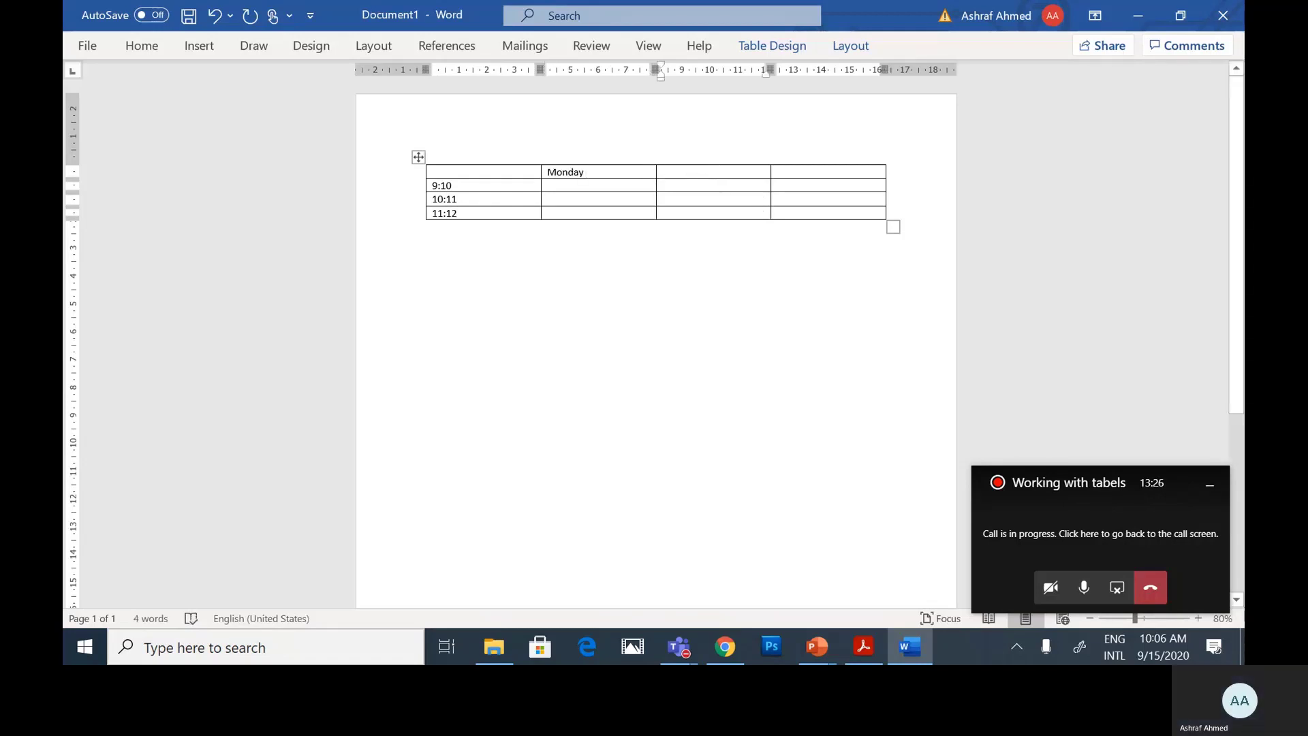
{"action": "type", "text": "tusday"}
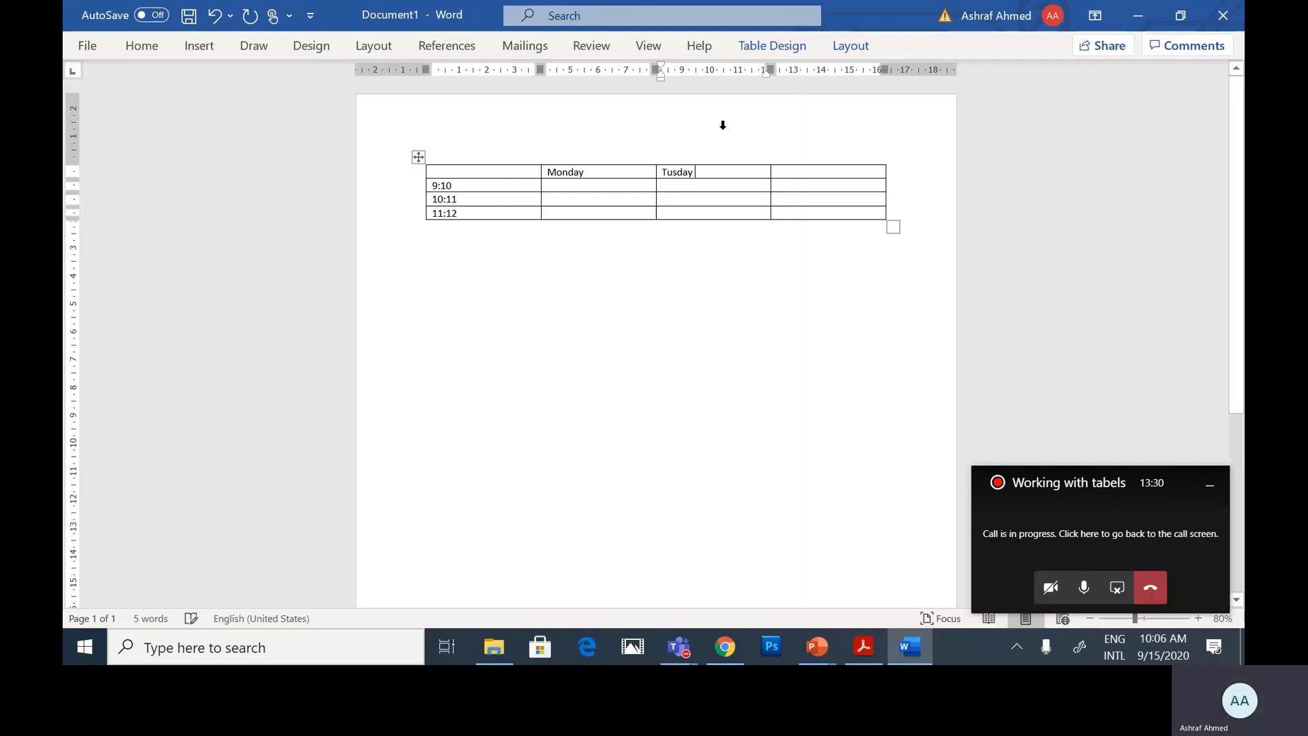
{"action": "left_click", "coordinate": [808, 174]}
{"action": "type", "text": "w"}
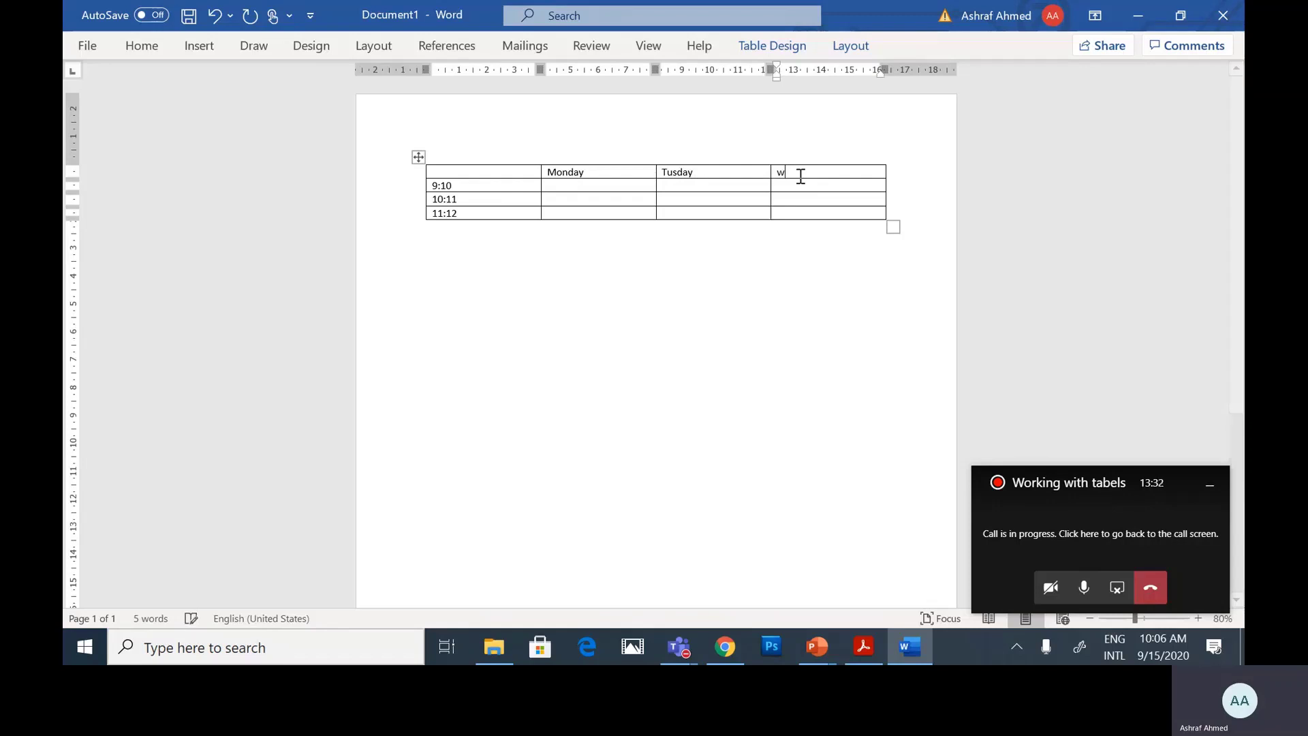
{"action": "type", "text": "ed"}
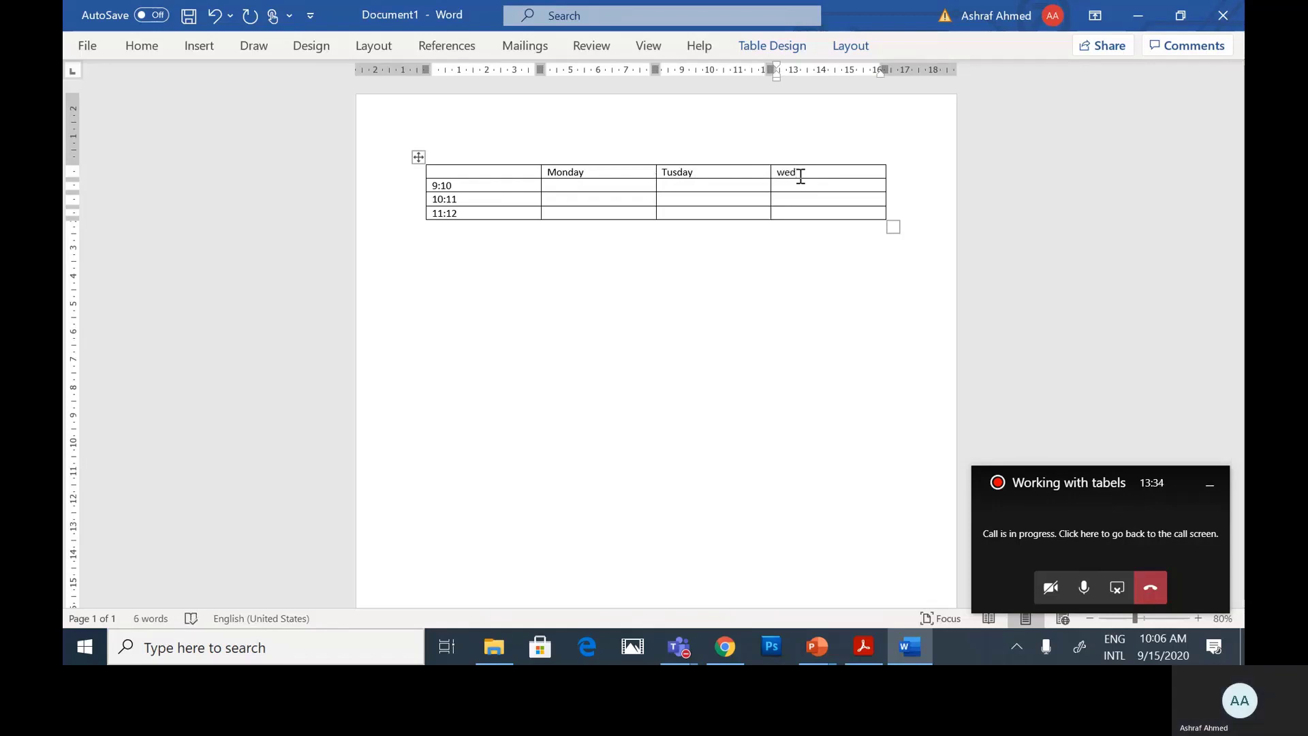
{"action": "type", "text": "n"}
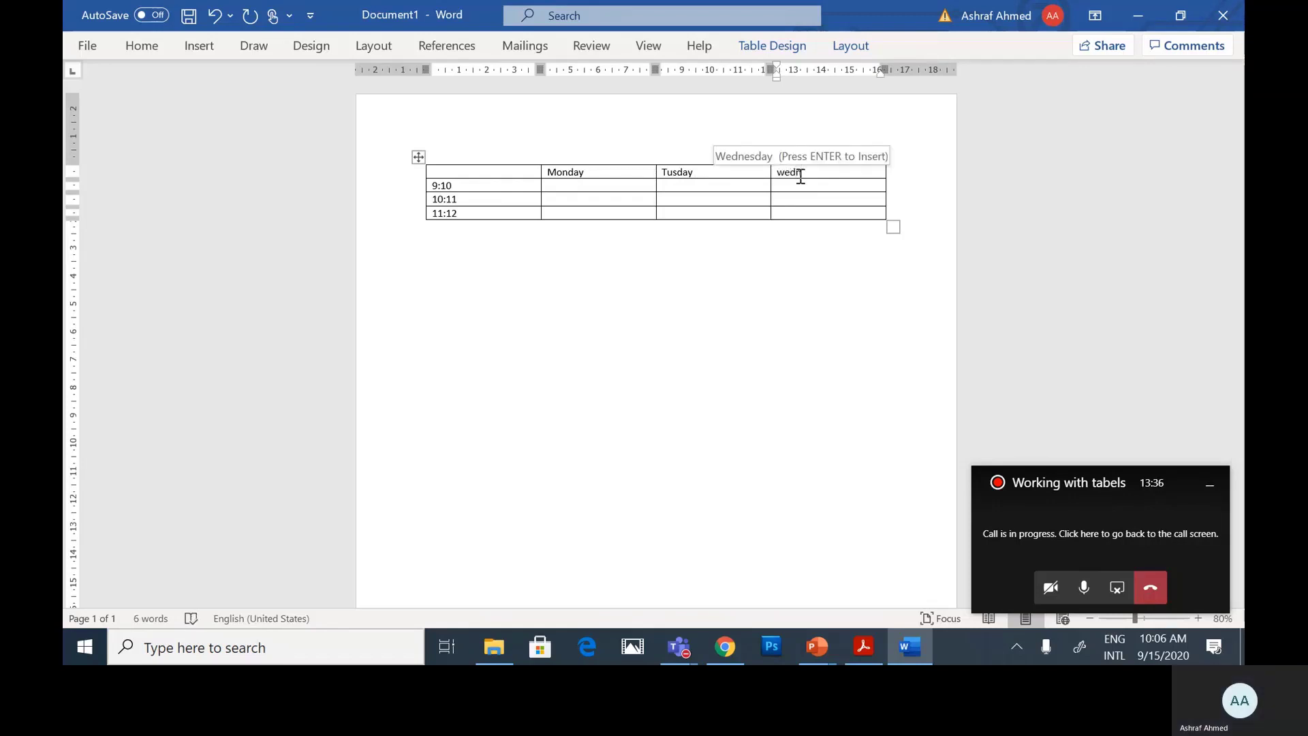
{"action": "type", "text": "est"}
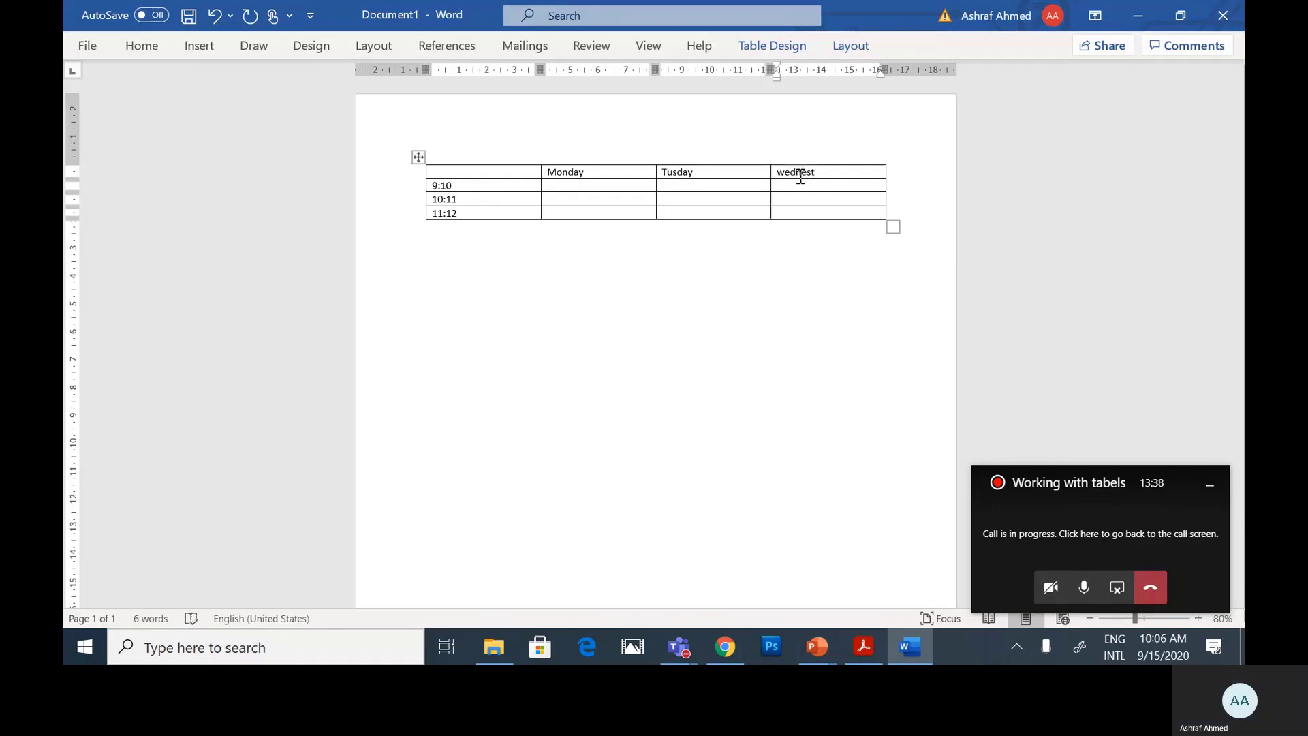
{"action": "key", "text": "BackSpace"}
{"action": "type", "text": "day"}
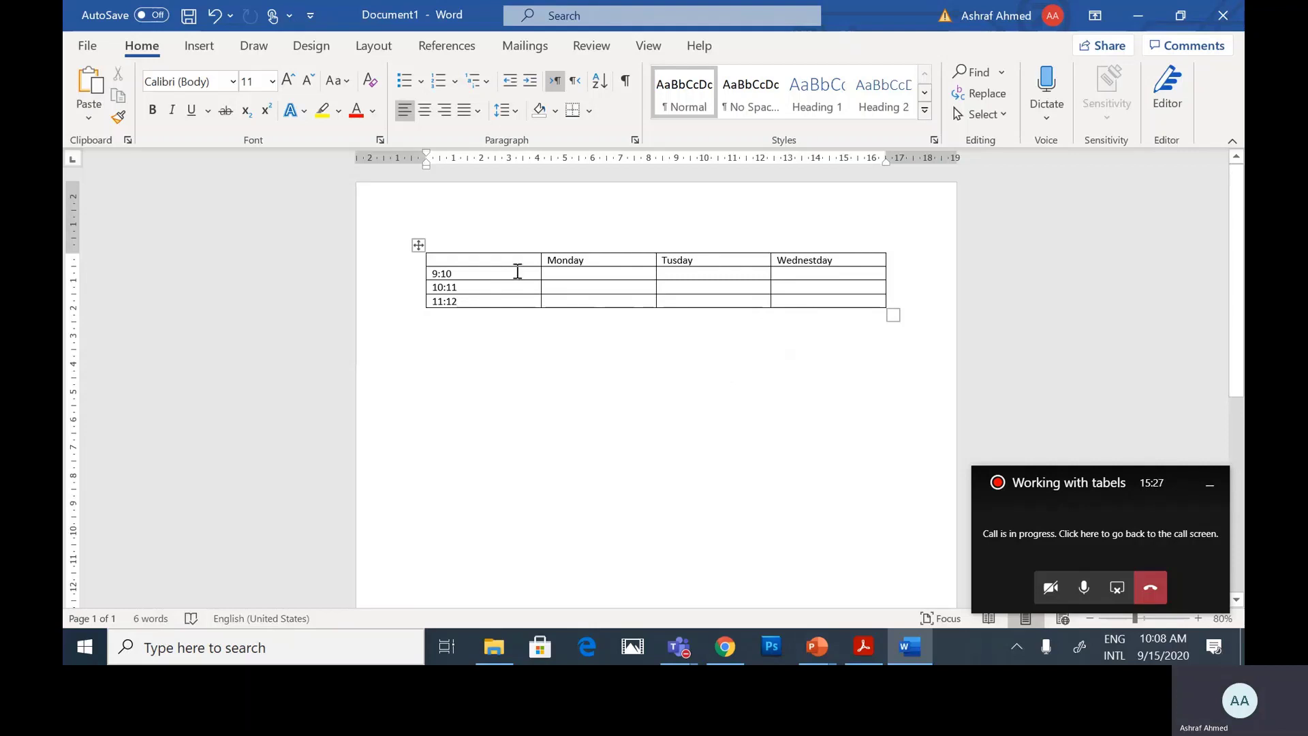
Apply the list table style with a solid black header row to the timetable.
{"action": "left_click", "coordinate": [504, 264]}
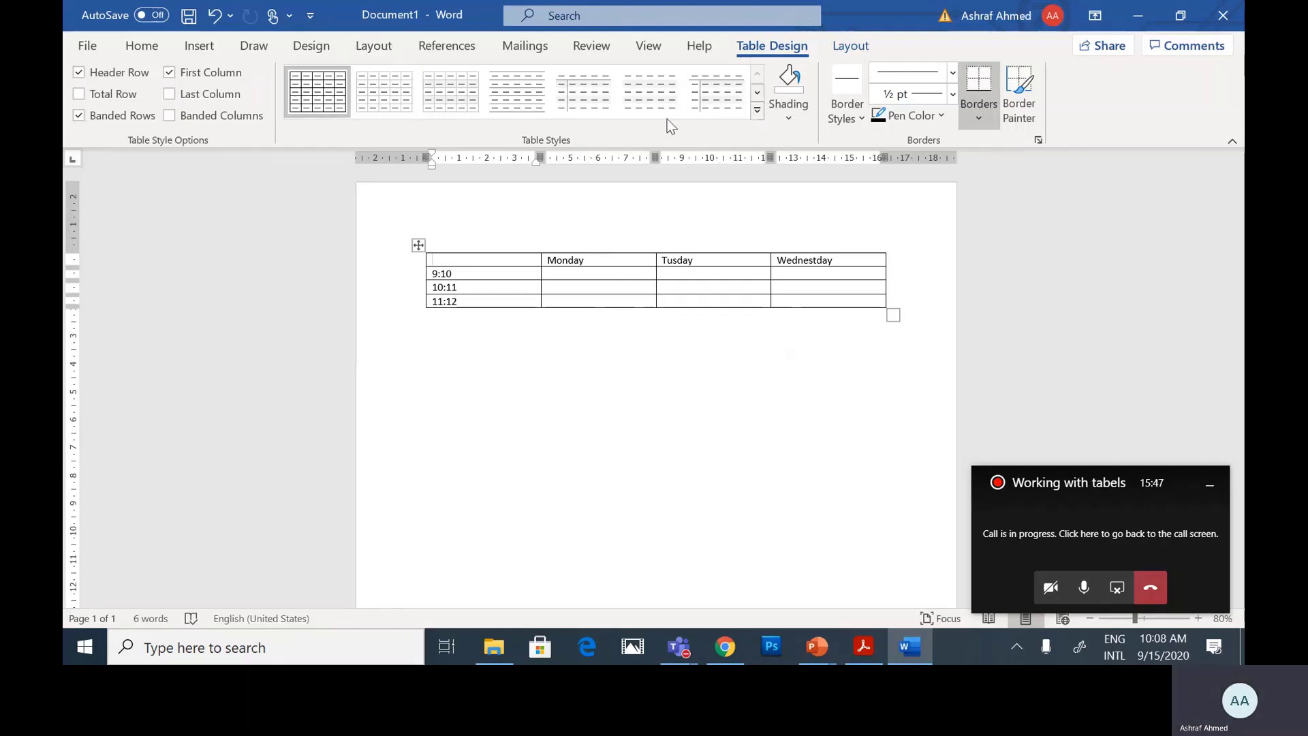
{"action": "left_click", "coordinate": [756, 113]}
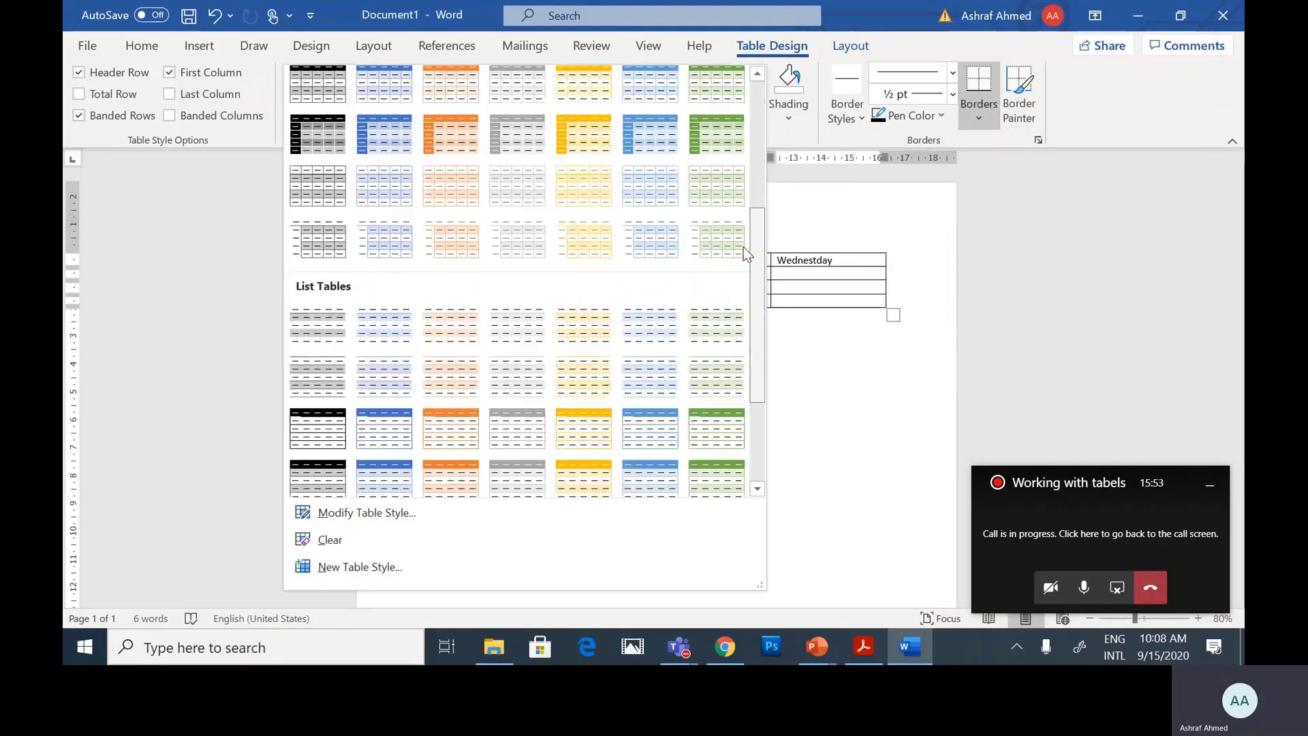
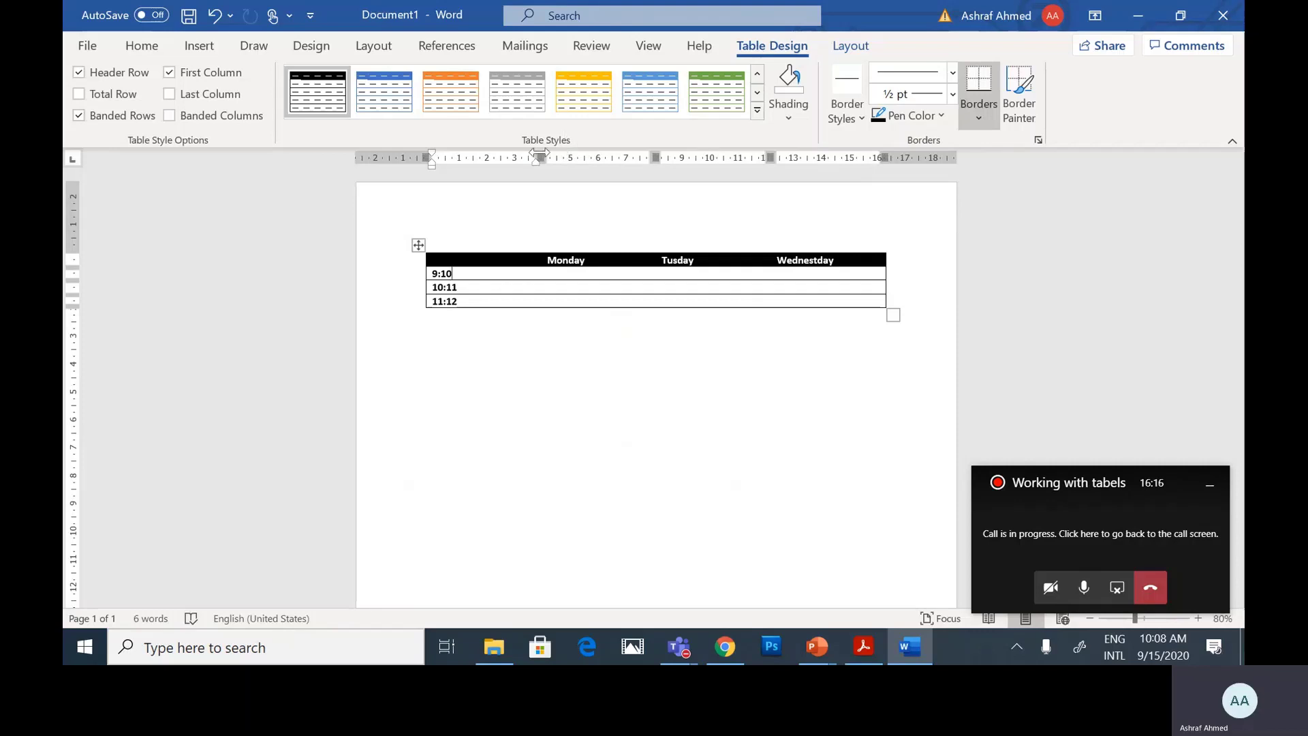
Apply the gold list table style with a solid header row and banded rows to the timetable.
{"action": "left_click", "coordinate": [759, 114]}
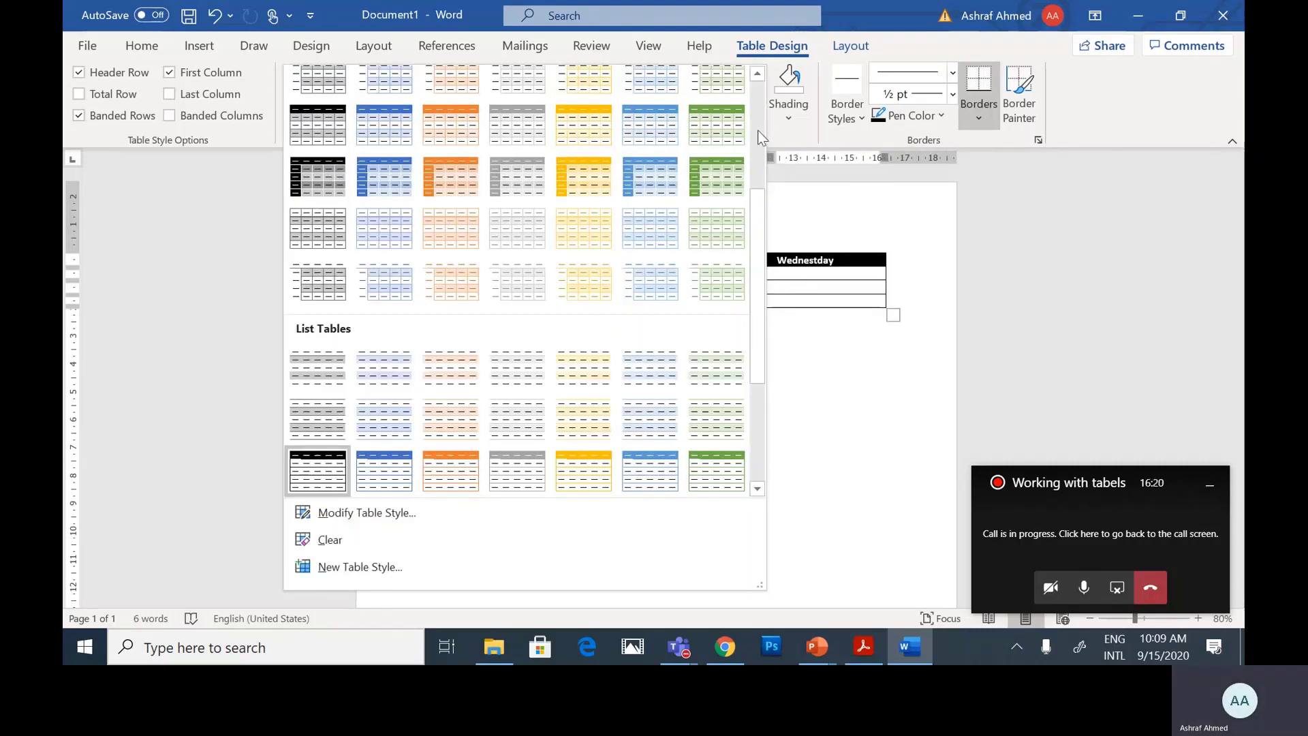
{"action": "left_click_drag", "start_coordinate": [749, 251], "coordinate": [759, 365]}
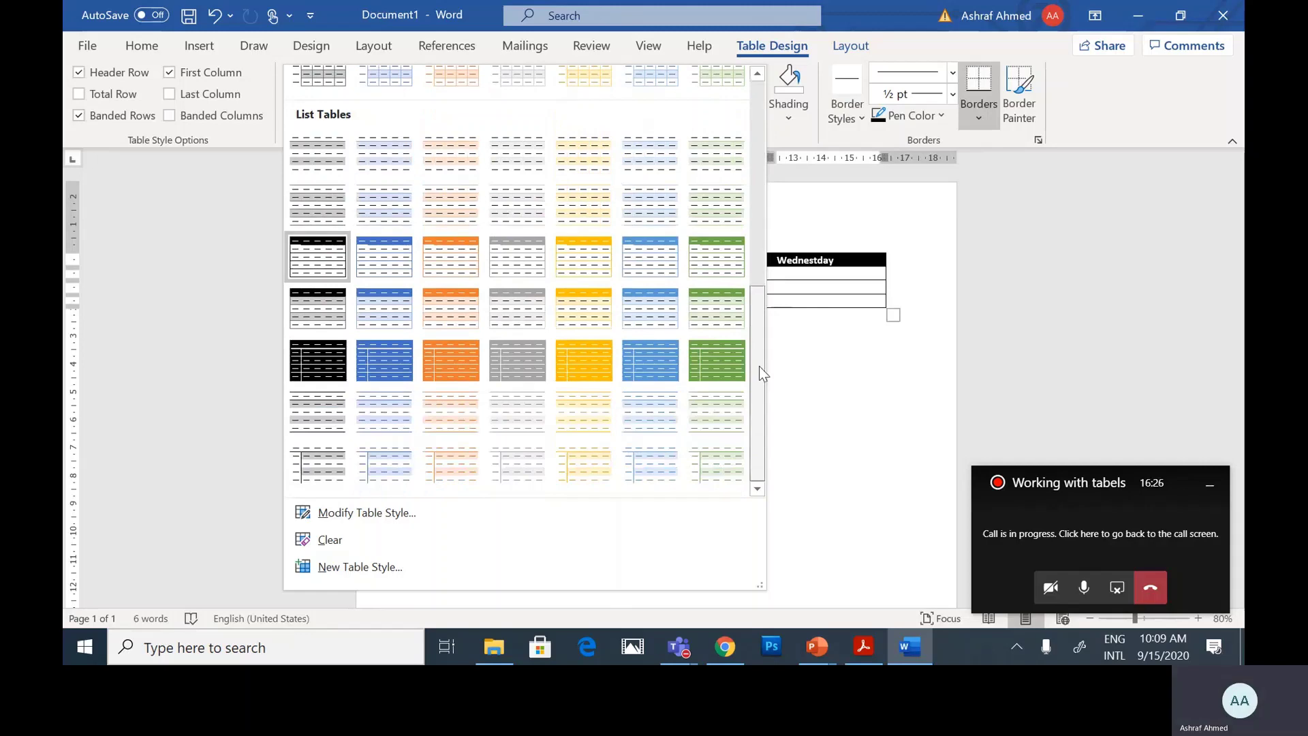
{"action": "scroll", "coordinate": [768, 359], "scroll_direction": "up", "scroll_amount": 1}
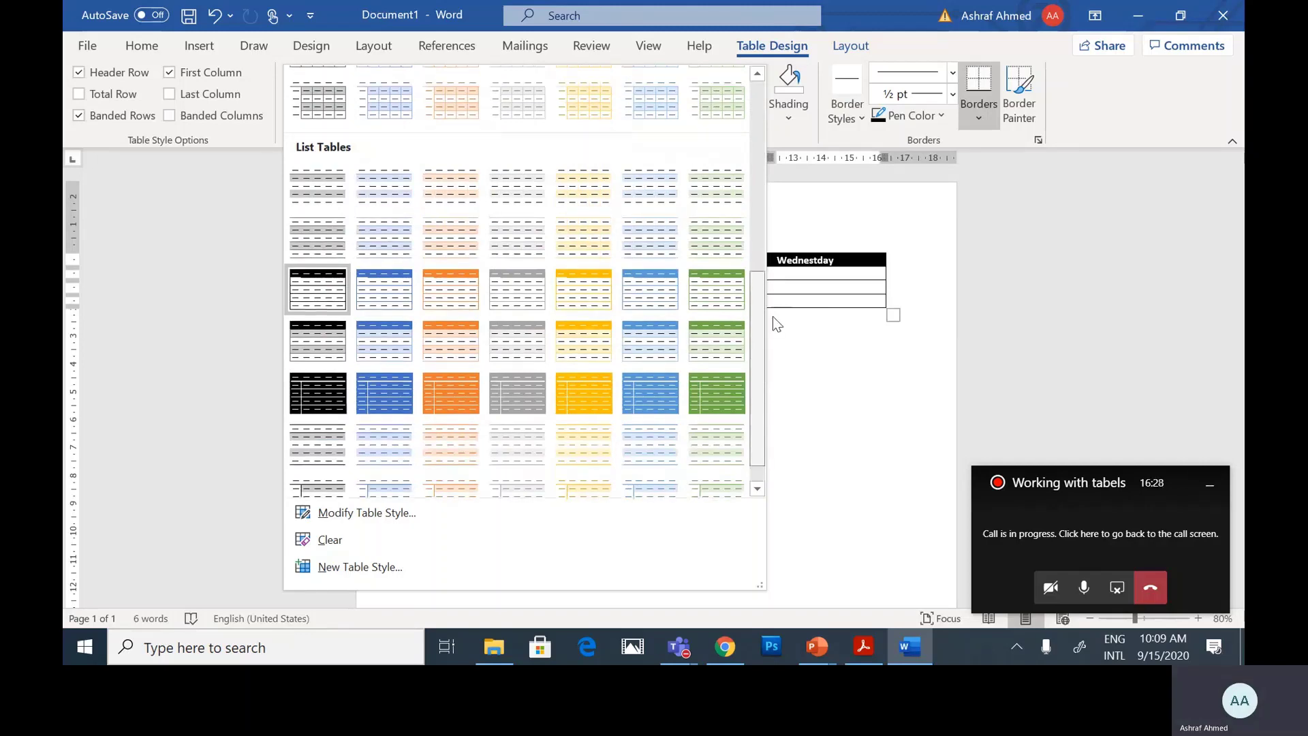
{"action": "mouse_move", "coordinate": [758, 316]}
{"action": "left_mouse_down"}
{"action": "mouse_move", "coordinate": [754, 123]}
{"action": "mouse_move", "coordinate": [767, 258]}
{"action": "mouse_move", "coordinate": [752, 369]}
{"action": "mouse_move", "coordinate": [749, 129]}
{"action": "mouse_move", "coordinate": [754, 339]}
{"action": "left_mouse_up"}
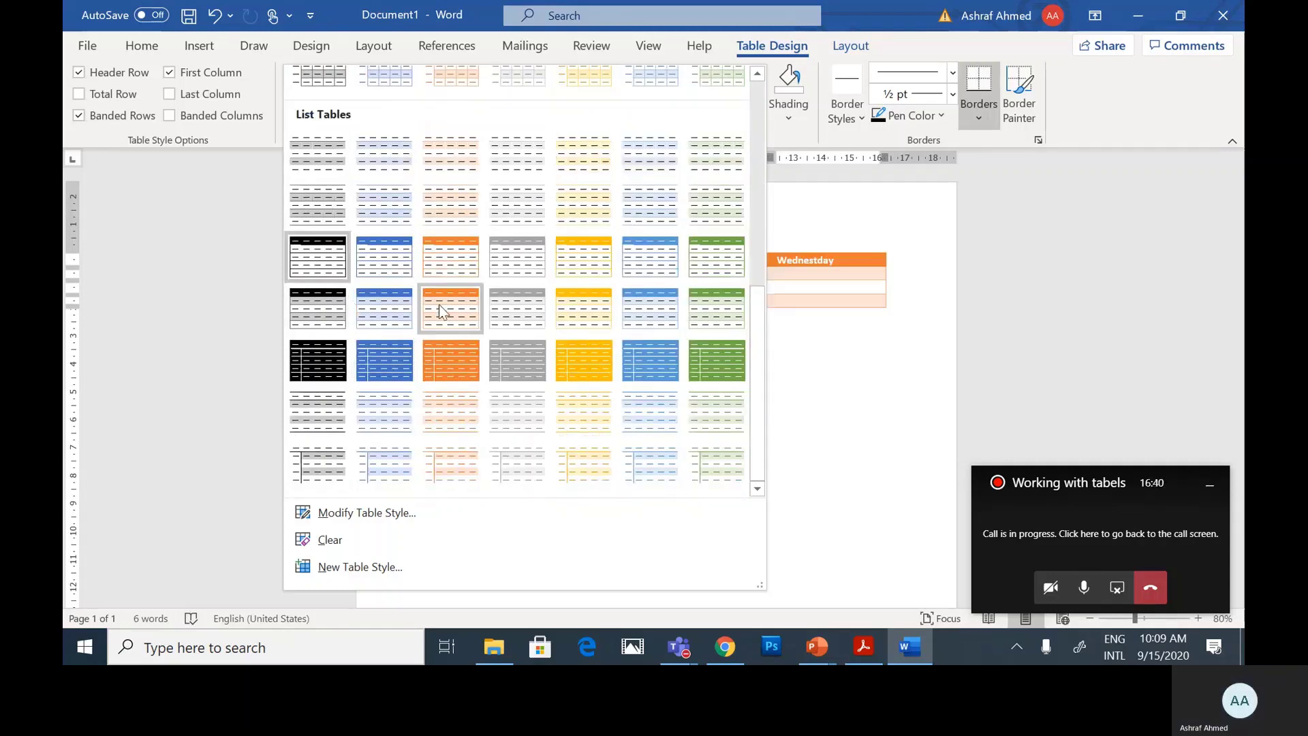
{"action": "left_click", "coordinate": [592, 309]}
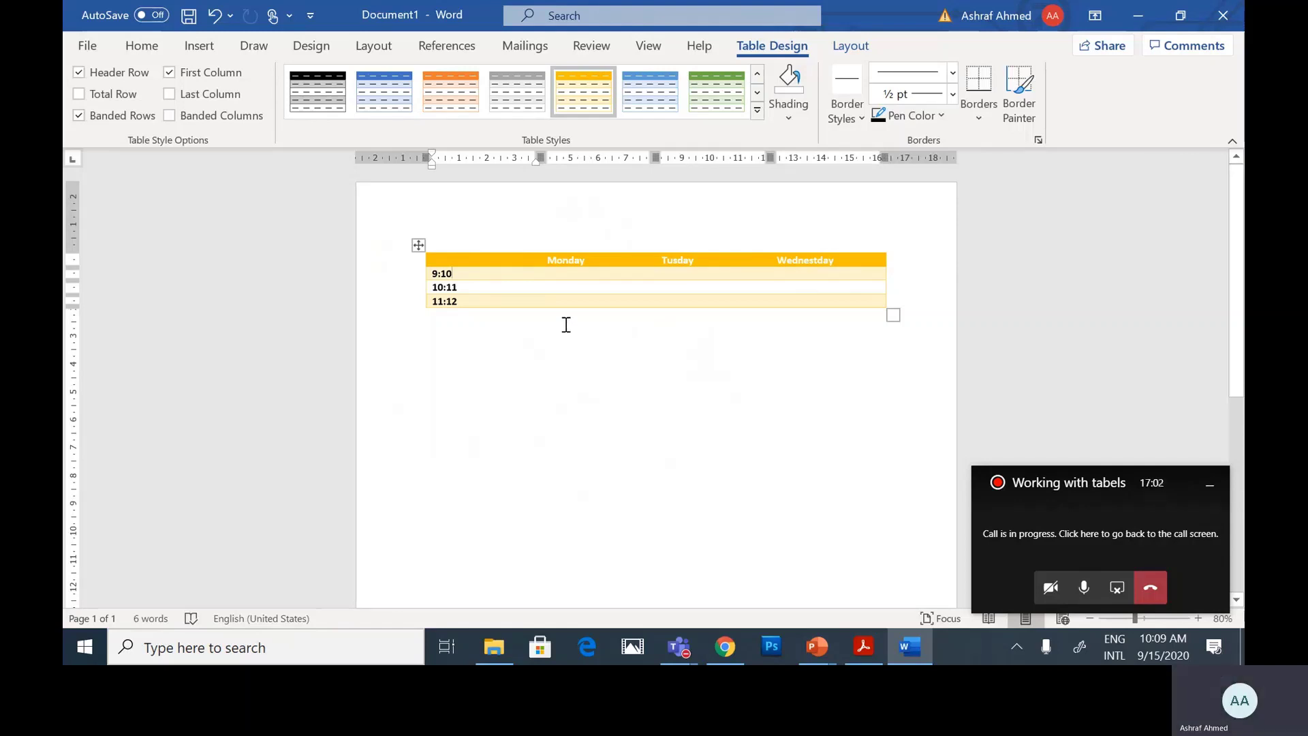
Apply the light blue grid table style with a solid header row and solid first column to the timetable.
{"action": "left_click", "coordinate": [582, 274]}
{"action": "left_click", "coordinate": [458, 273]}
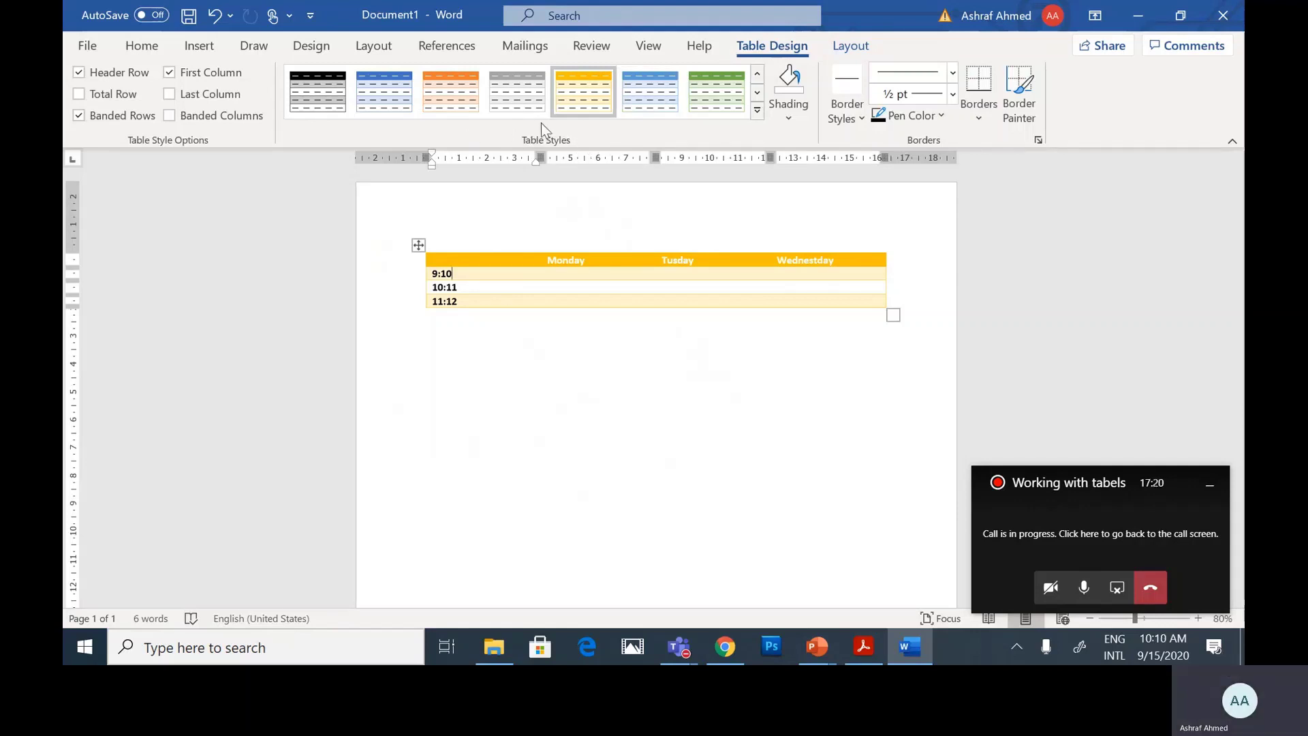
{"action": "left_click", "coordinate": [757, 109]}
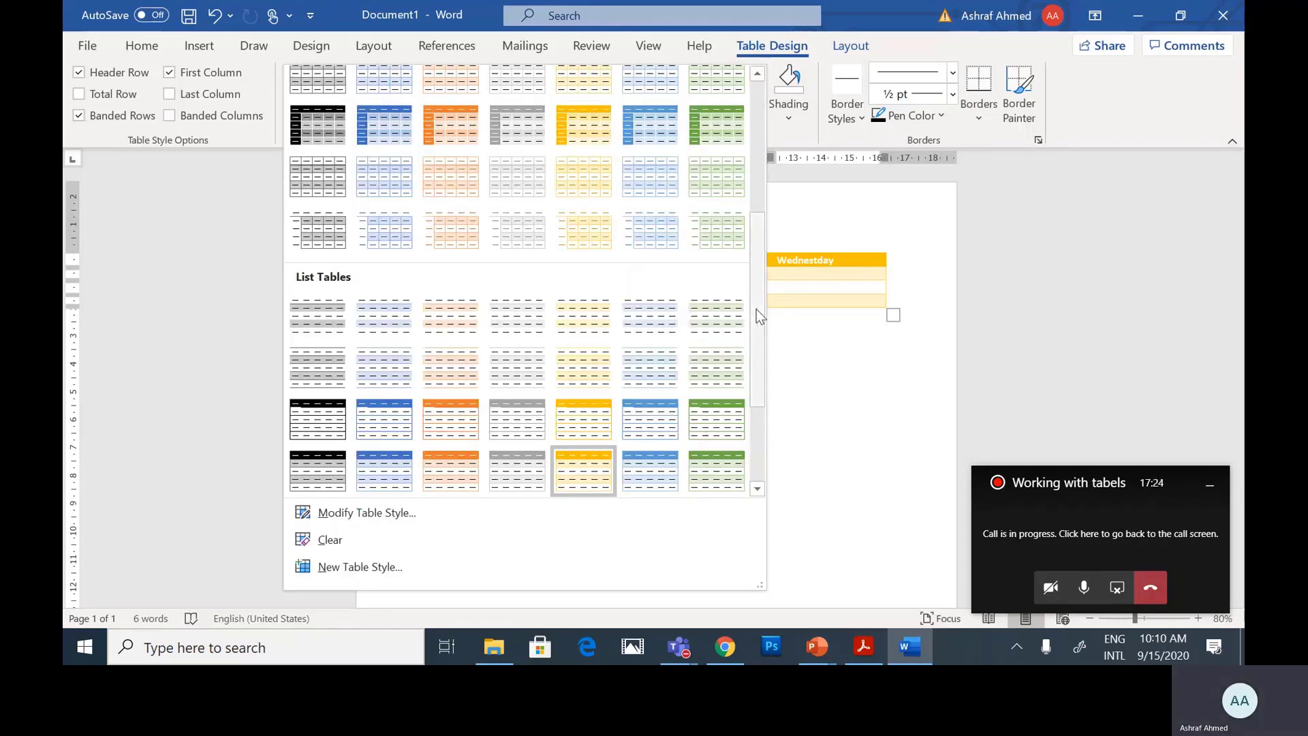
{"action": "left_click_drag", "start_coordinate": [761, 313], "coordinate": [750, 268]}
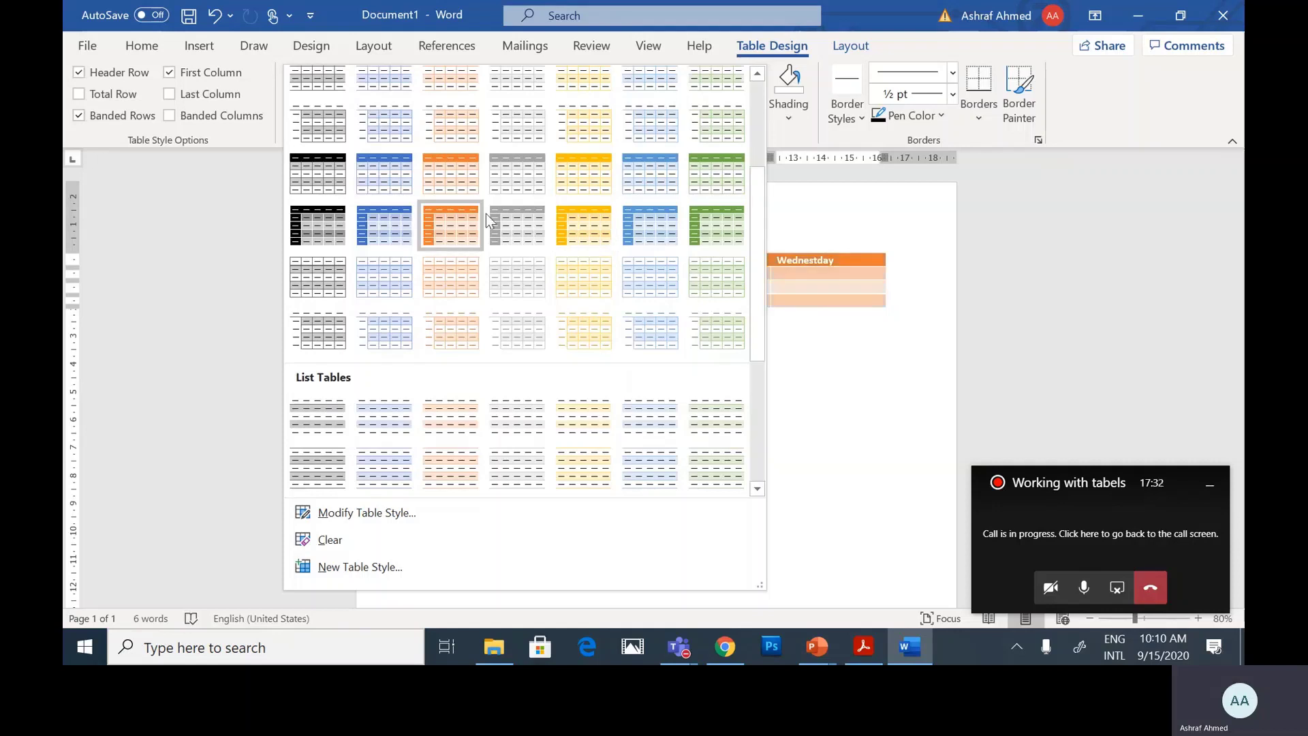
{"action": "left_click", "coordinate": [647, 230]}
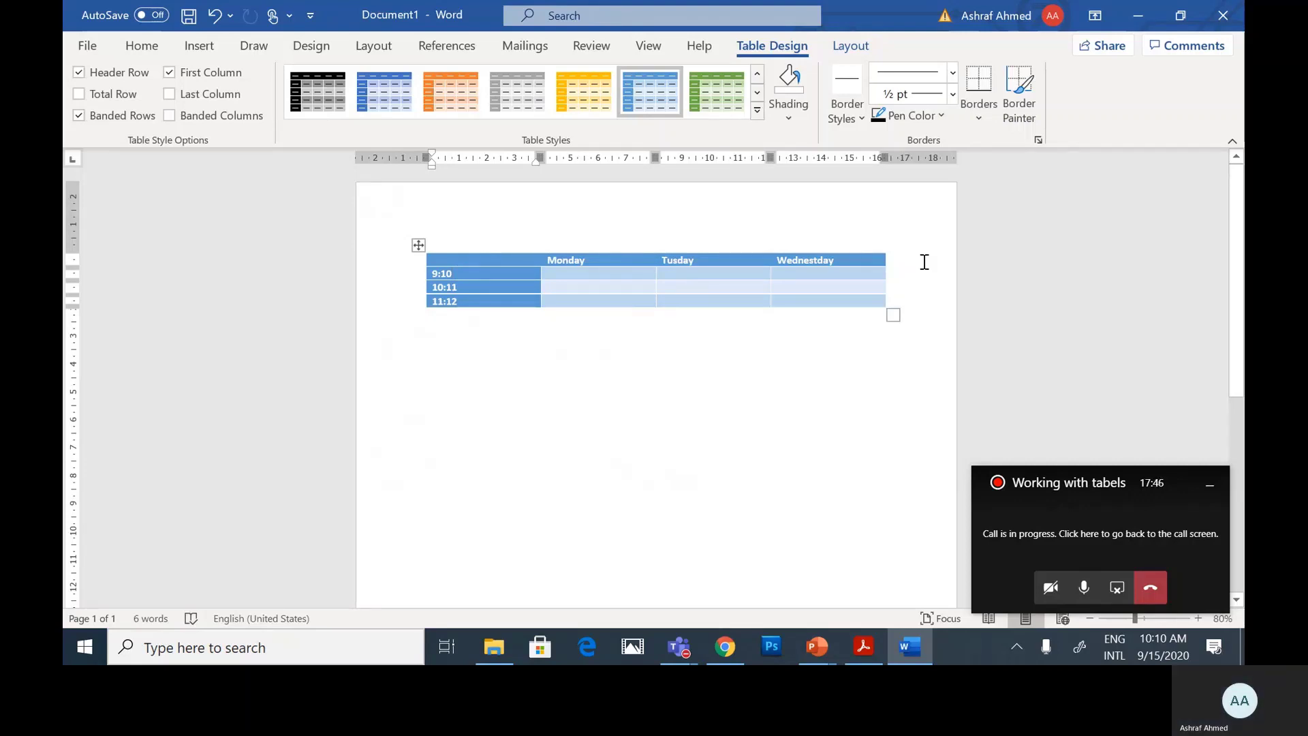
Undo the applied table styles back to the timetable's plain grid.
{"action": "left_click", "coordinate": [699, 45]}
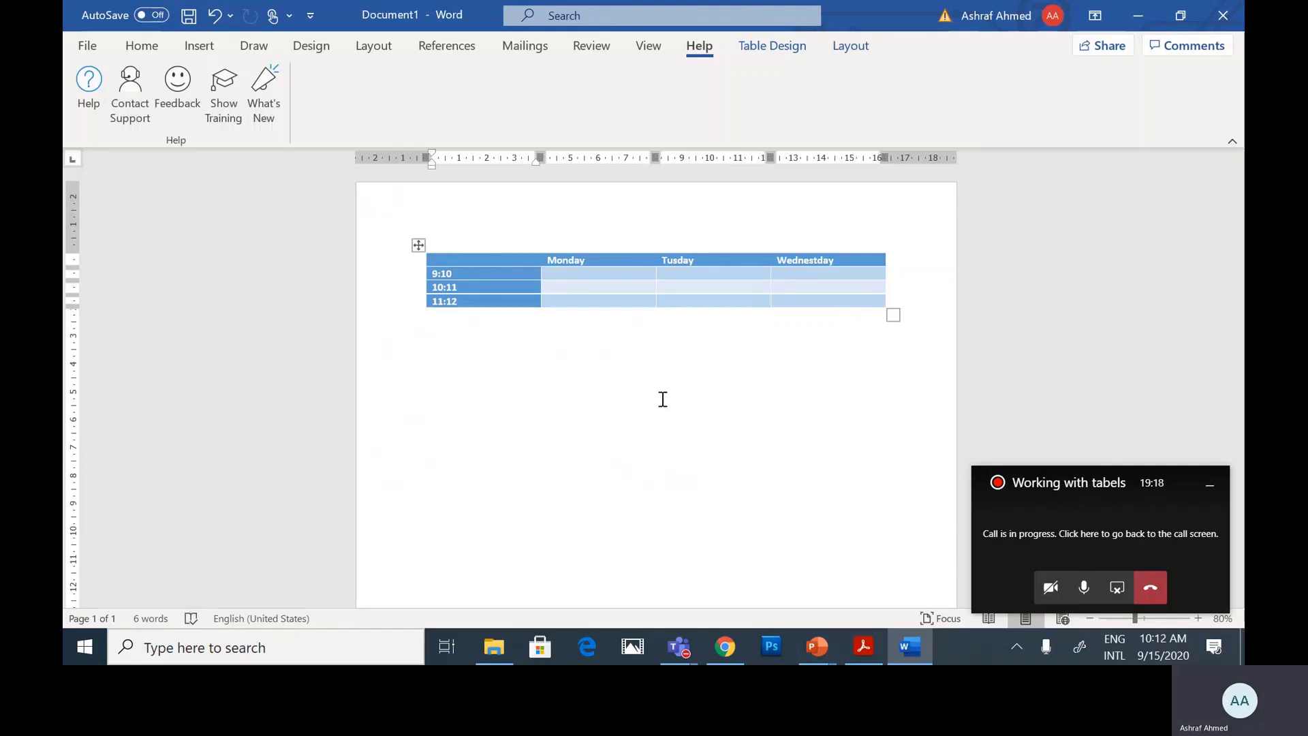
{"action": "left_click", "coordinate": [216, 16]}
{"action": "left_click", "coordinate": [218, 16]}
{"action": "left_click", "coordinate": [218, 17]}
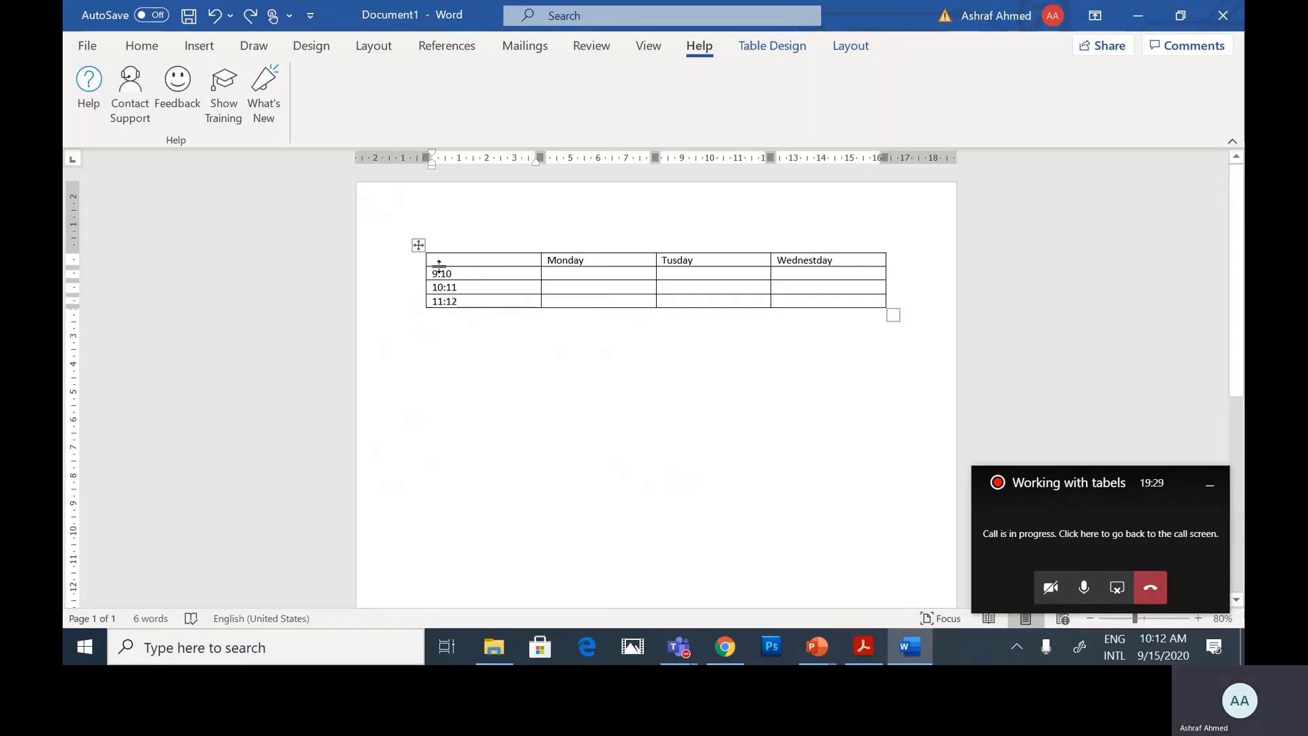
Select the whole timetable and remove all of its borders.
{"action": "mouse_move", "coordinate": [401, 271]}
{"action": "left_click", "coordinate": [418, 245]}
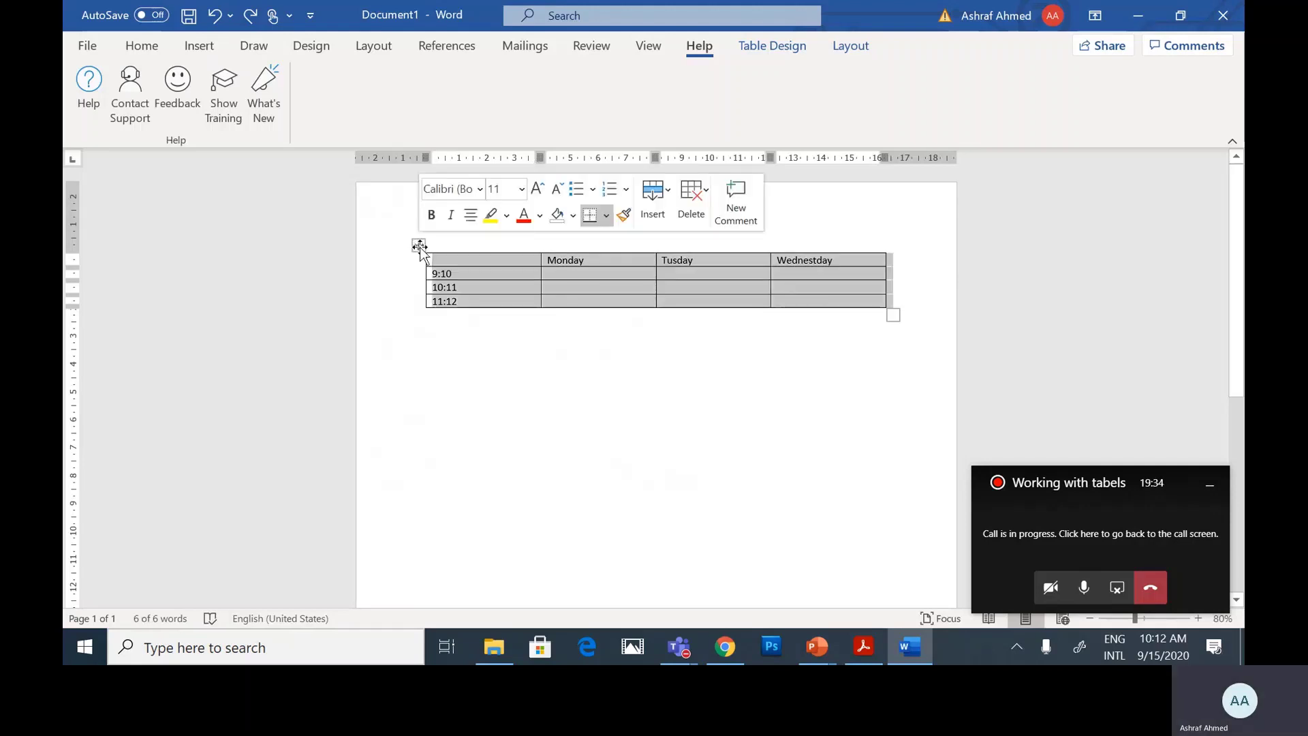
{"action": "left_click", "coordinate": [772, 46]}
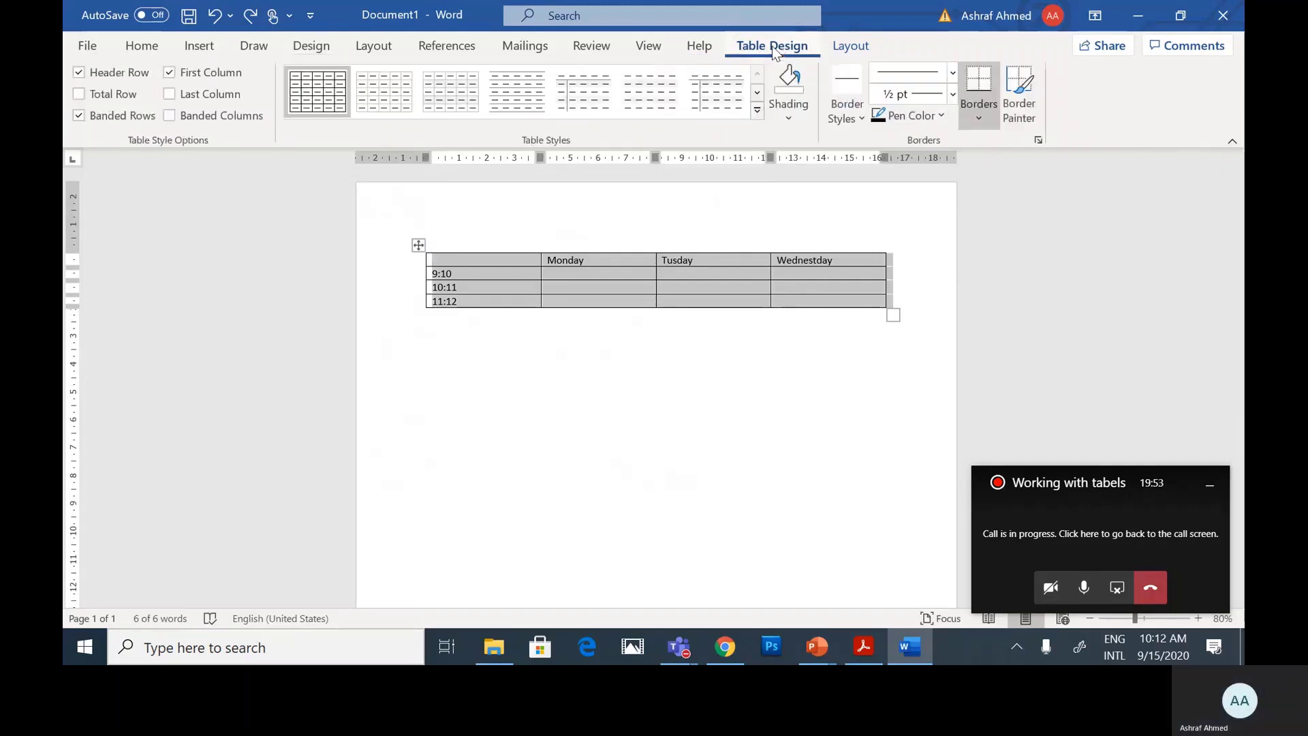
{"action": "left_click", "coordinate": [979, 121]}
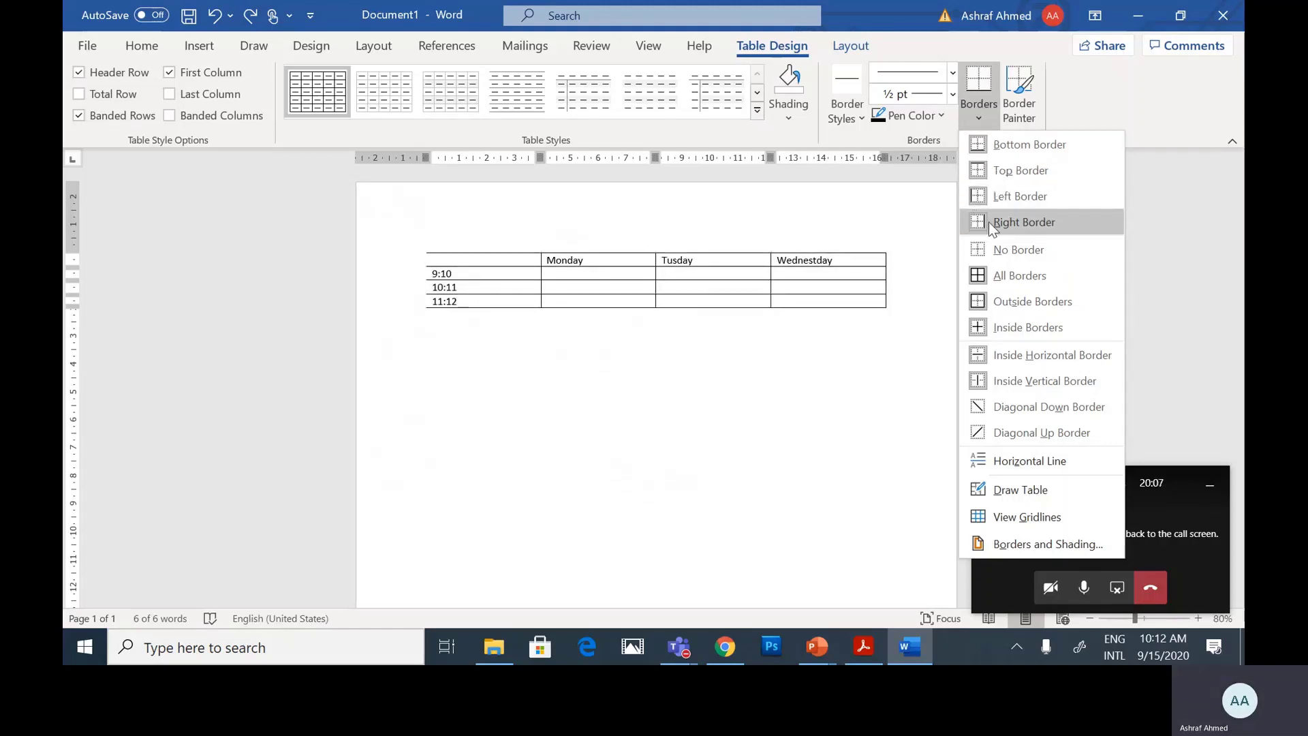
{"action": "left_click", "coordinate": [997, 274]}
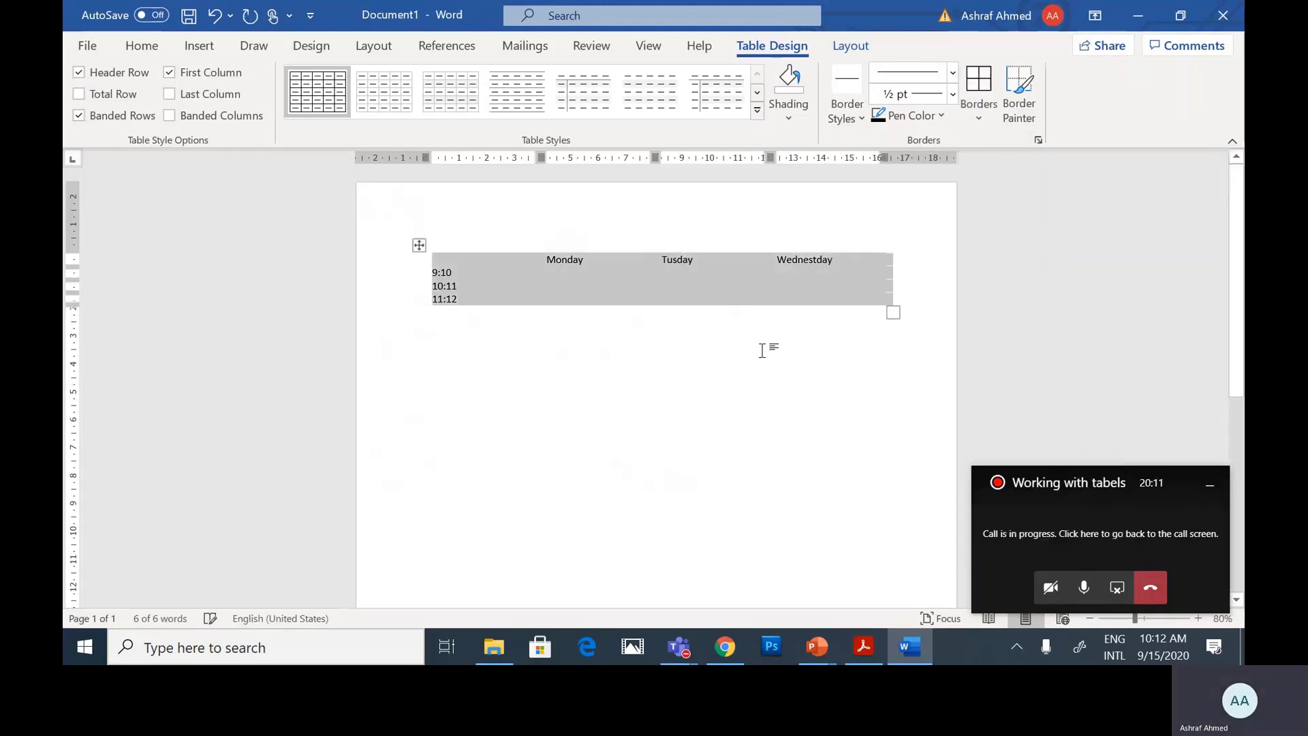
{"action": "left_click", "coordinate": [979, 84]}
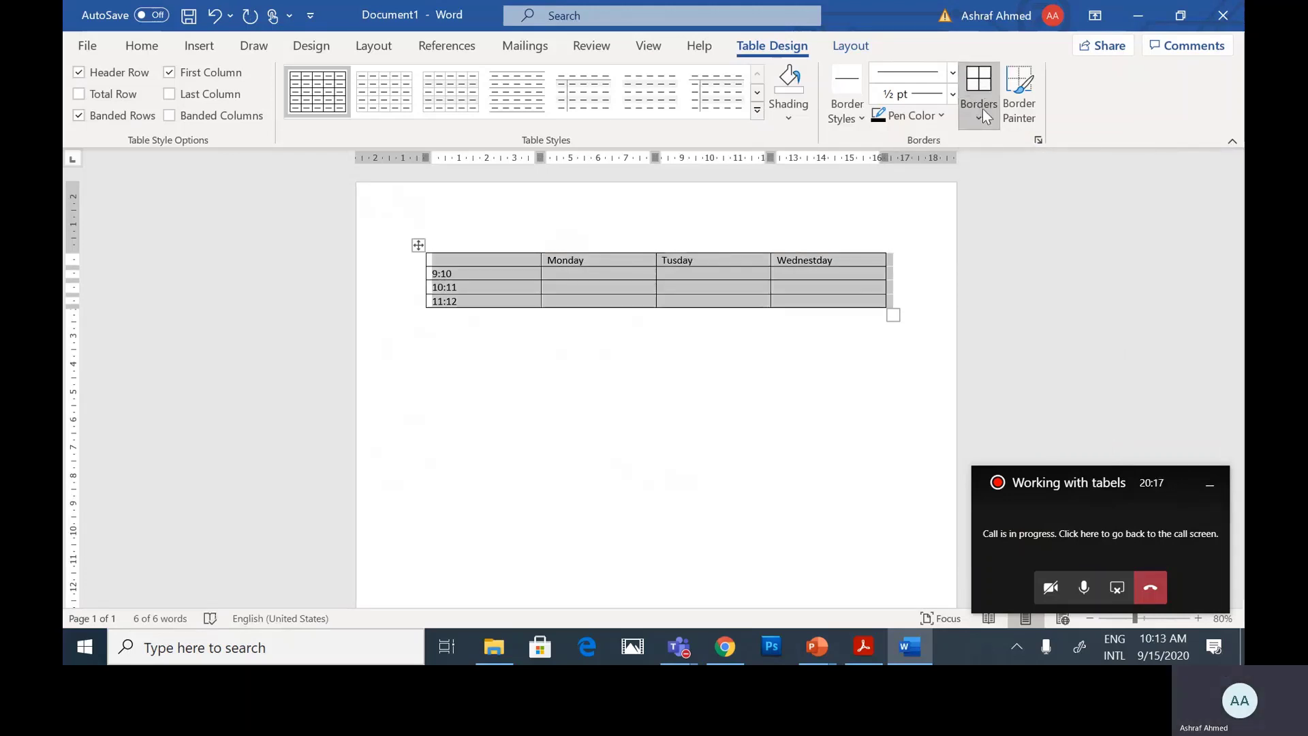
{"action": "left_click", "coordinate": [979, 118]}
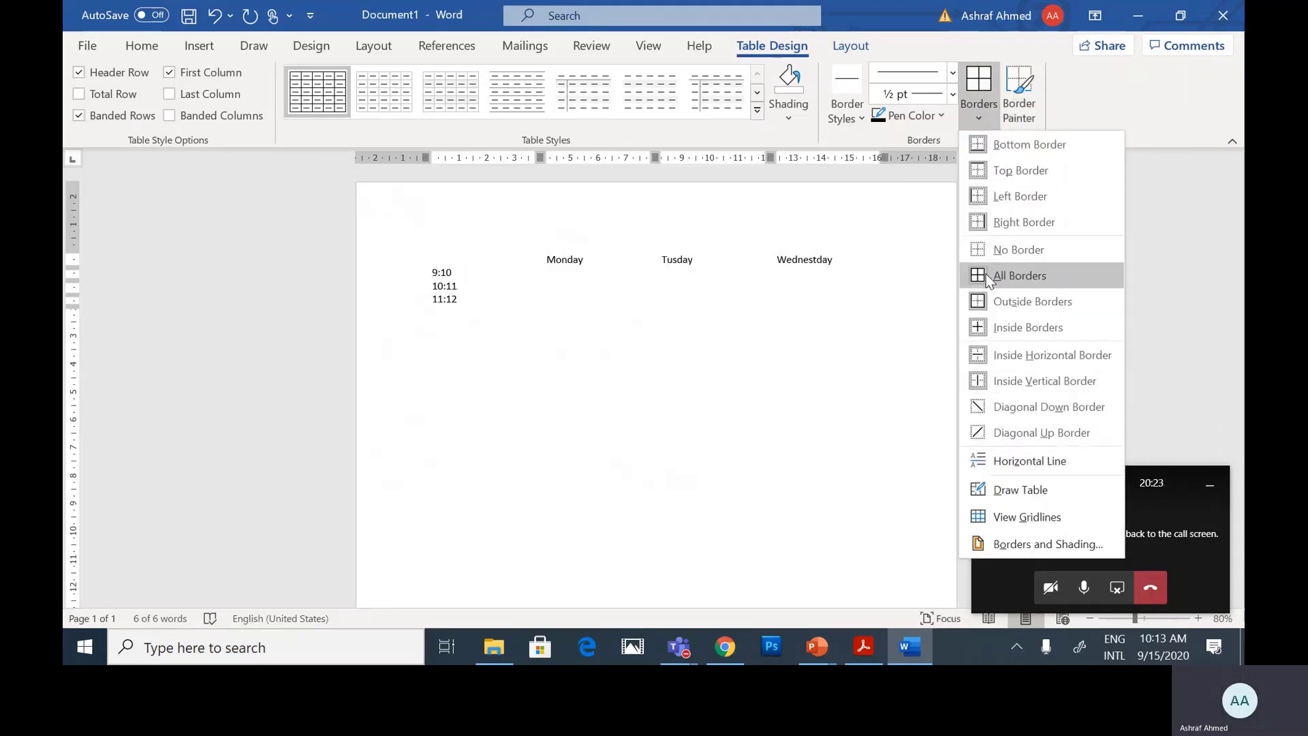
{"action": "left_click", "coordinate": [1027, 321]}
{"action": "left_click", "coordinate": [752, 371]}
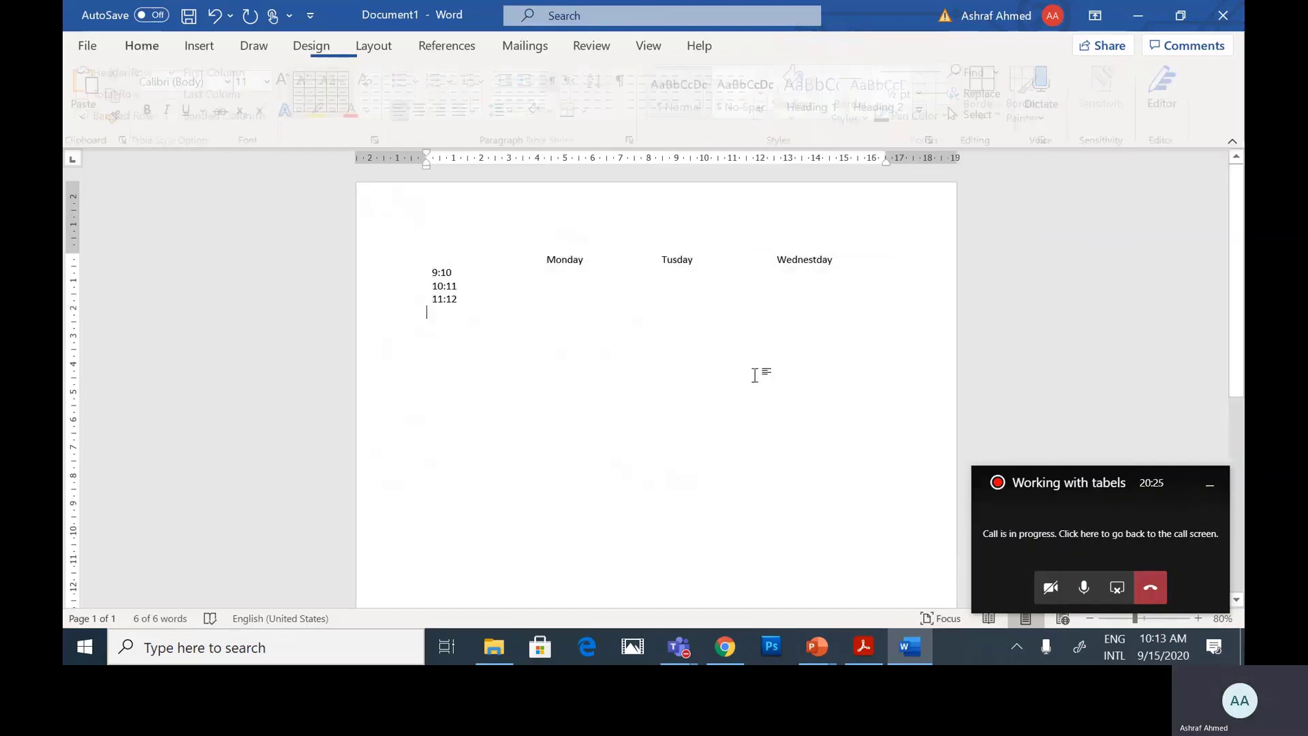
Reselect the whole timetable and apply All Borders to it.
{"action": "left_click", "coordinate": [452, 273]}
{"action": "left_click", "coordinate": [419, 245]}
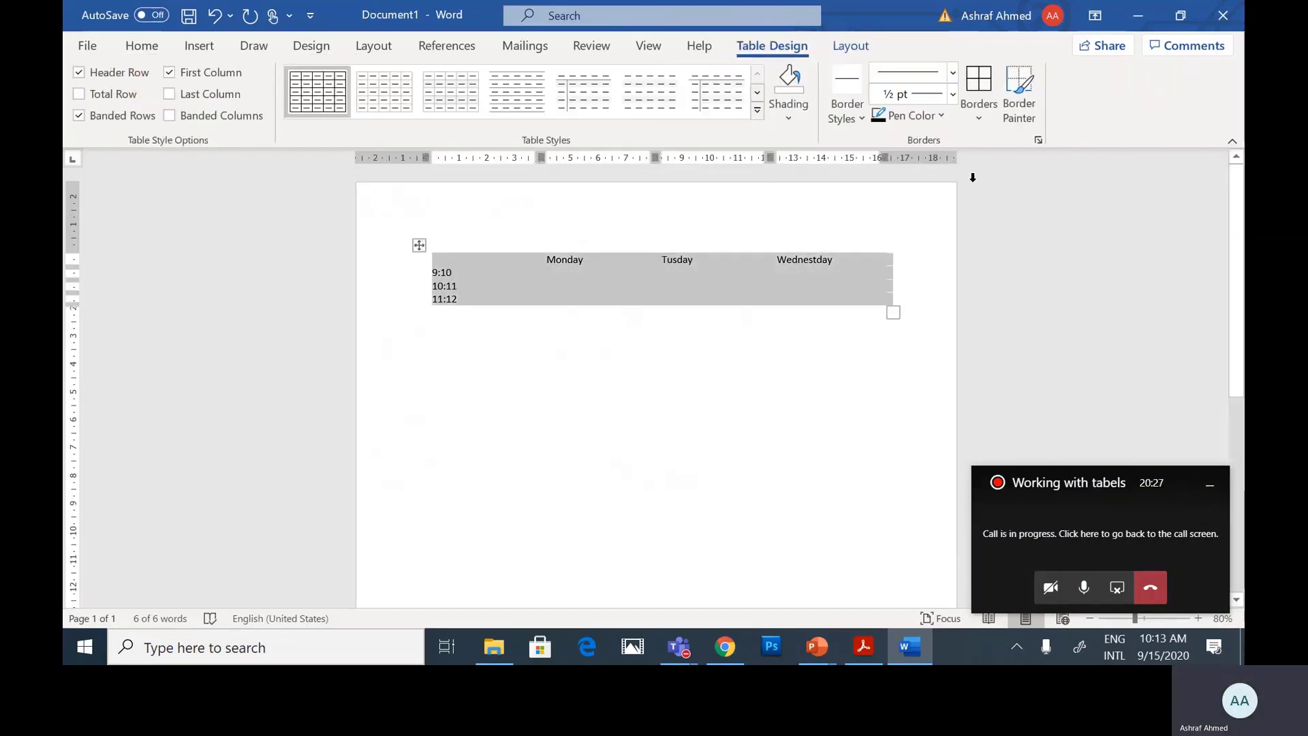
{"action": "left_click", "coordinate": [994, 115]}
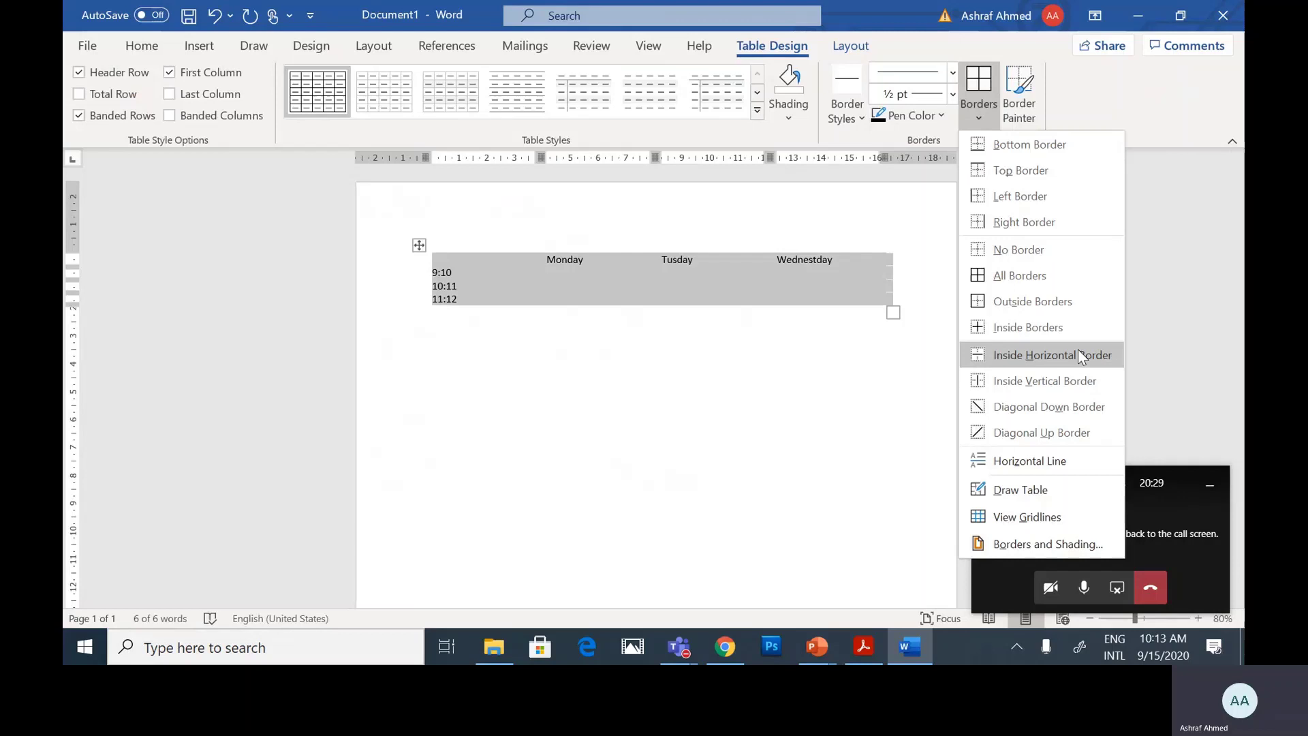
{"action": "left_click", "coordinate": [983, 276]}
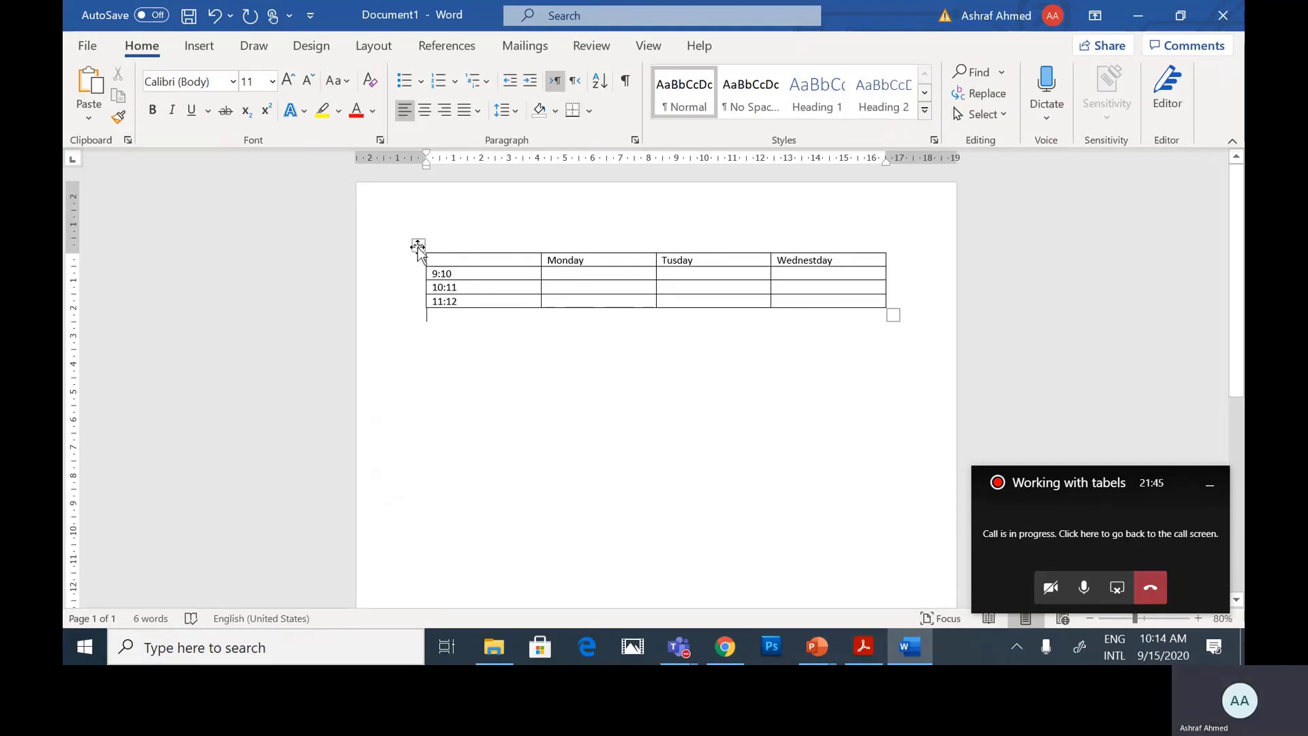
Shade the entire timetable with the light green theme color.
{"action": "left_click", "coordinate": [418, 245]}
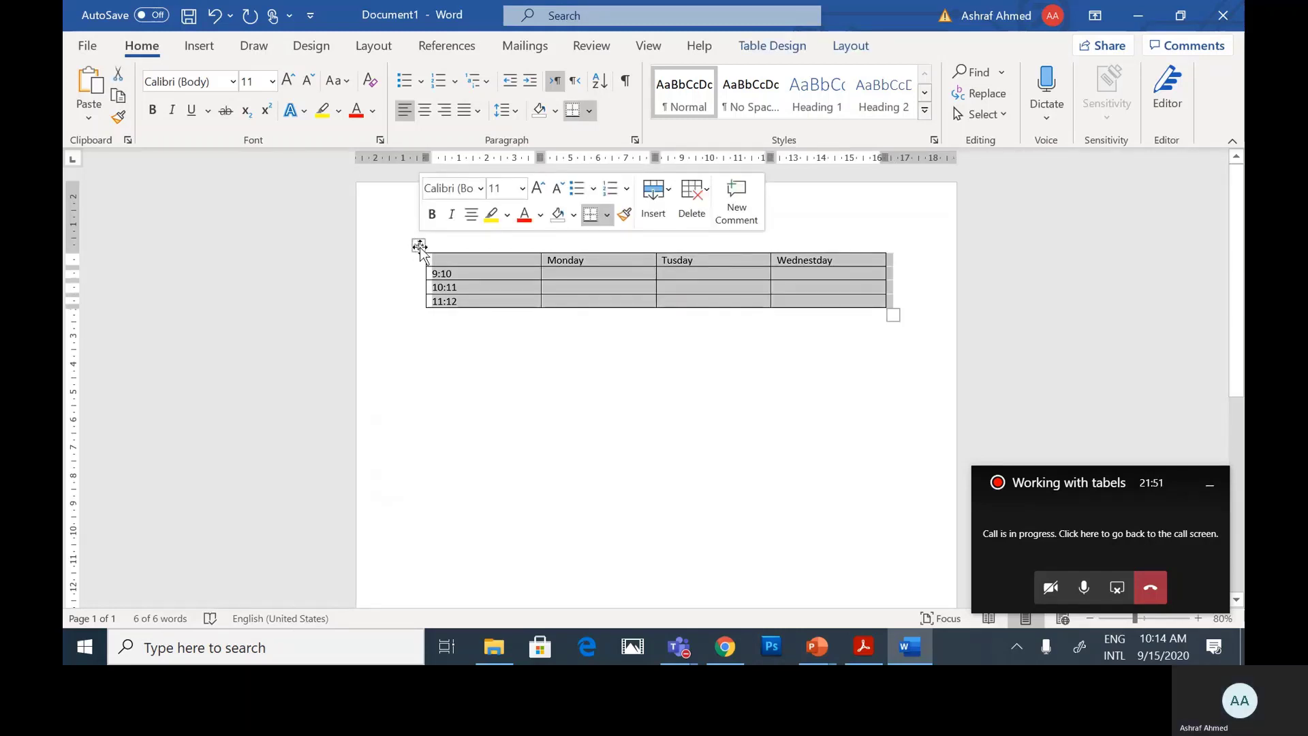
{"action": "left_click", "coordinate": [783, 48]}
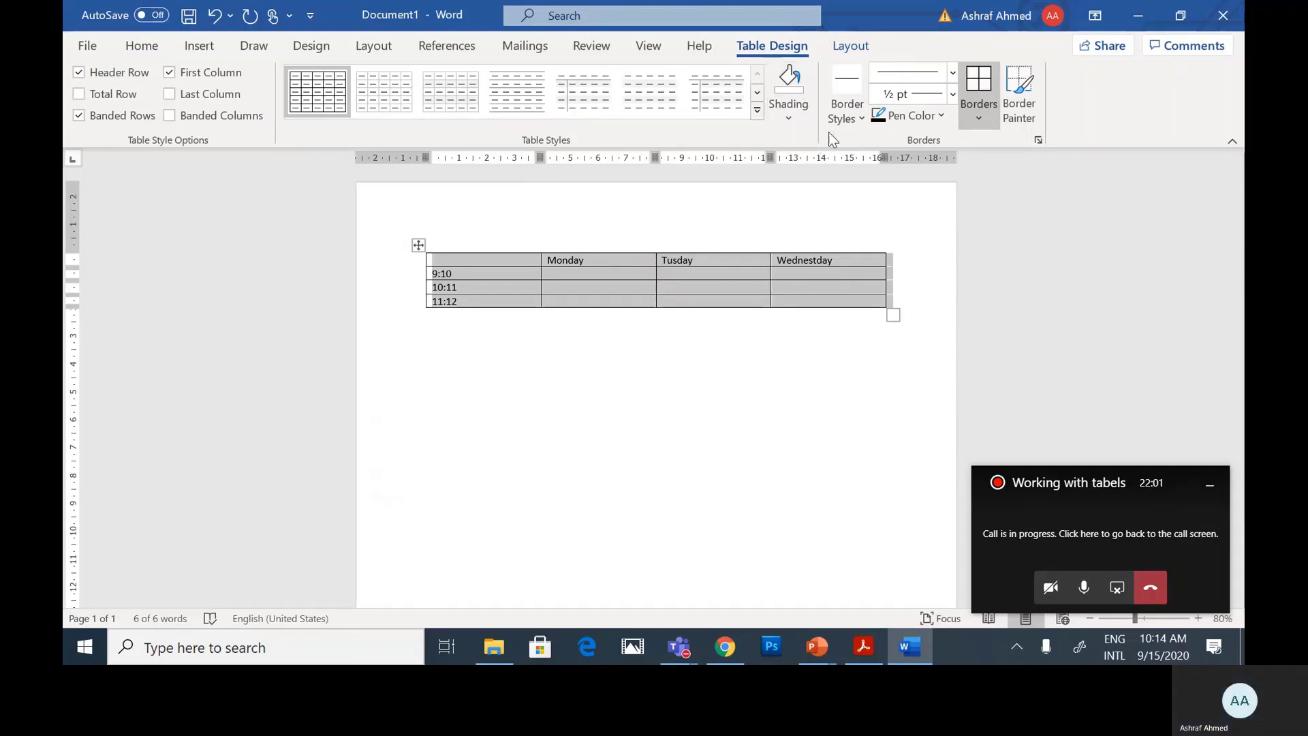
{"action": "left_click", "coordinate": [791, 116]}
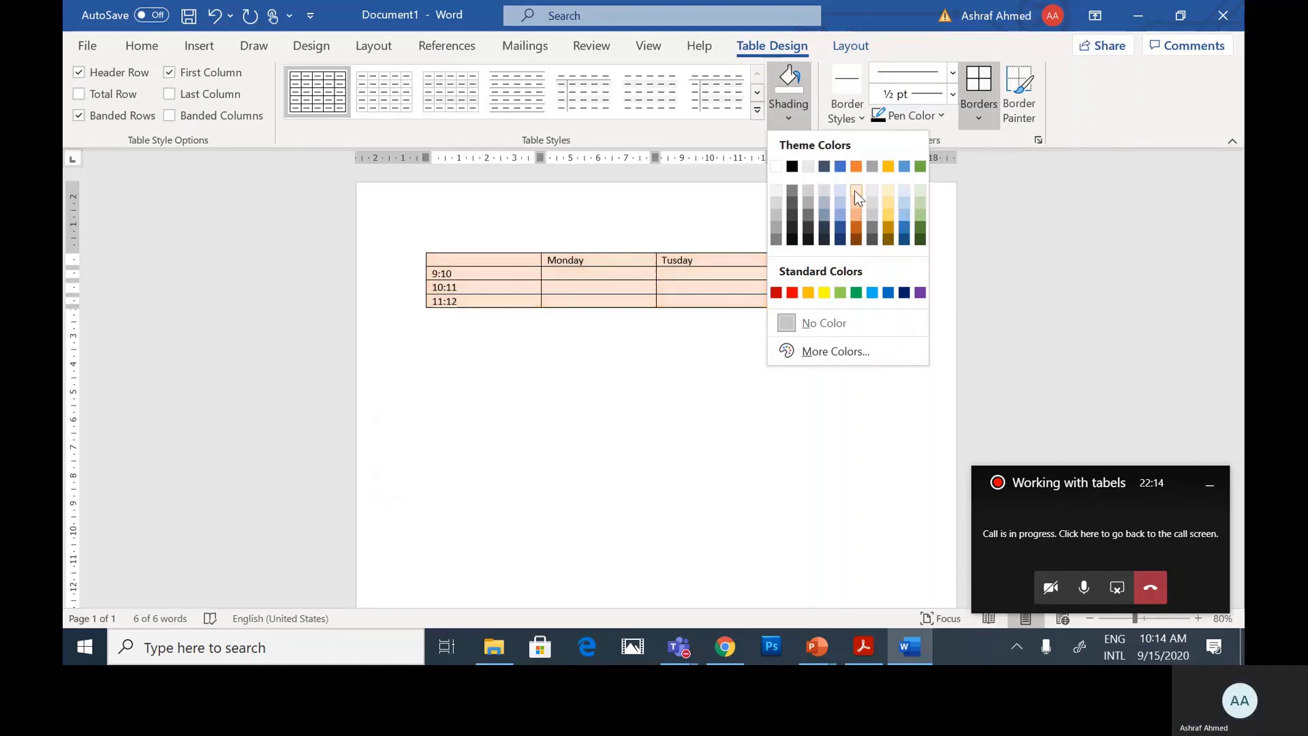
{"action": "left_click", "coordinate": [920, 205]}
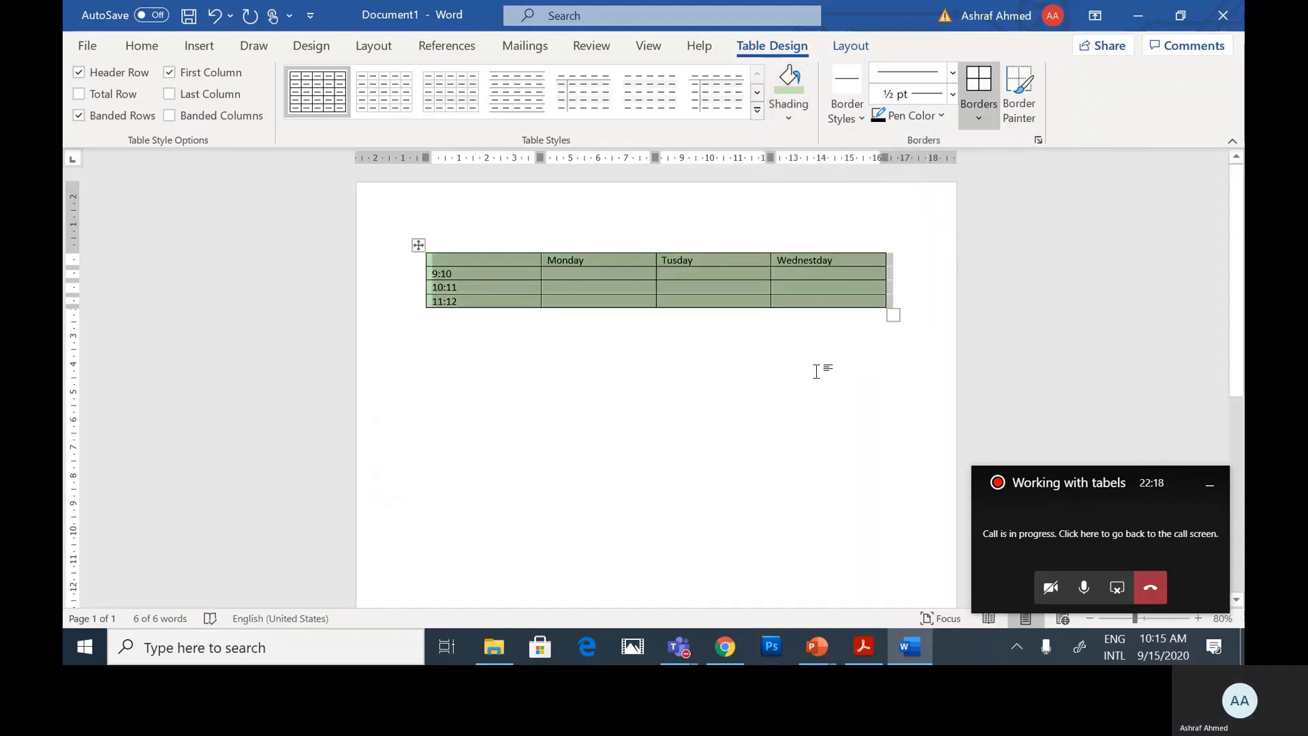
{"action": "left_click", "coordinate": [604, 329]}
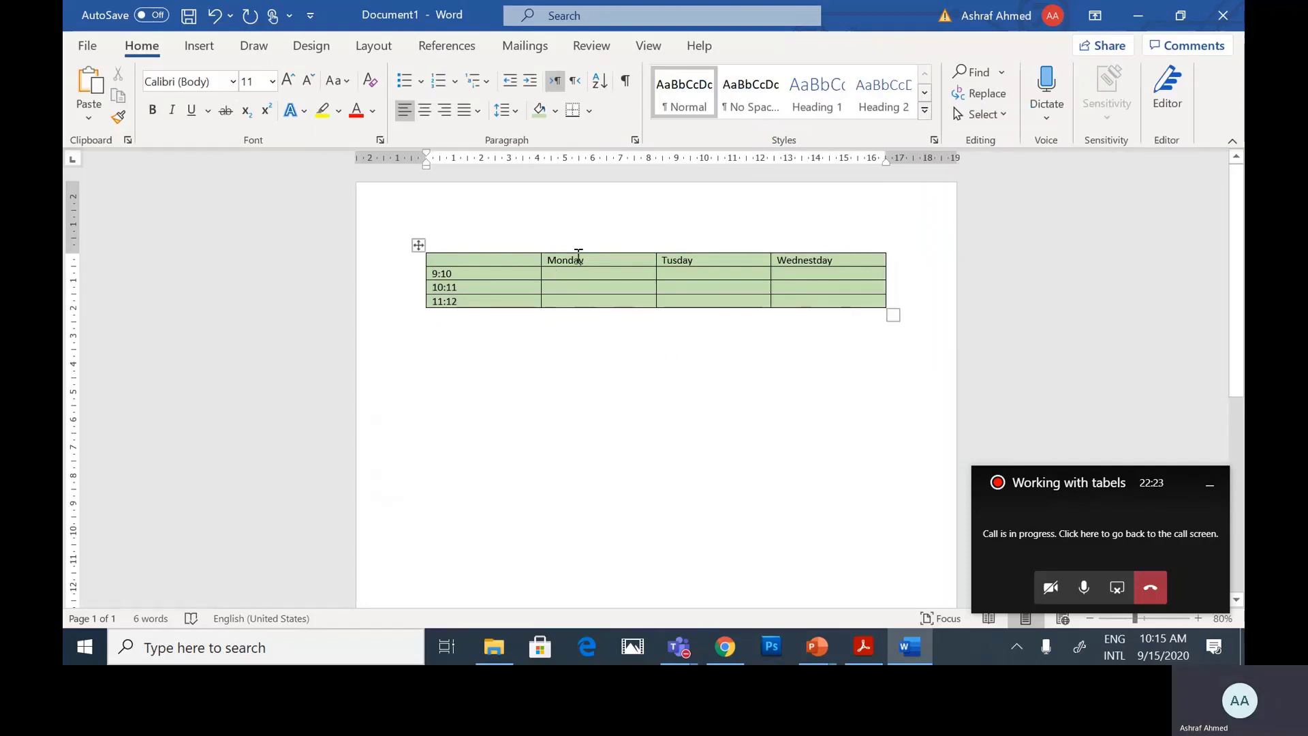
Shade the header row, from the empty first cell to Wednestday, with a light orange theme color.
{"action": "left_click", "coordinate": [456, 259]}
{"action": "left_click_drag", "start_coordinate": [549, 259], "coordinate": [841, 257]}
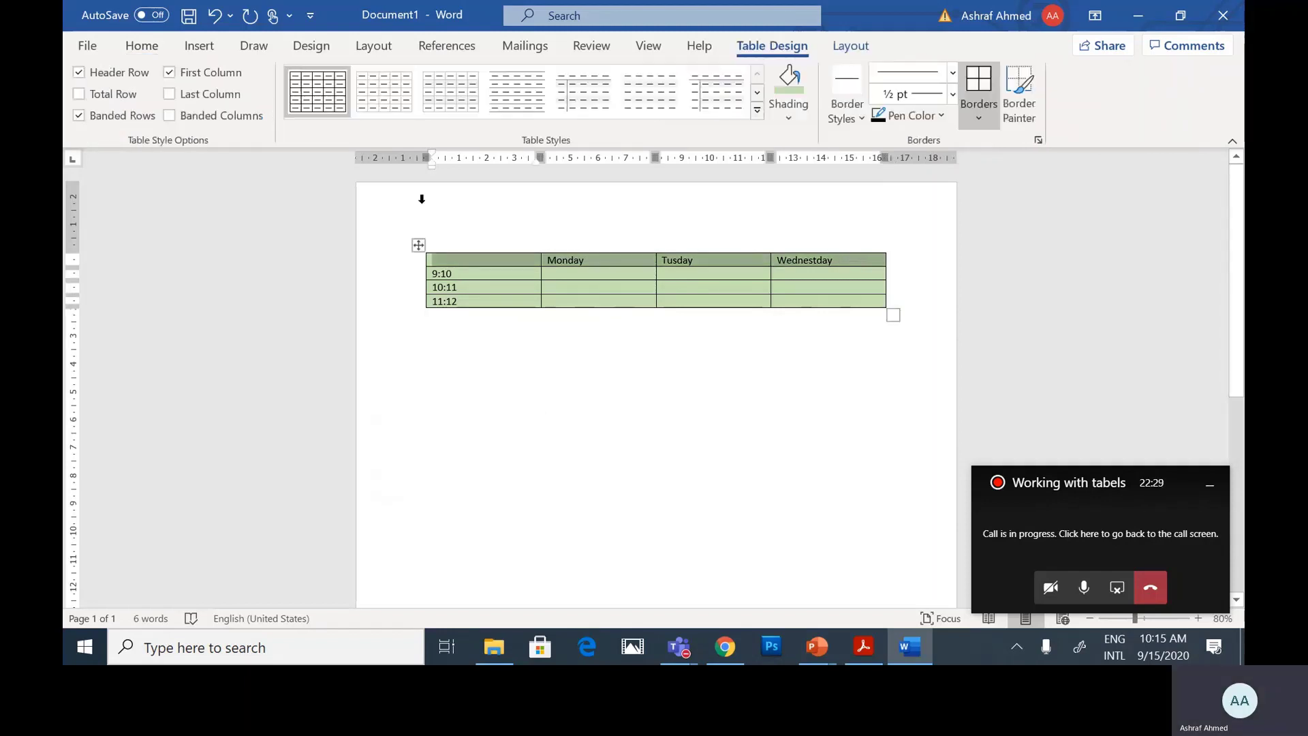
{"action": "left_click", "coordinate": [787, 118]}
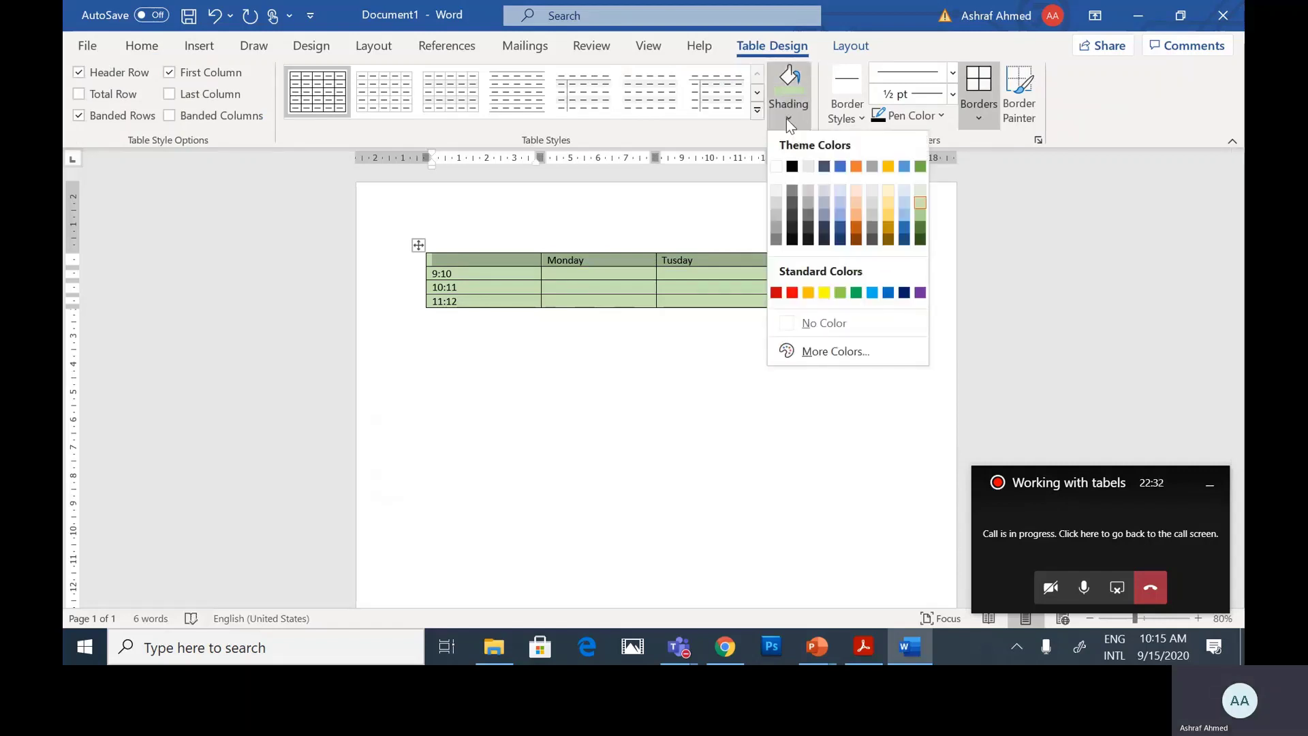
{"action": "left_click", "coordinate": [856, 210]}
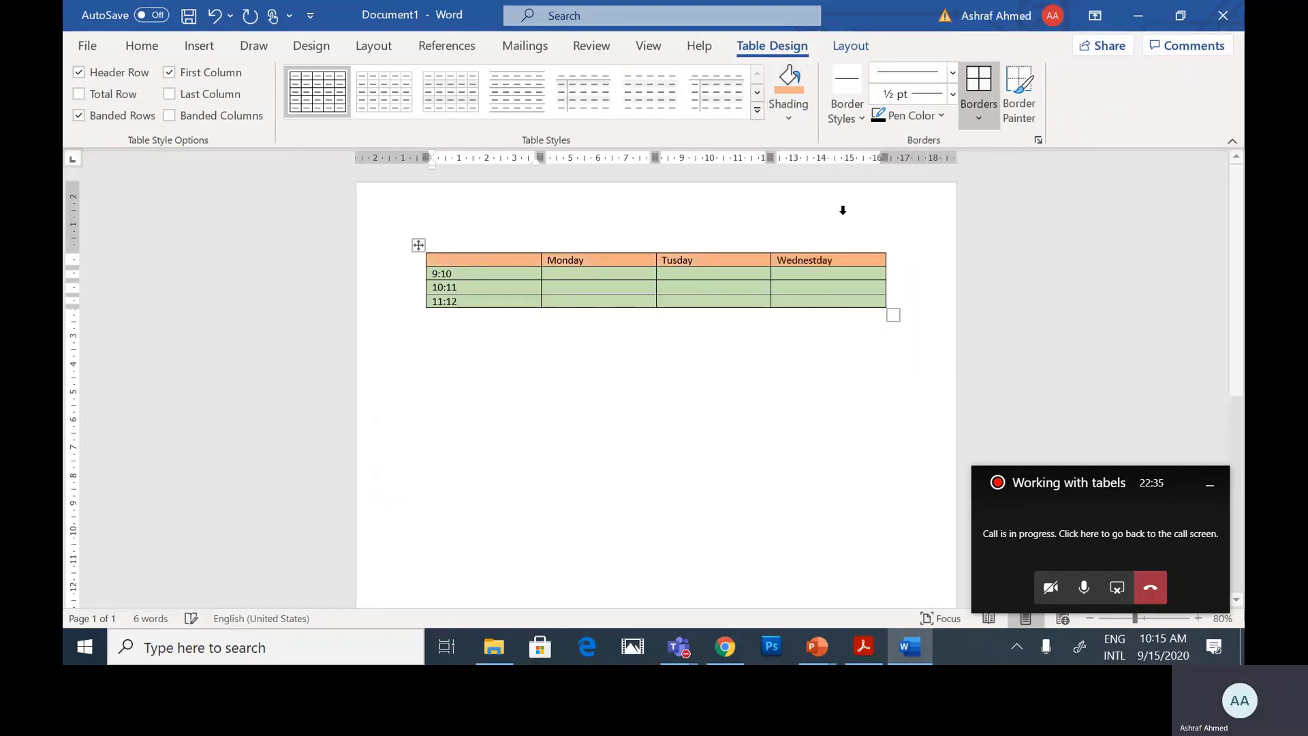
{"action": "left_click", "coordinate": [495, 376]}
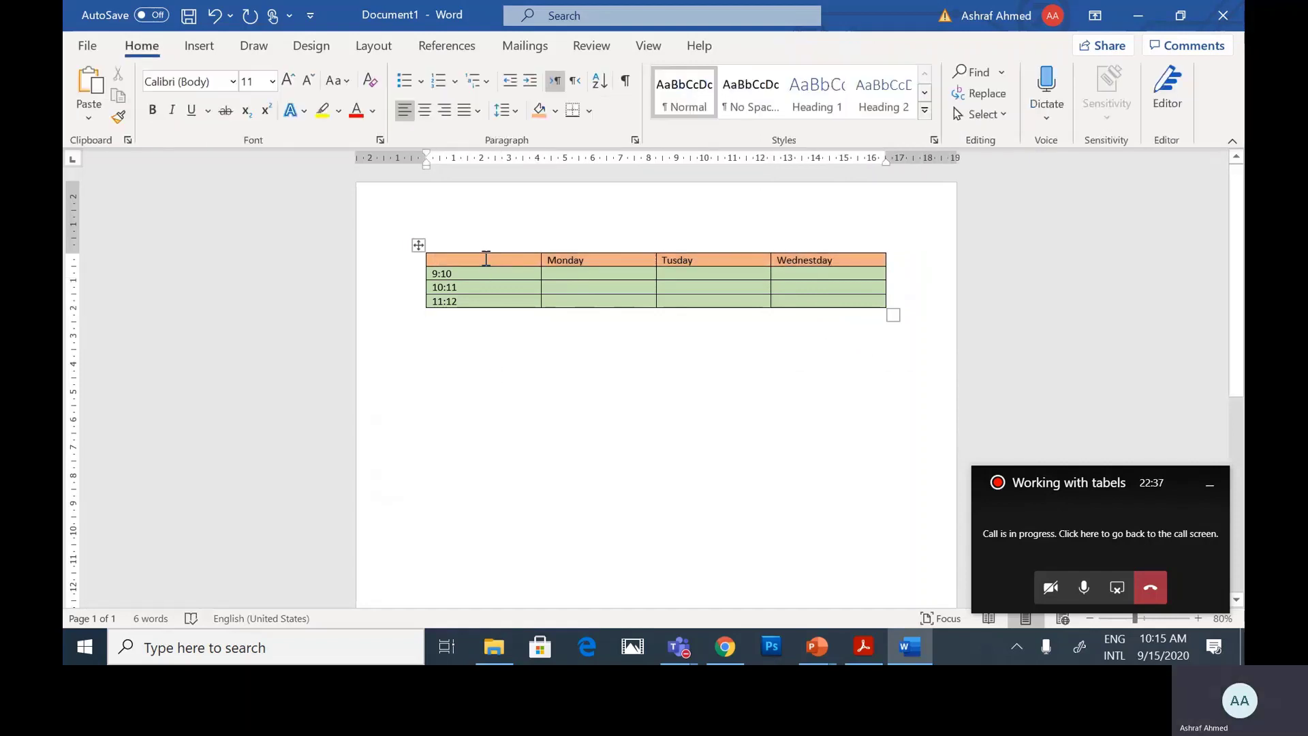
Make the times in the timetable's first column bold.
{"action": "left_click_drag", "start_coordinate": [483, 258], "coordinate": [483, 305]}
{"action": "key", "text": "ctrl+b"}
{"action": "left_click", "coordinate": [488, 476]}
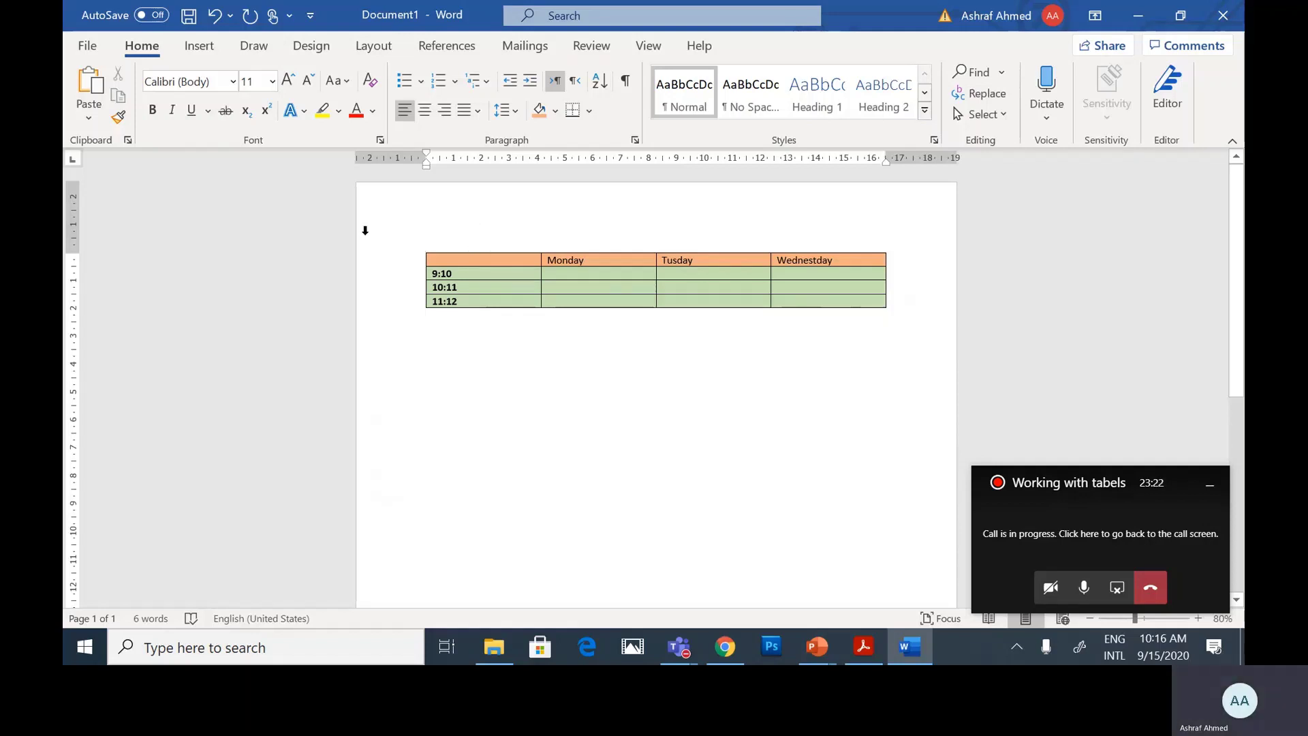
Select whole timetable columns one after another, including the Tusday and Monday columns, ending with the first column.
{"action": "left_click", "coordinate": [478, 234]}
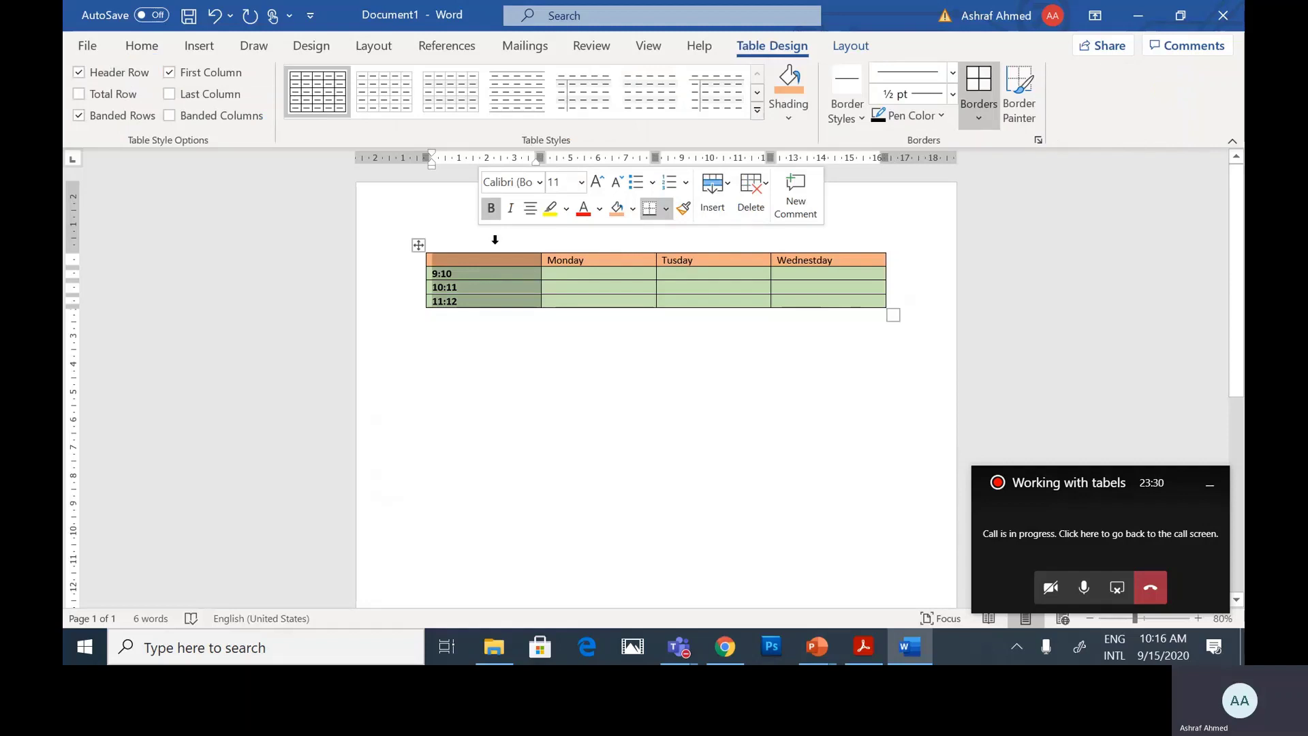
{"action": "left_click", "coordinate": [509, 287]}
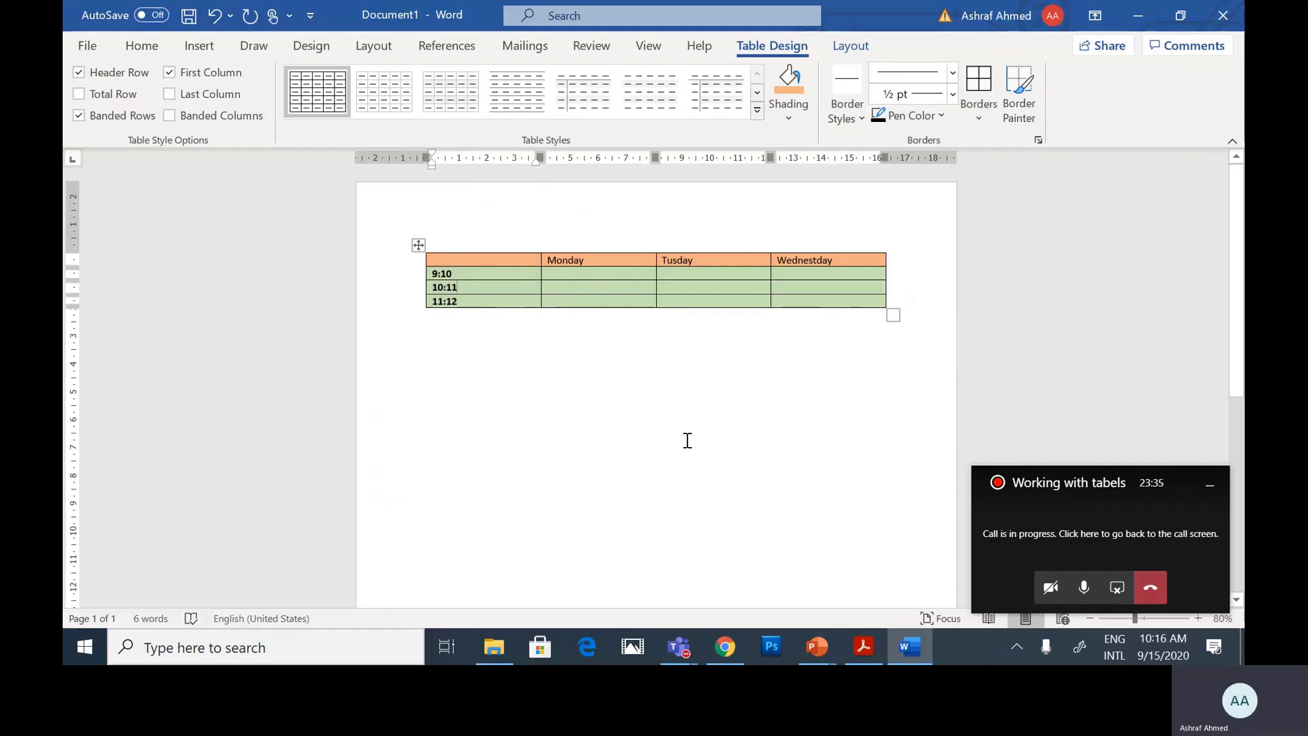
{"action": "left_click", "coordinate": [714, 242]}
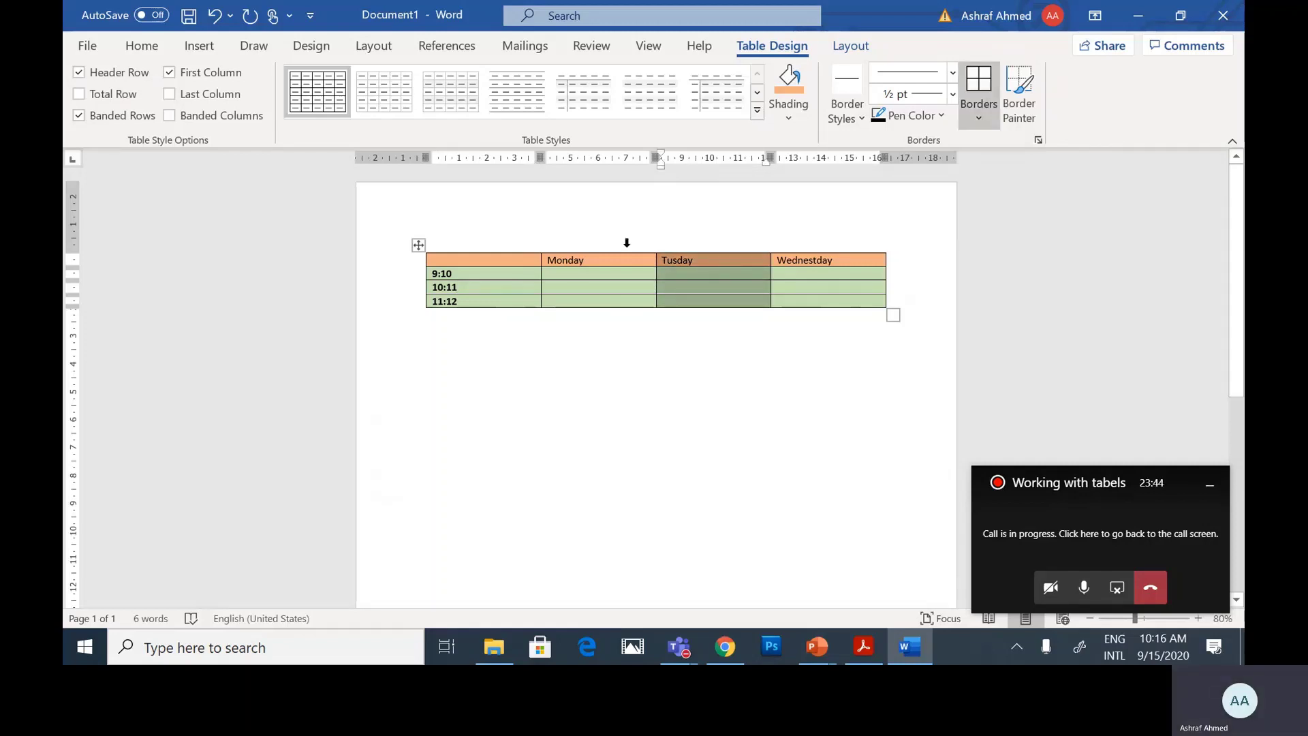
{"action": "left_click", "coordinate": [586, 242]}
{"action": "left_click", "coordinate": [502, 233]}
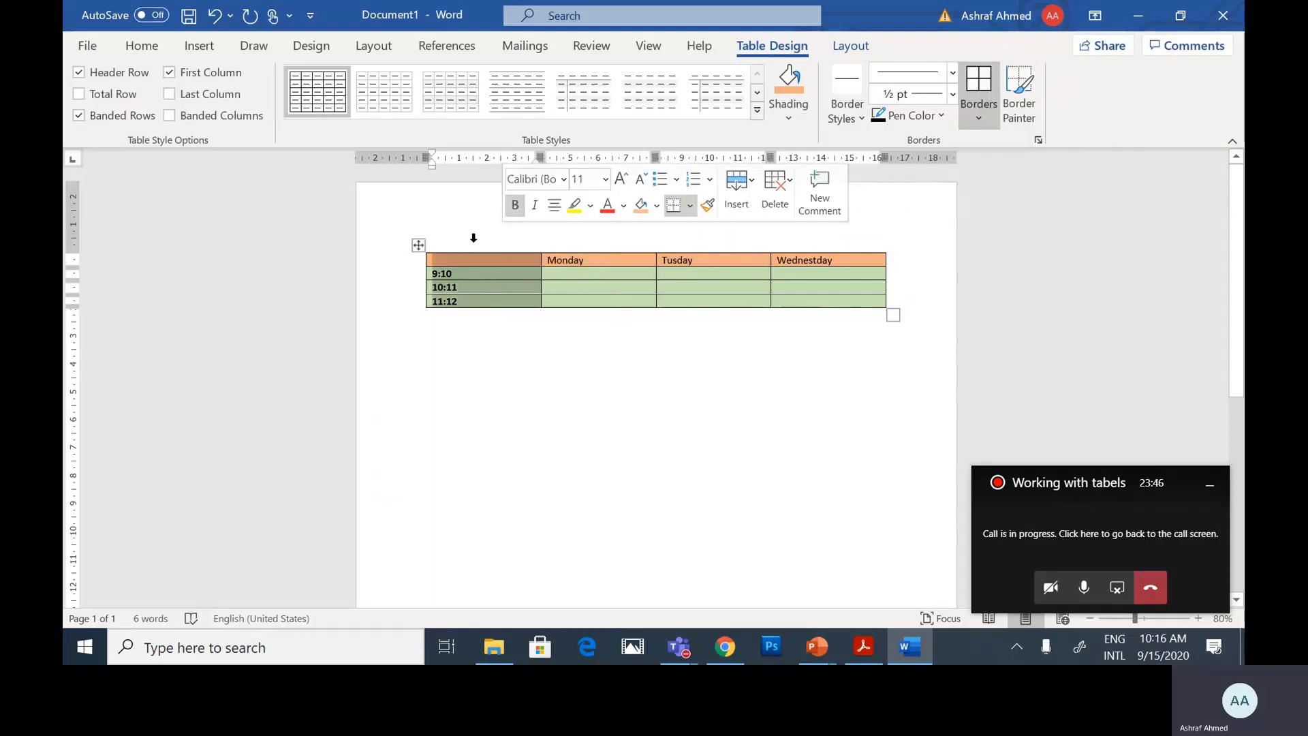
Select whole timetable rows one after another, the 11:12 row followed by the 10:11 row.
{"action": "left_click", "coordinate": [463, 431]}
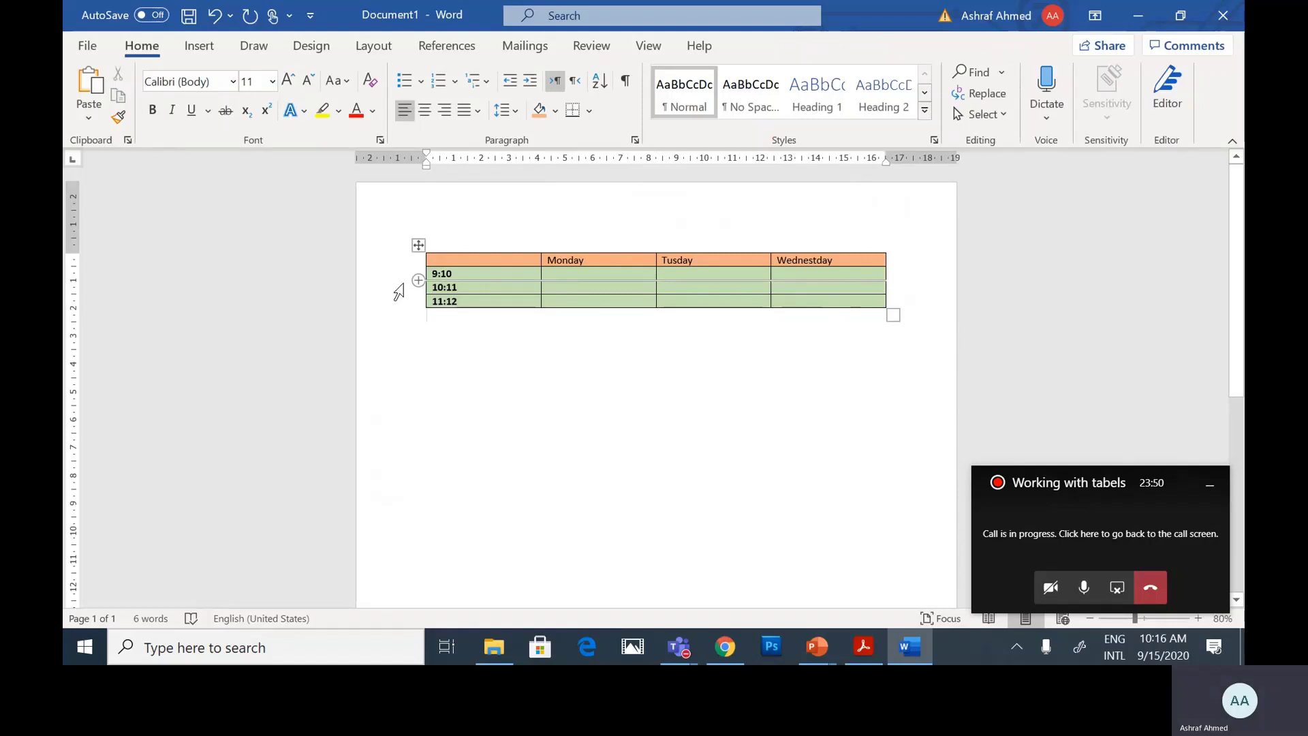
{"action": "left_click", "coordinate": [359, 300]}
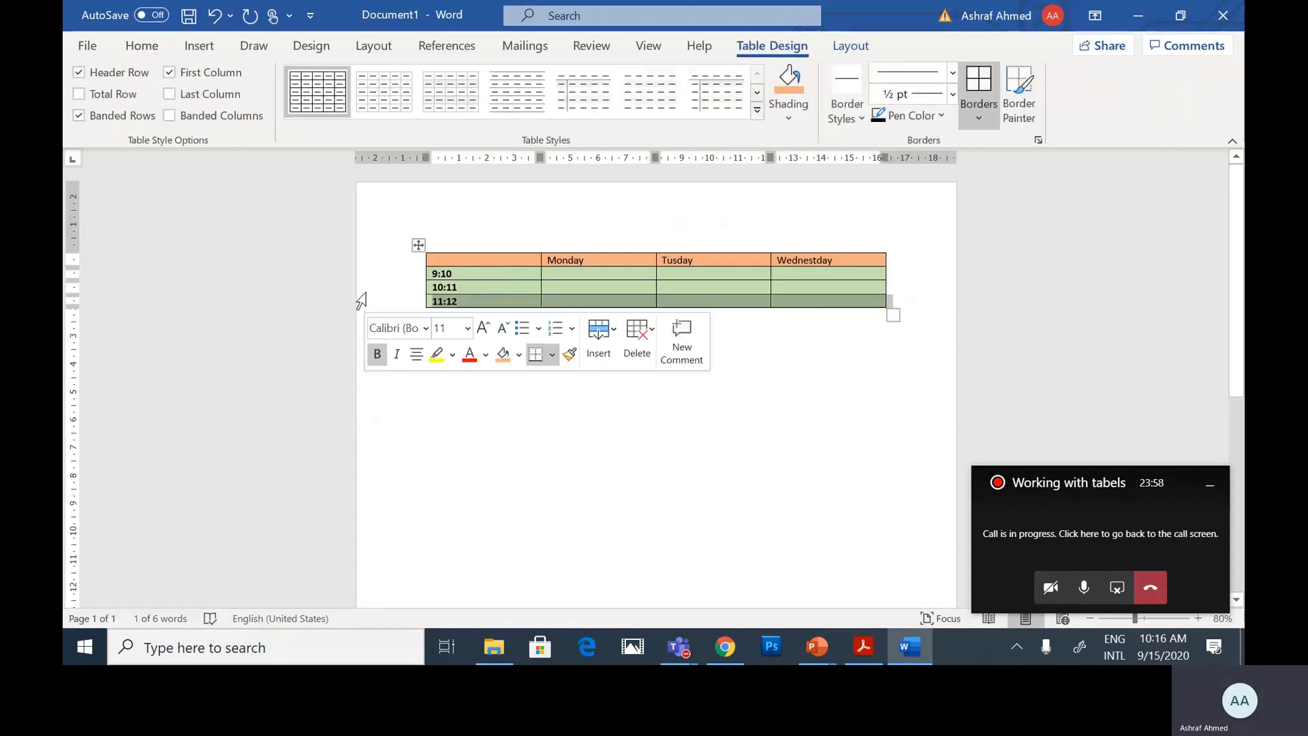
{"action": "left_click", "coordinate": [361, 286]}
{"action": "left_click", "coordinate": [429, 345]}
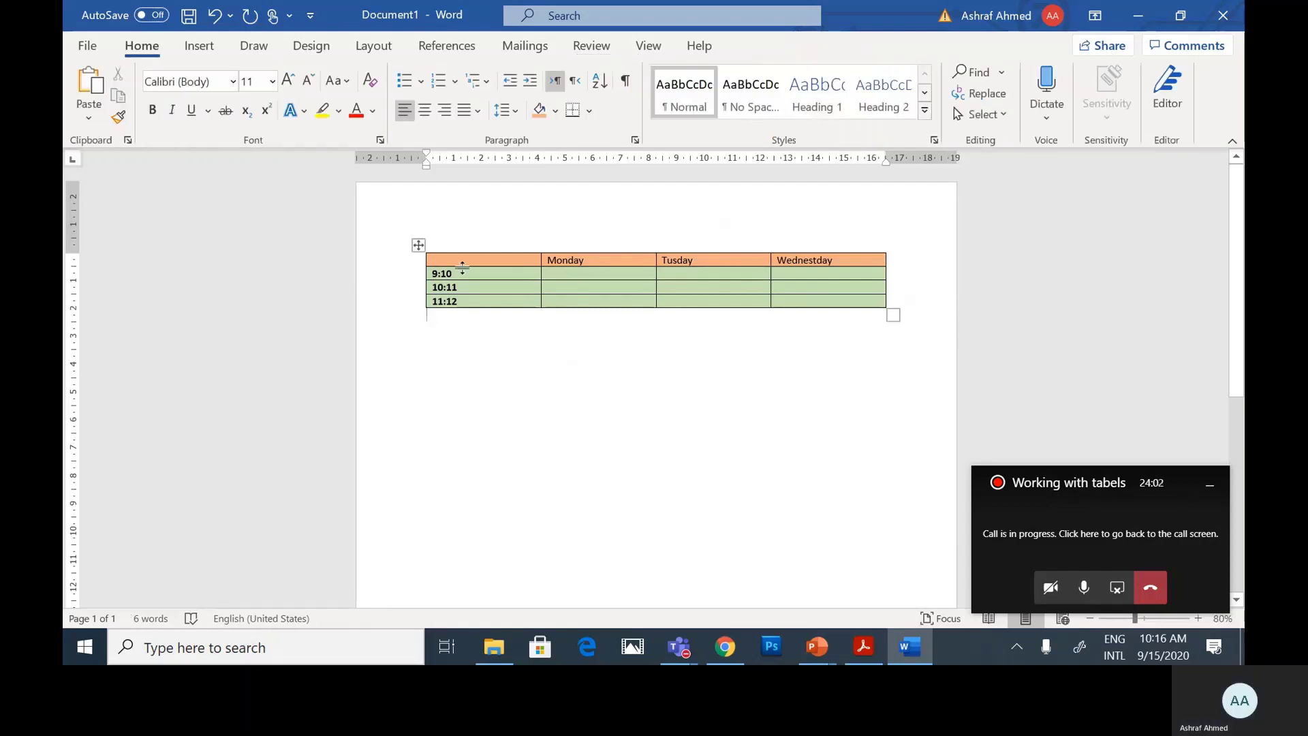
Shade the timetable's entire first column, including the empty header cell, with a medium blue theme color.
{"action": "left_click", "coordinate": [470, 243]}
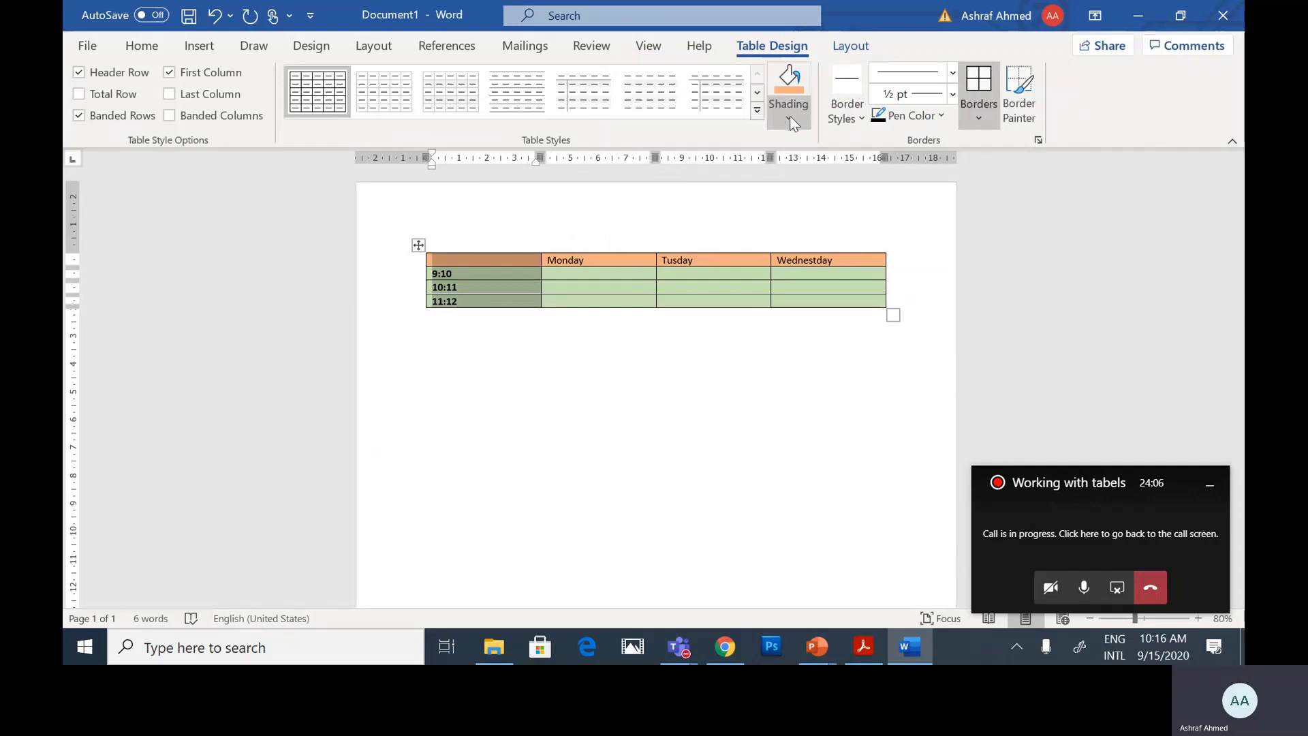
{"action": "left_click", "coordinate": [790, 118]}
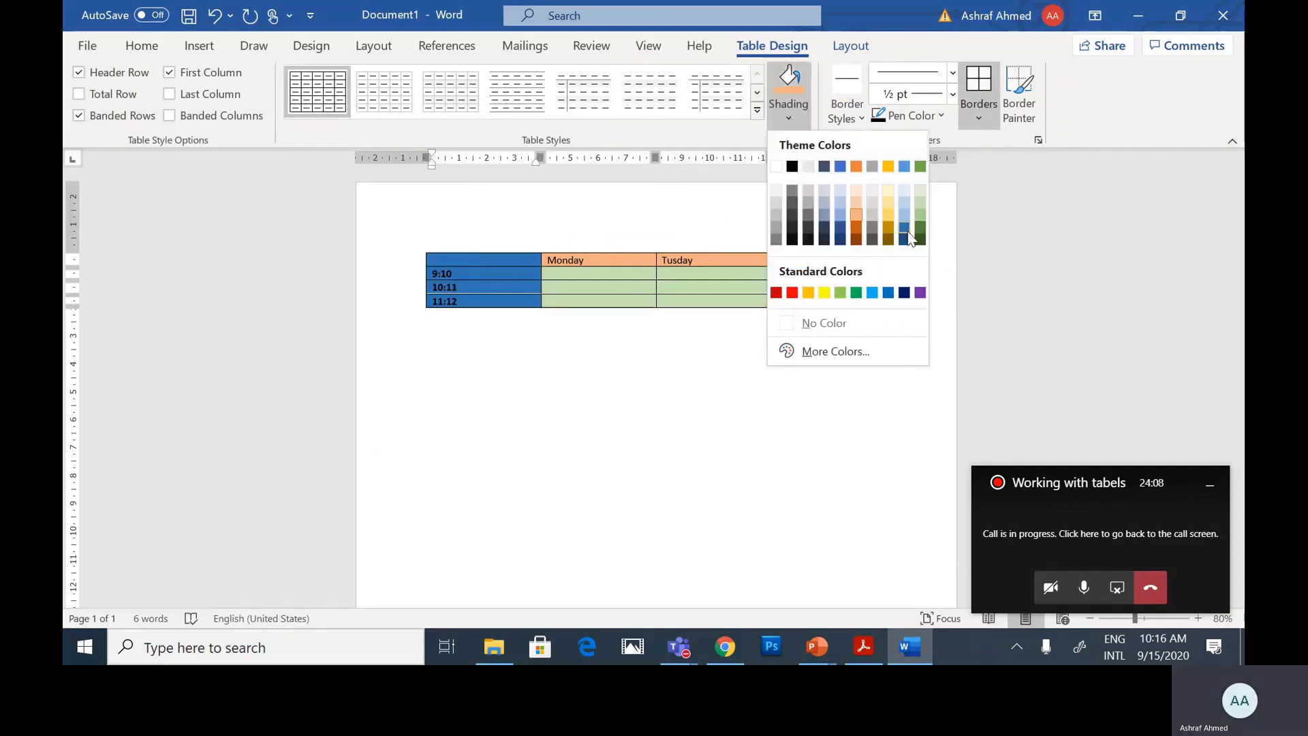
{"action": "left_click", "coordinate": [839, 219]}
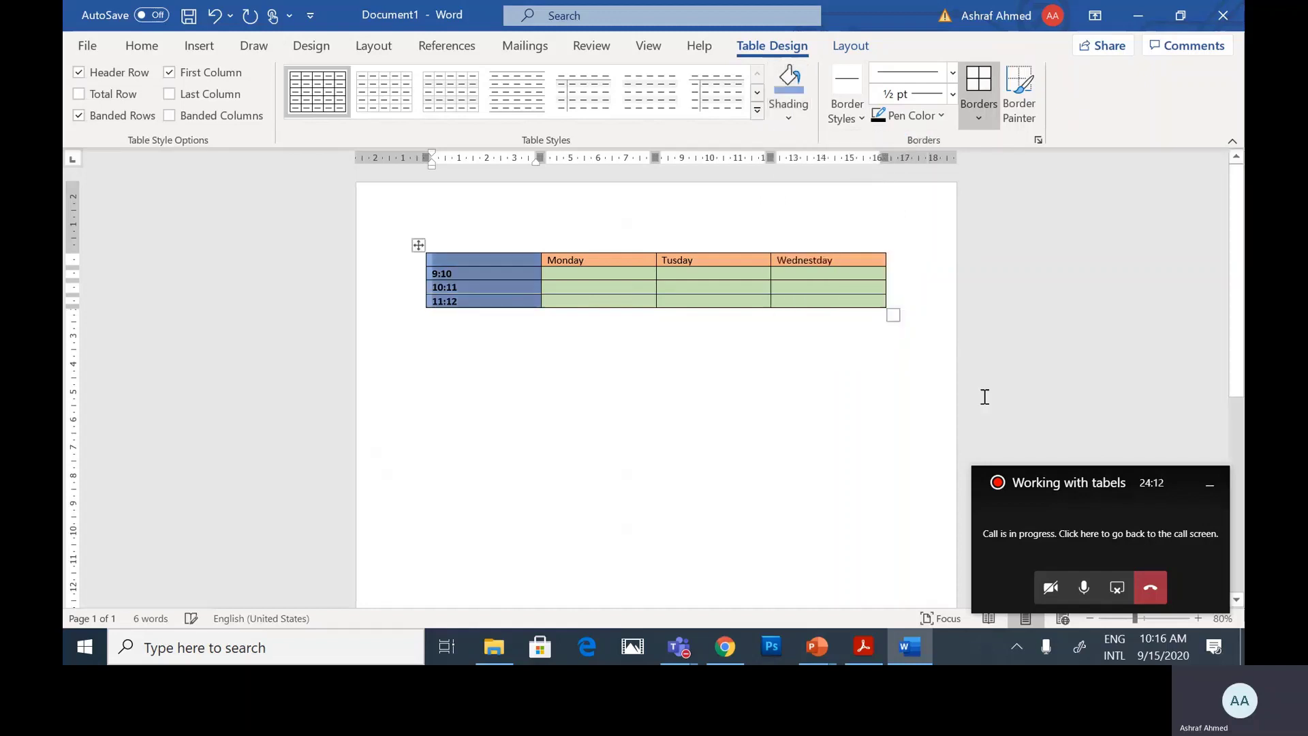
{"action": "left_click", "coordinate": [674, 420]}
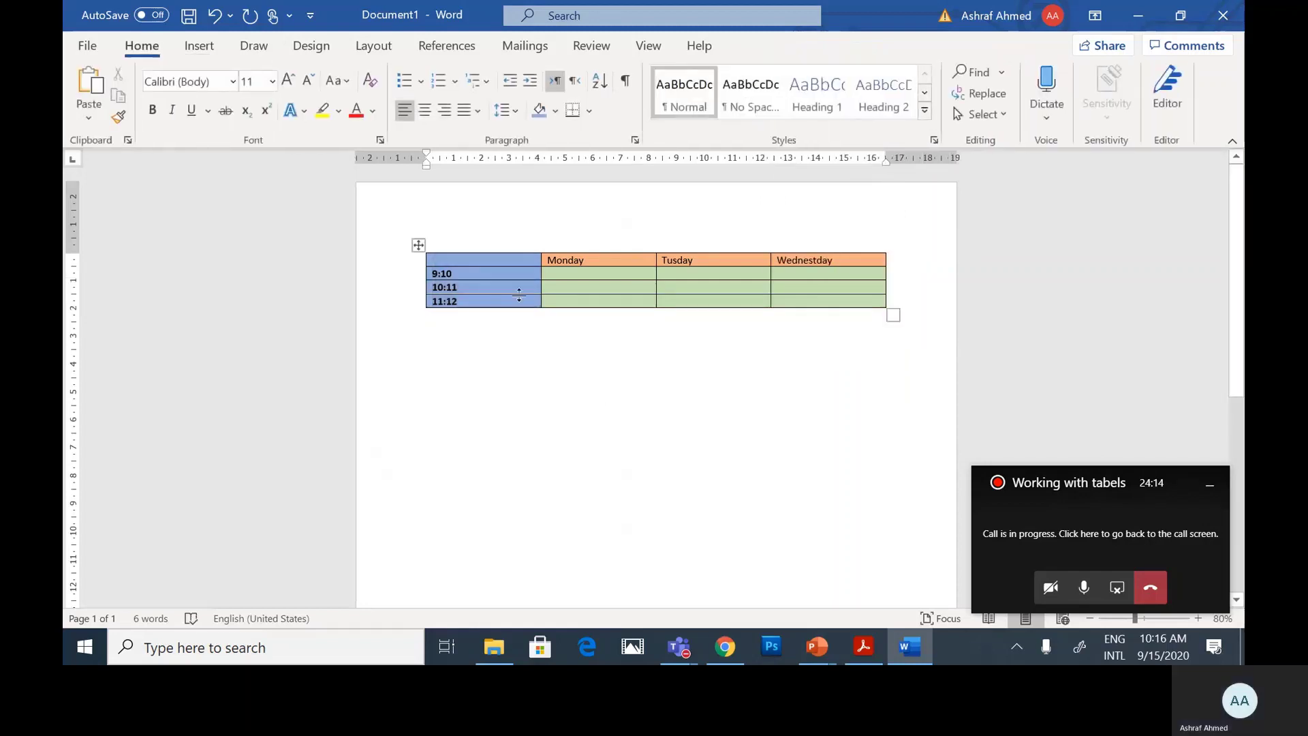
Shade the whole header row, from the empty first cell to Wednestday, with a lighter orange theme color.
{"action": "left_click_drag", "start_coordinate": [850, 259], "coordinate": [815, 261]}
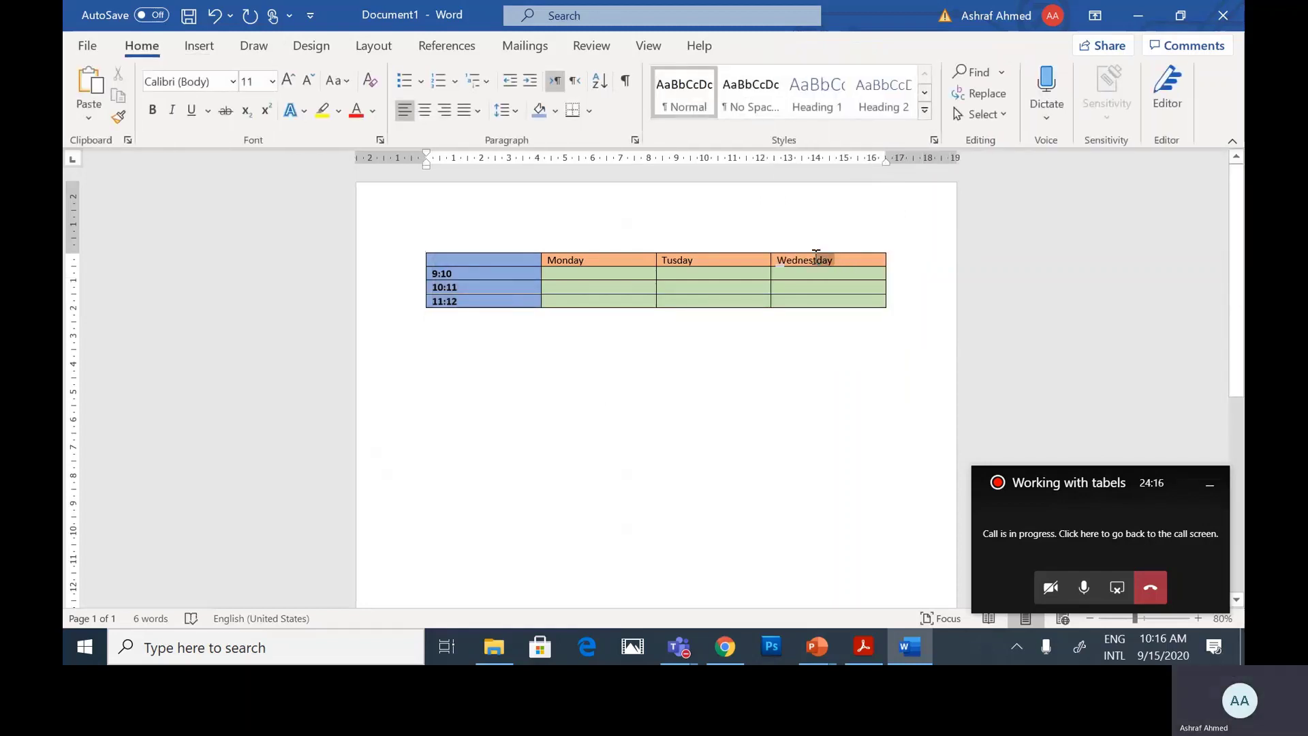
{"action": "left_click", "coordinate": [393, 274]}
{"action": "left_click", "coordinate": [394, 259]}
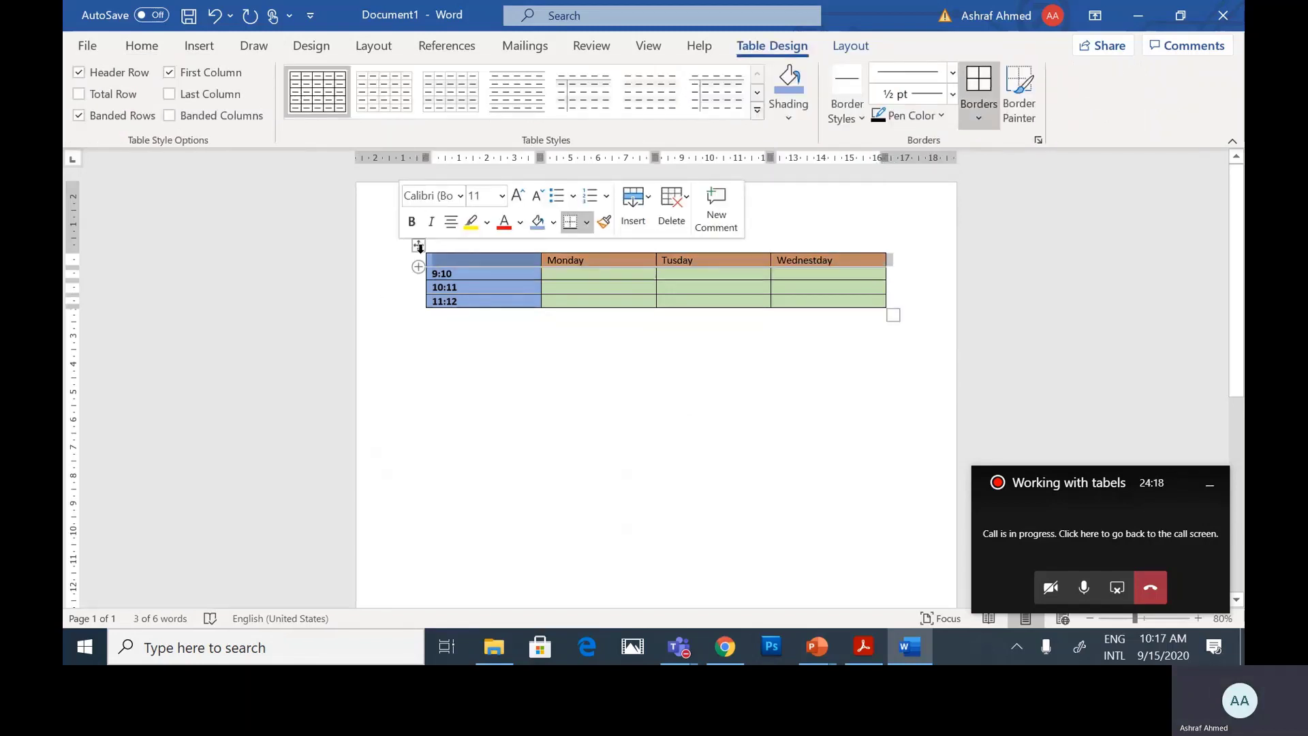
{"action": "left_click", "coordinate": [787, 119]}
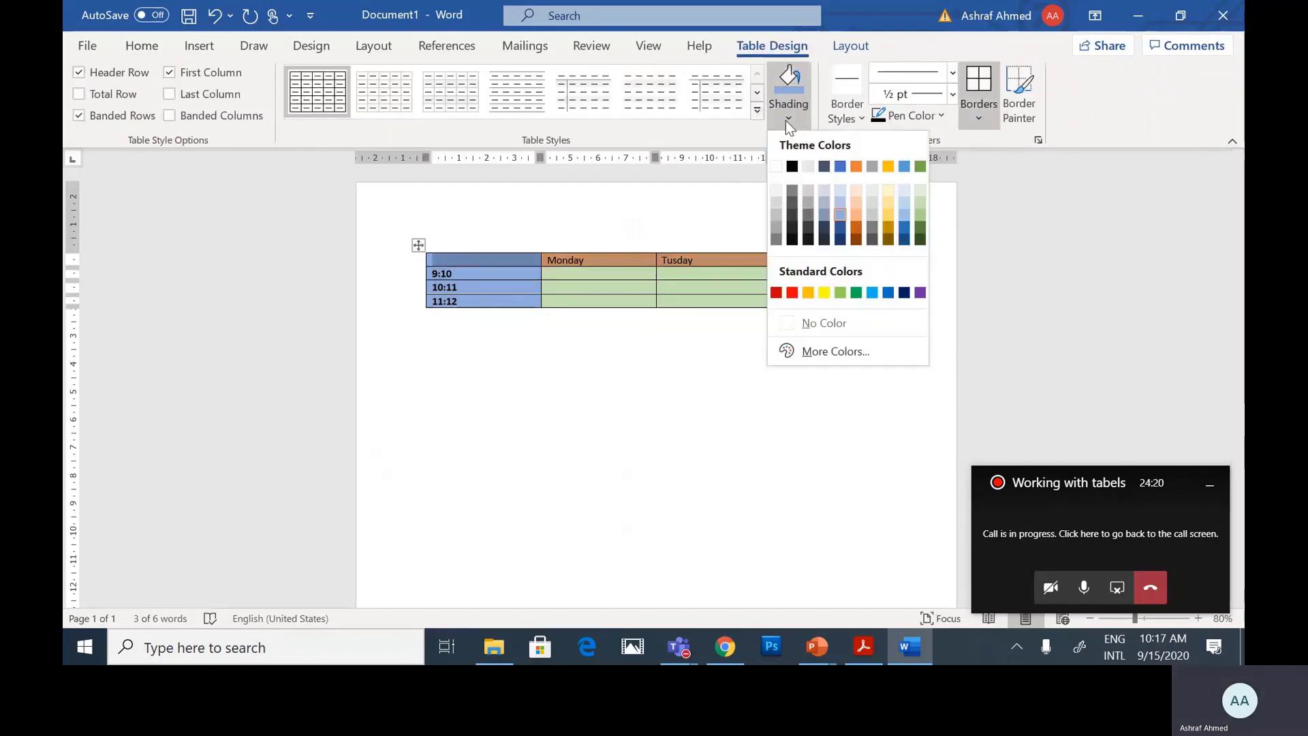
{"action": "left_click", "coordinate": [859, 207]}
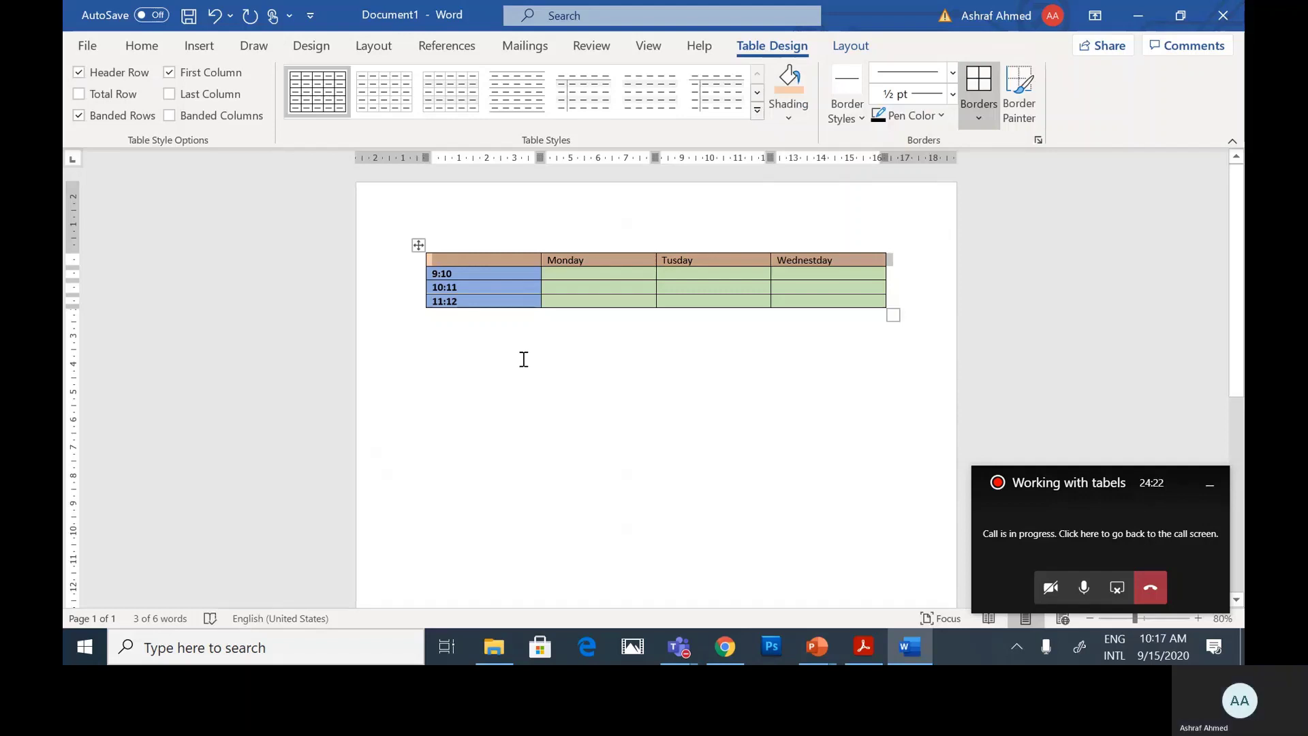
Shade the 9:10 cell under Wednestday medium blue and the one under Tusday medium green, using theme colors.
{"action": "left_click", "coordinate": [871, 276]}
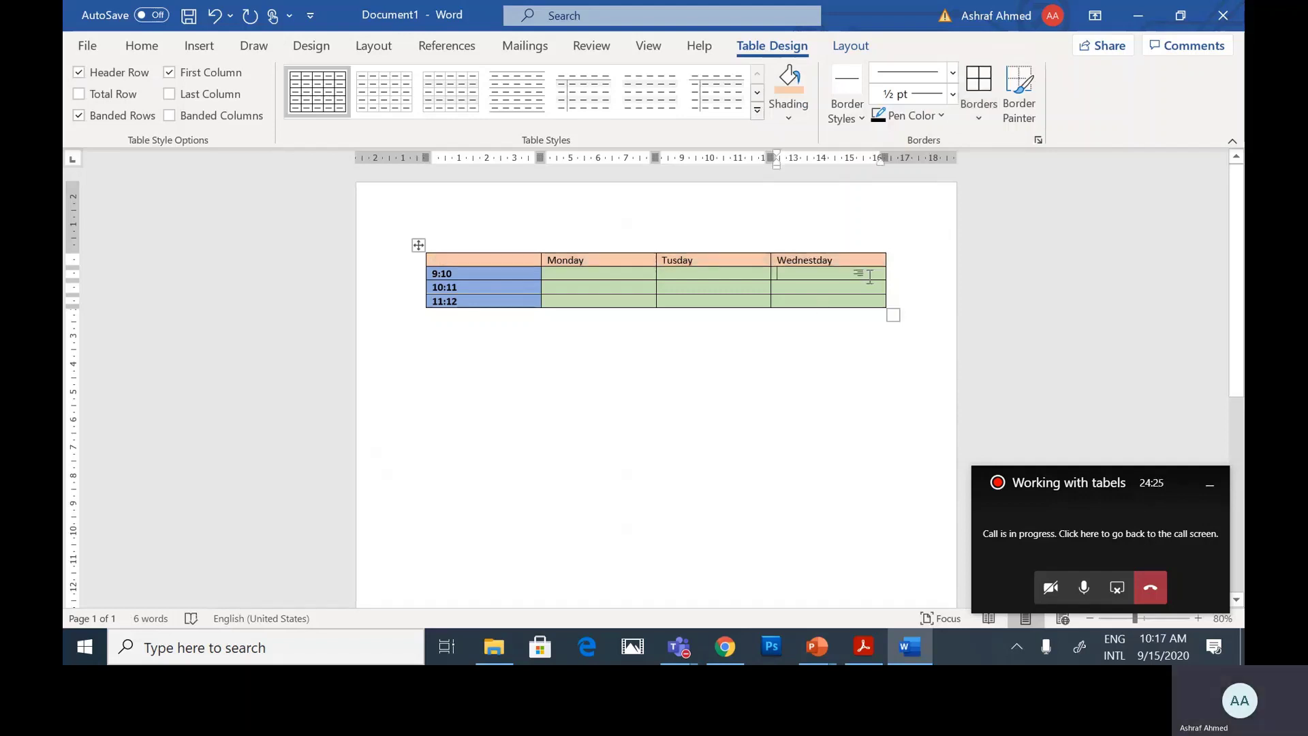
{"action": "left_click", "coordinate": [787, 120]}
{"action": "left_click", "coordinate": [834, 198]}
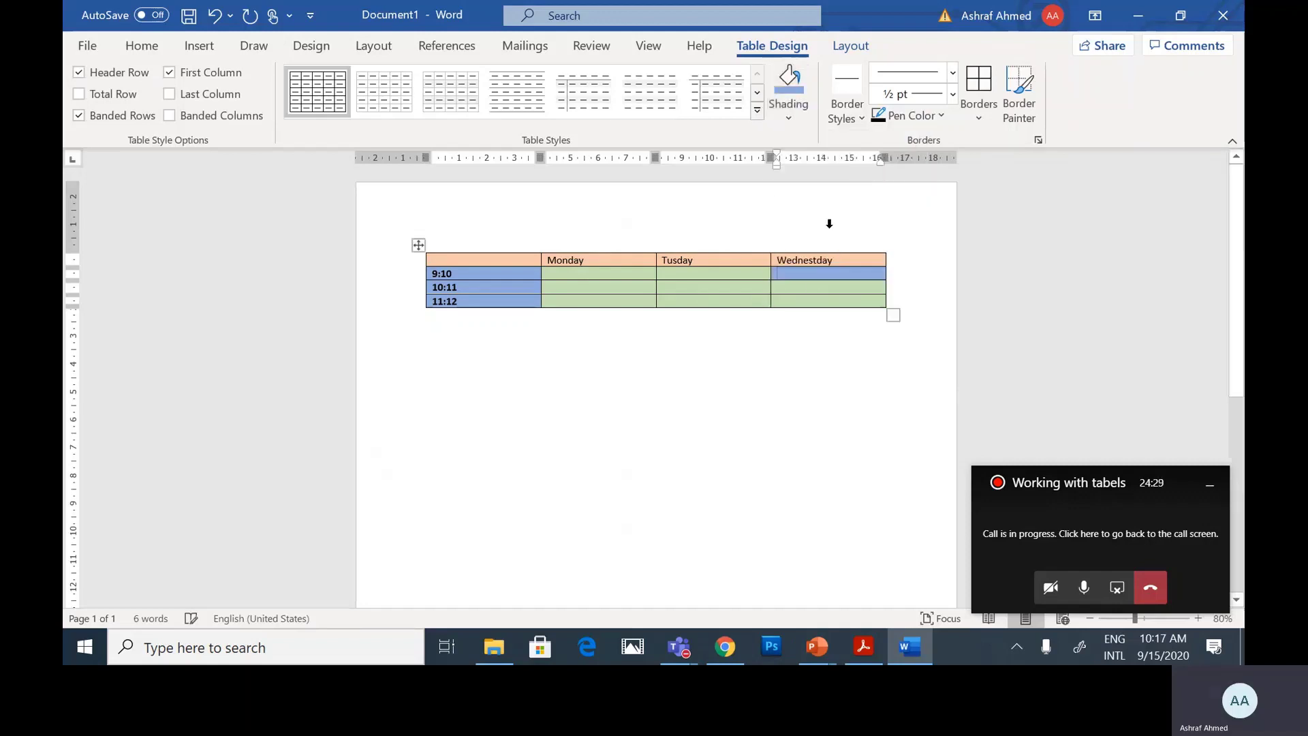
{"action": "left_click", "coordinate": [732, 275]}
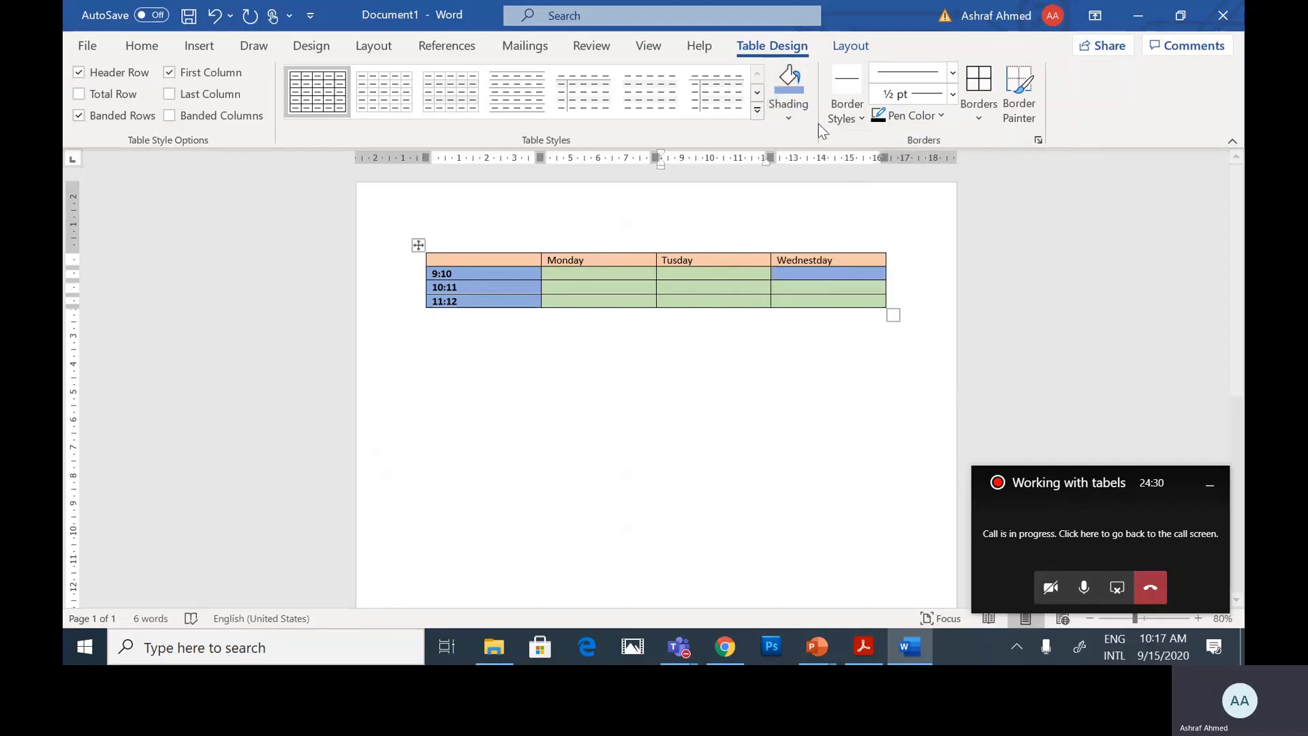
{"action": "left_click", "coordinate": [789, 111]}
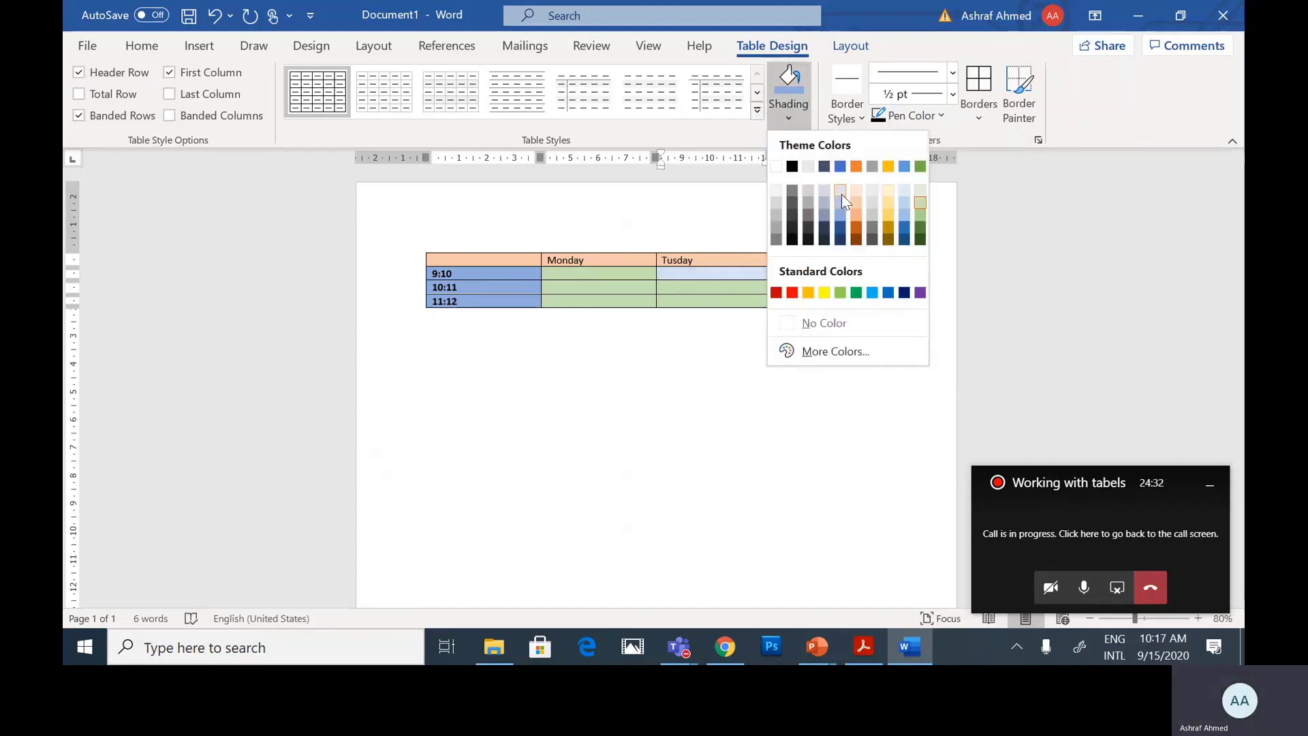
{"action": "left_click", "coordinate": [918, 215]}
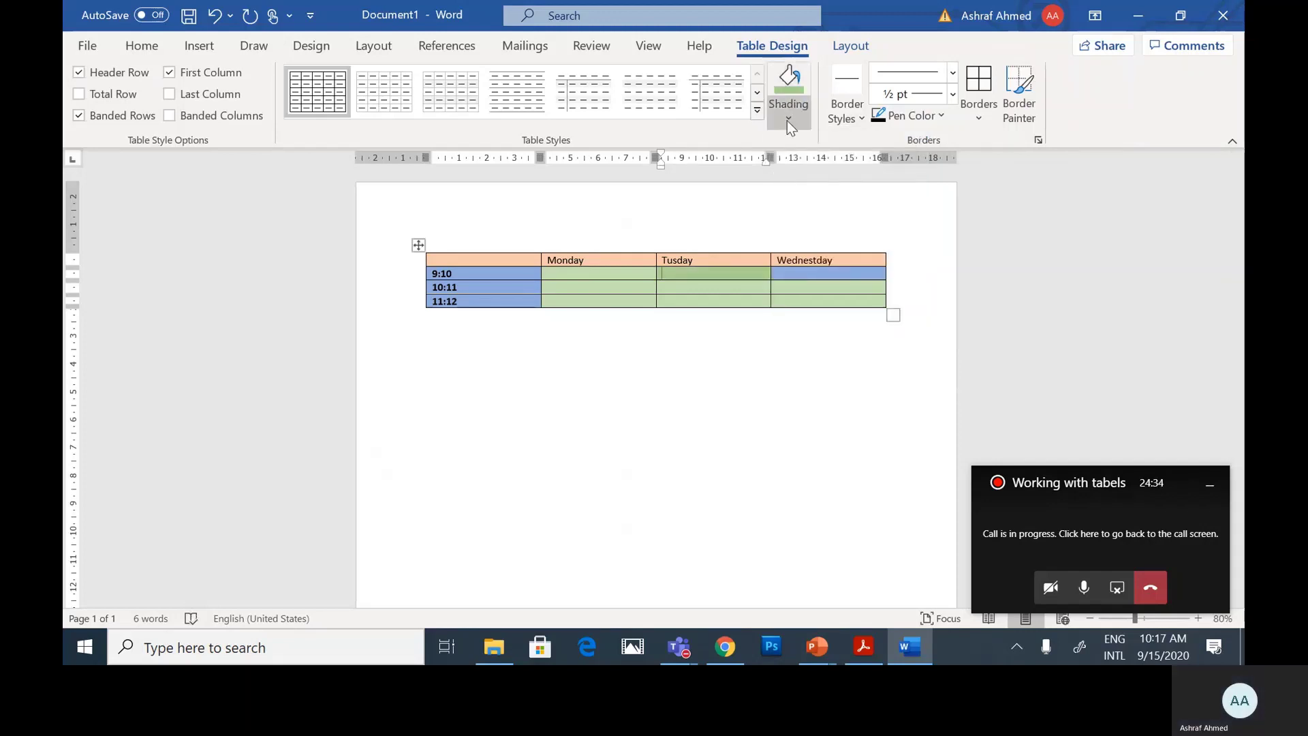
Shade the 9:10 cell under Monday and the entire first column with the standard light blue color.
{"action": "left_click", "coordinate": [621, 274]}
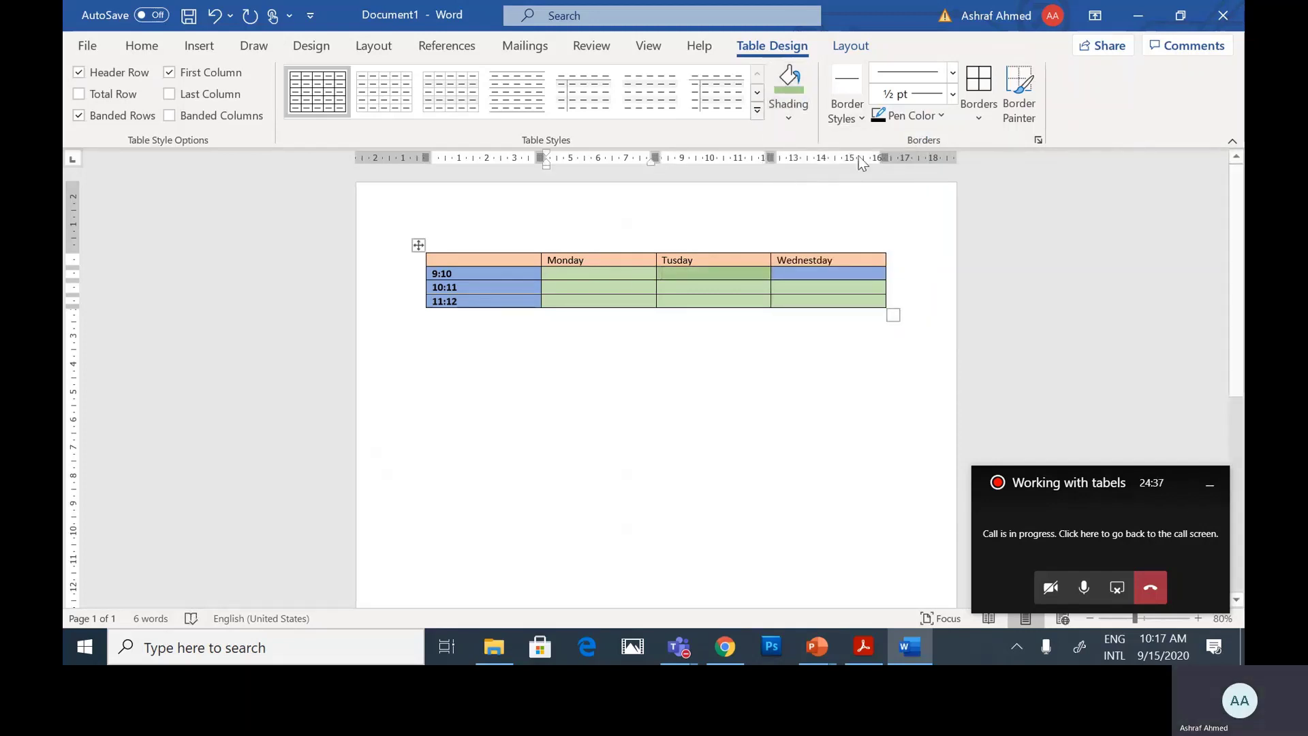
{"action": "left_click", "coordinate": [793, 121]}
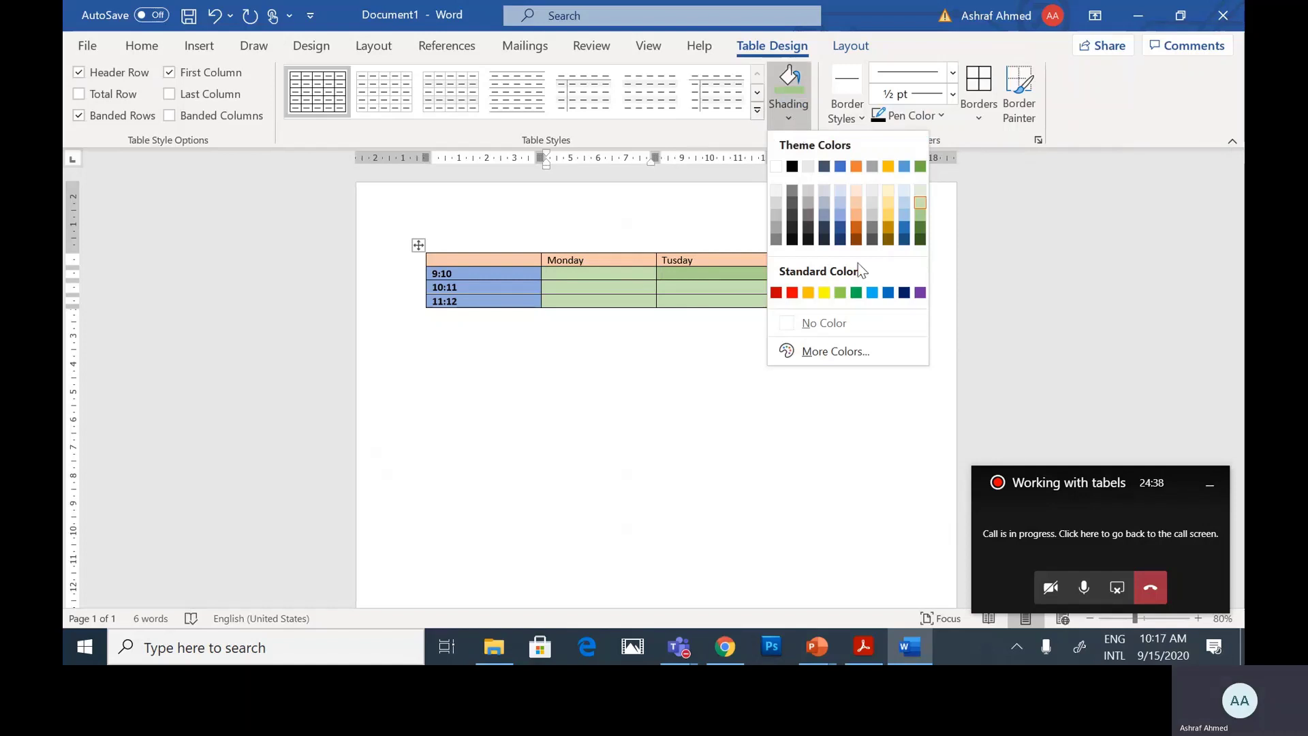
{"action": "left_click", "coordinate": [870, 293]}
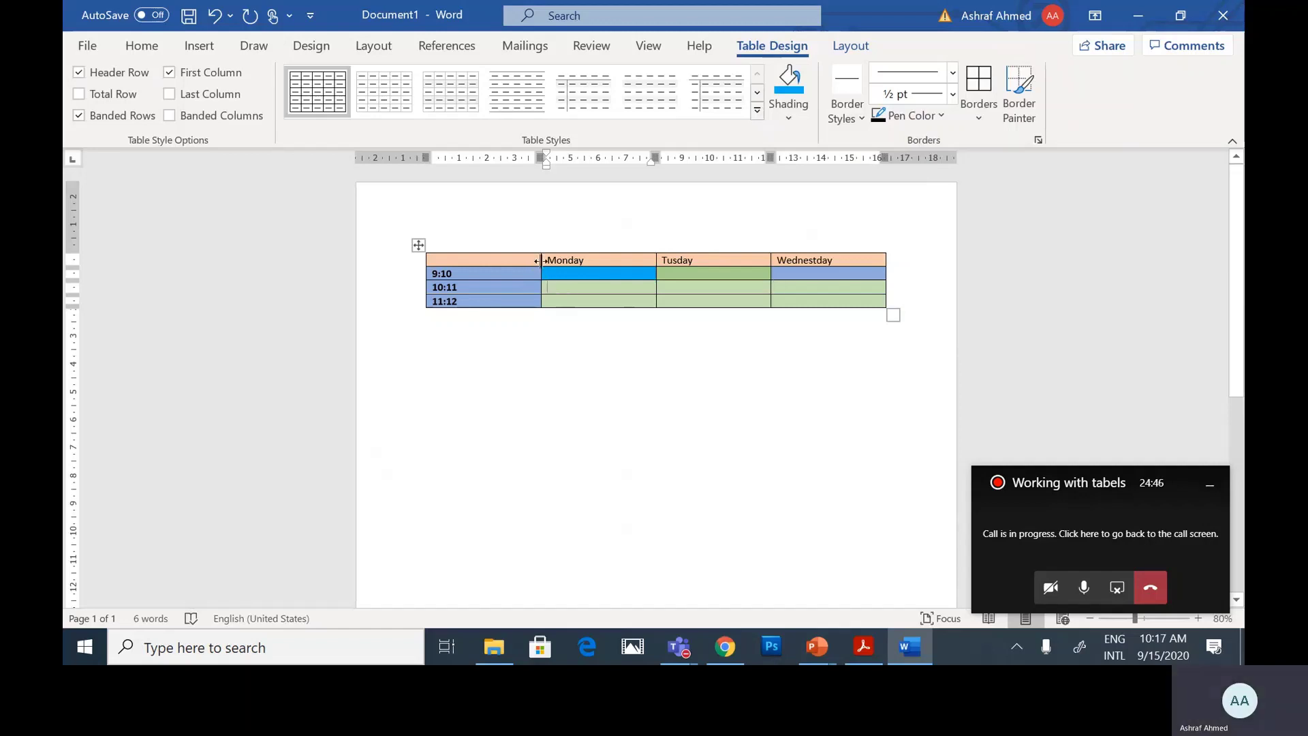
{"action": "left_click", "coordinate": [486, 226]}
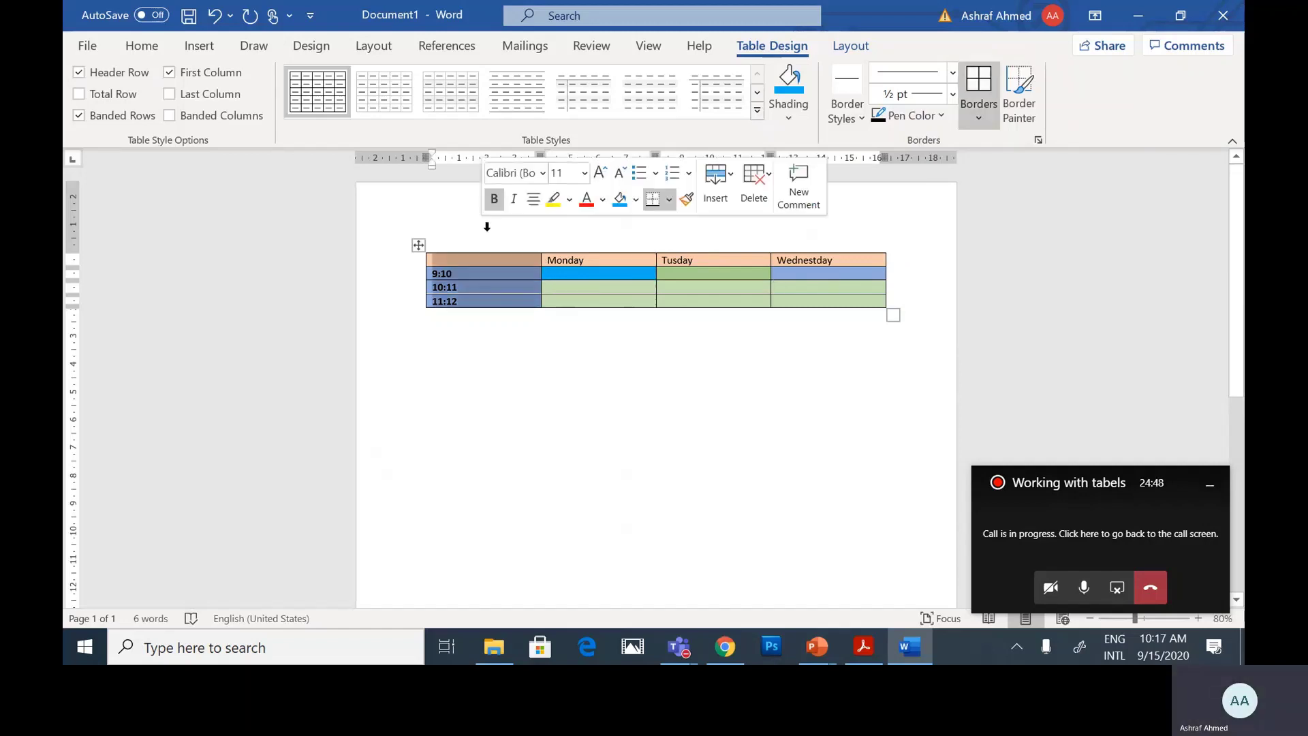
{"action": "left_click", "coordinate": [788, 85]}
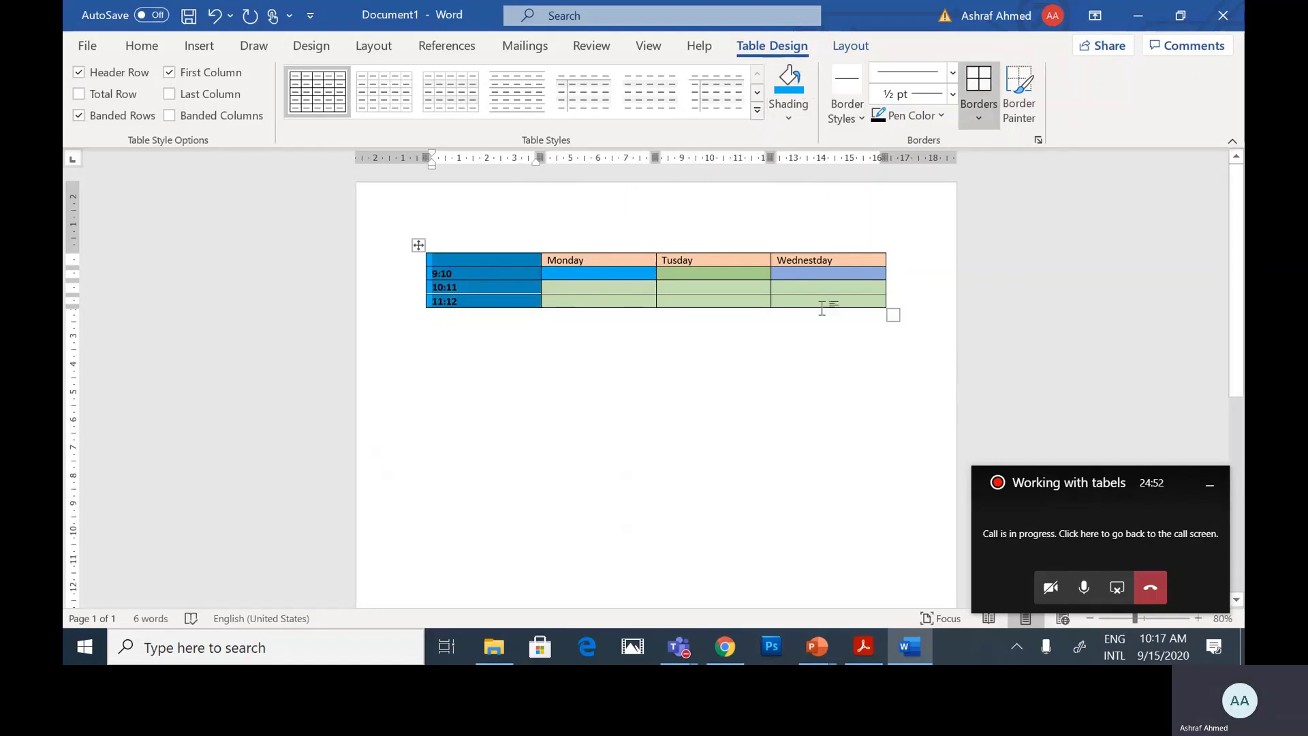
{"action": "left_click", "coordinate": [870, 318]}
Shade all the empty body cells under Monday, Tusday and Wednestday white.
{"action": "left_click_drag", "start_coordinate": [851, 273], "coordinate": [590, 304]}
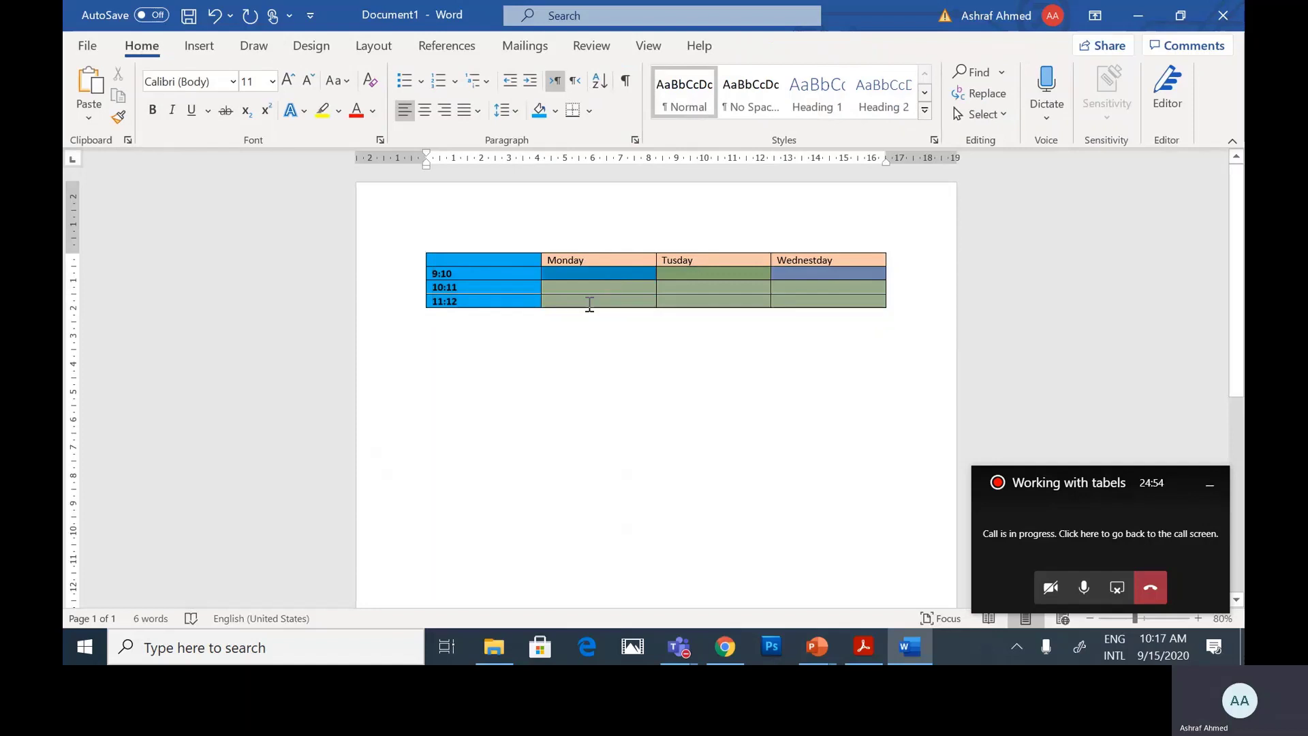
{"action": "left_click", "coordinate": [772, 46]}
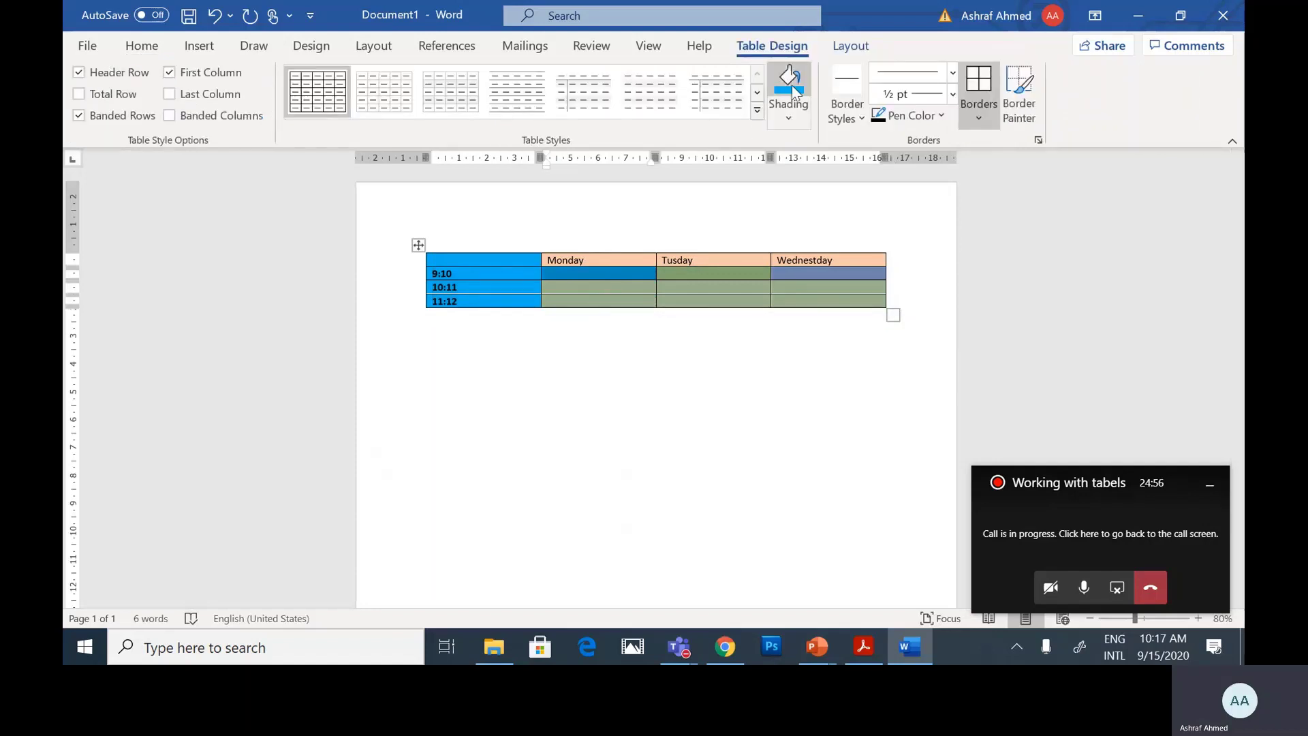
{"action": "left_click", "coordinate": [788, 117]}
{"action": "left_click", "coordinate": [778, 167]}
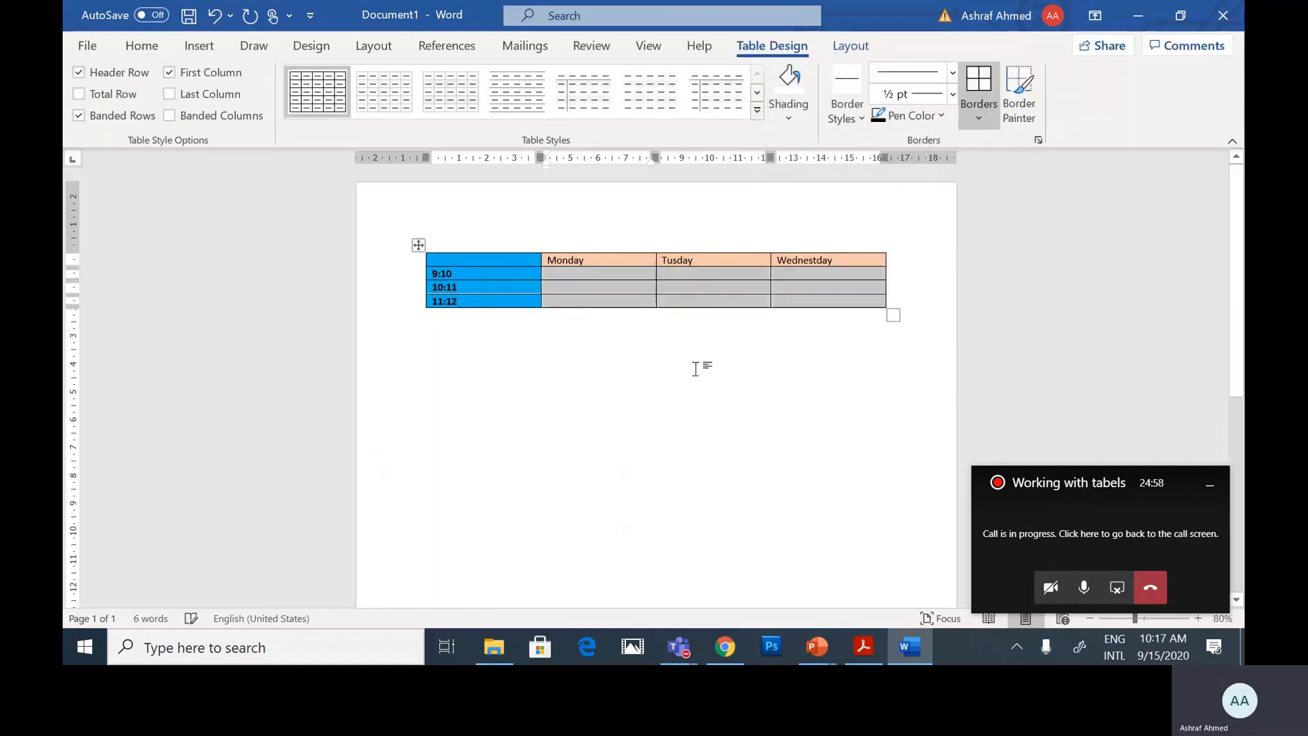
{"action": "left_click", "coordinate": [874, 427]}
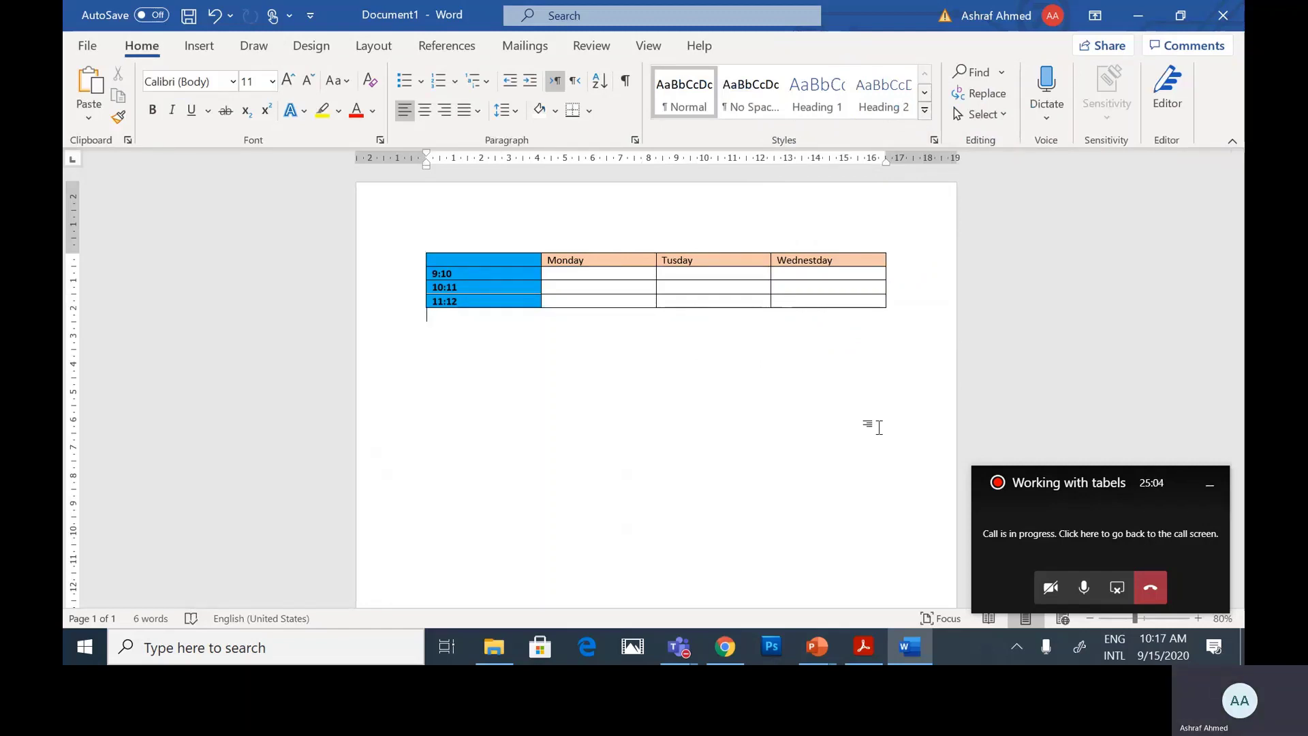
Apply the green grid table style with solid green header row and first column to the whole timetable.
{"action": "left_click", "coordinate": [489, 276]}
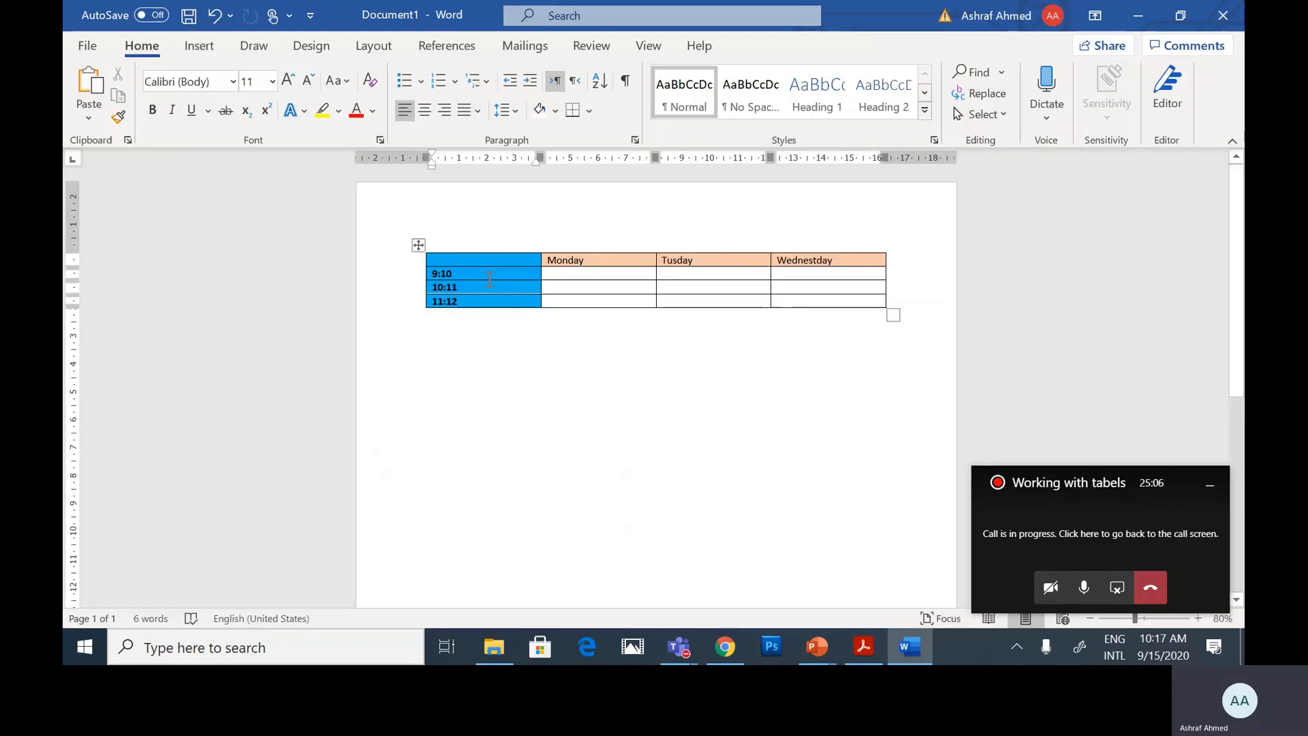
{"action": "left_click", "coordinate": [771, 45]}
{"action": "left_click_drag", "start_coordinate": [566, 259], "coordinate": [879, 301]}
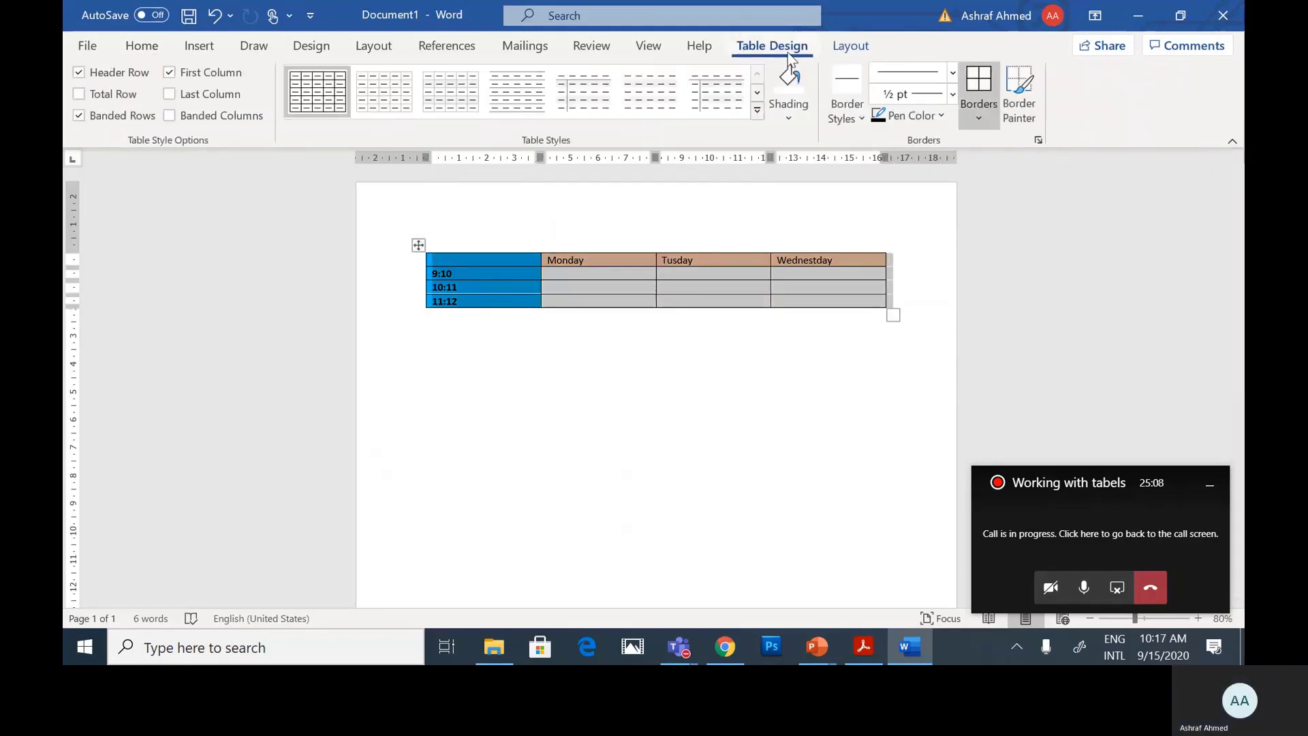
{"action": "left_click", "coordinate": [757, 111]}
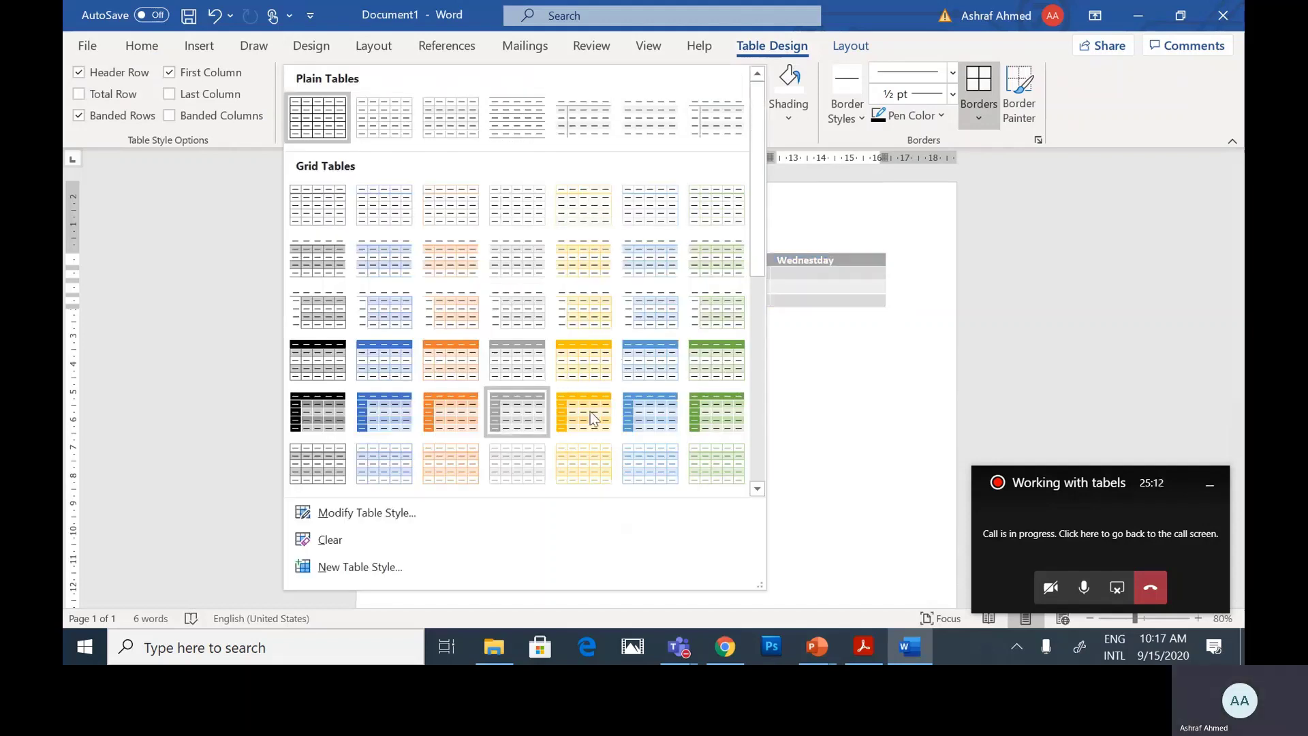
{"action": "left_click", "coordinate": [716, 411]}
{"action": "left_click", "coordinate": [561, 320]}
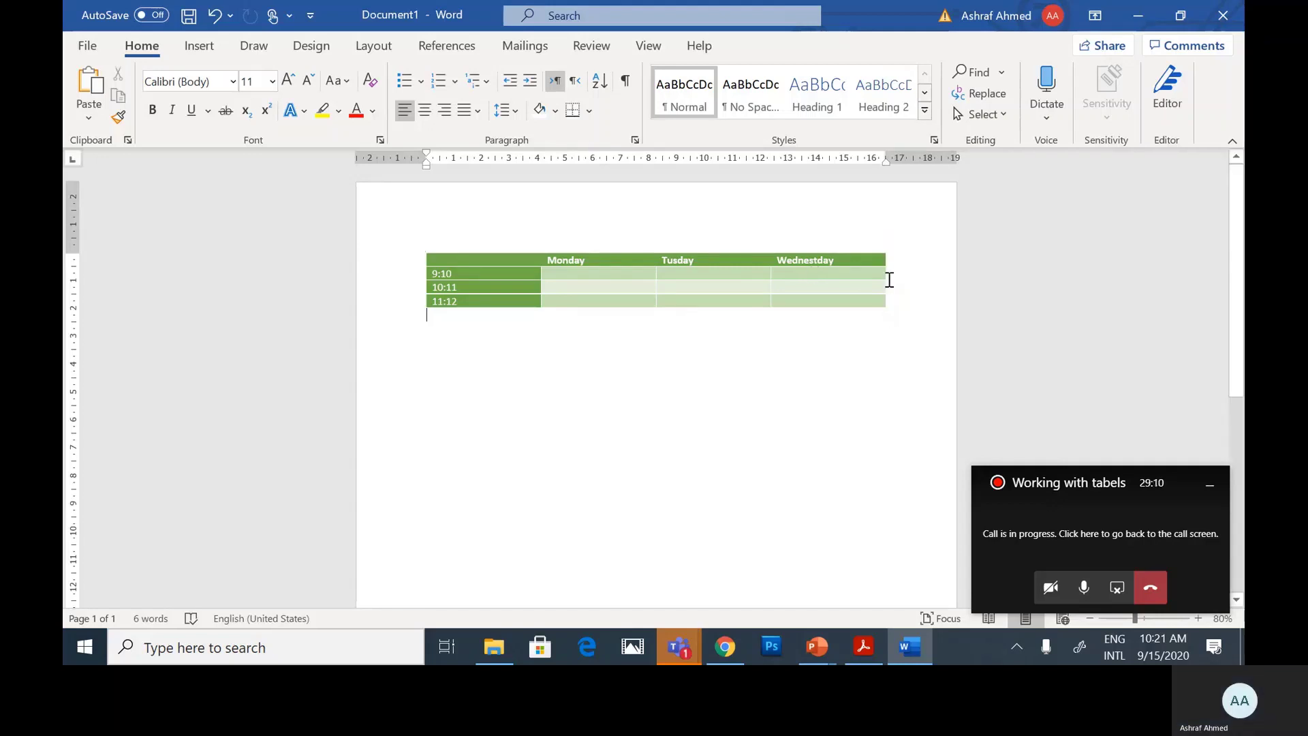
Insert an empty column to the right of the Wednestday column in the timetable.
{"action": "mouse_move", "coordinate": [887, 247]}
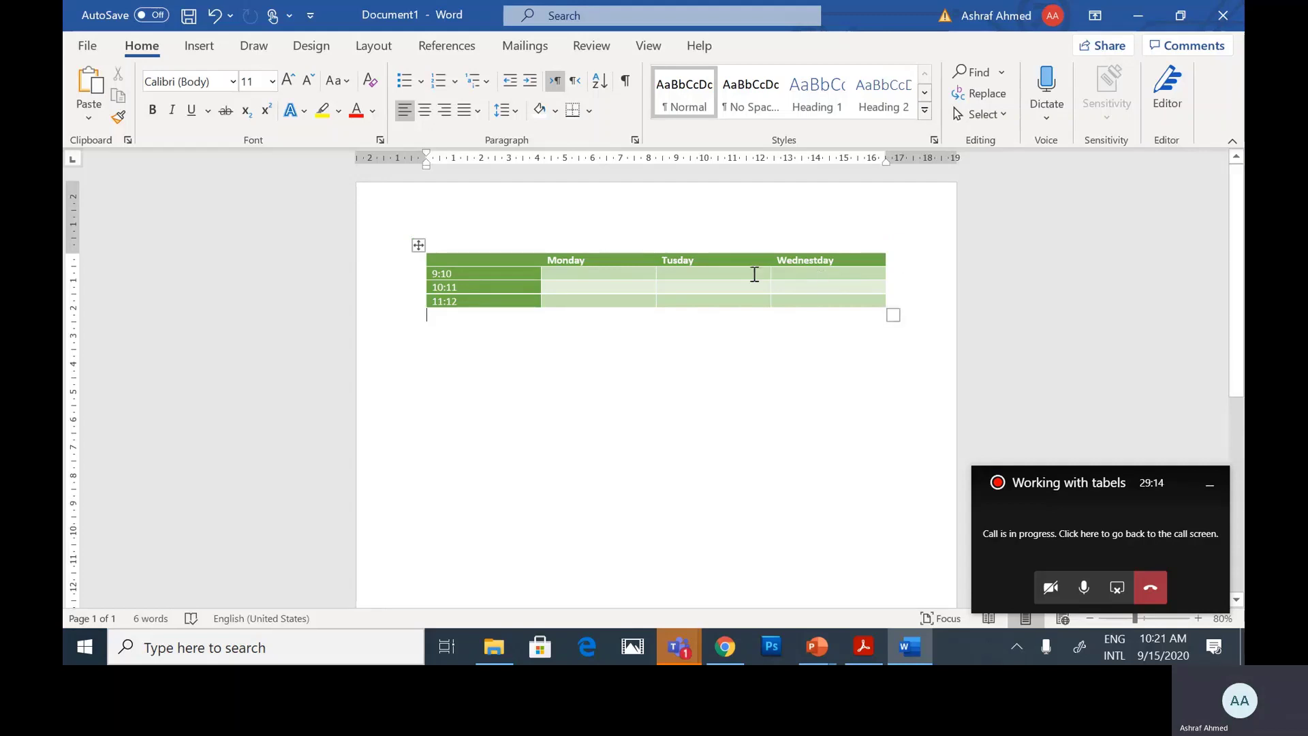
{"action": "left_click", "coordinate": [862, 264]}
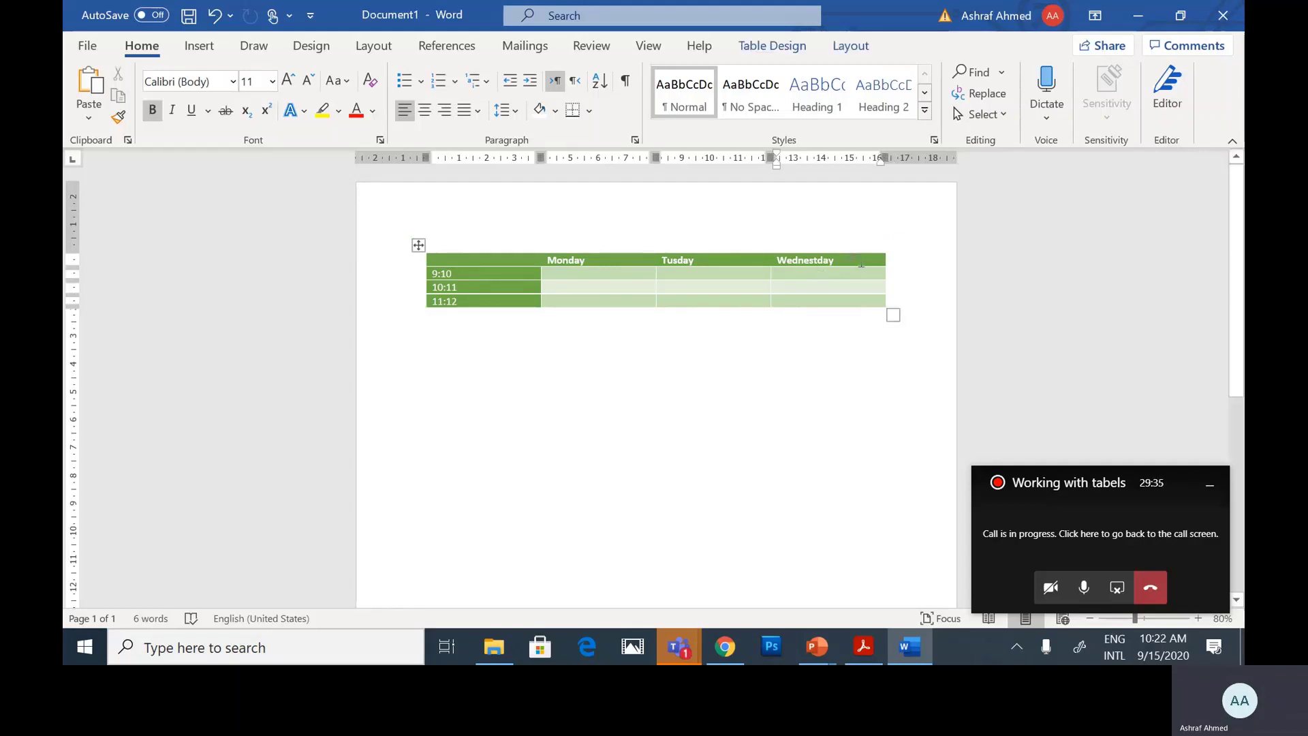
{"action": "right_click", "coordinate": [861, 263]}
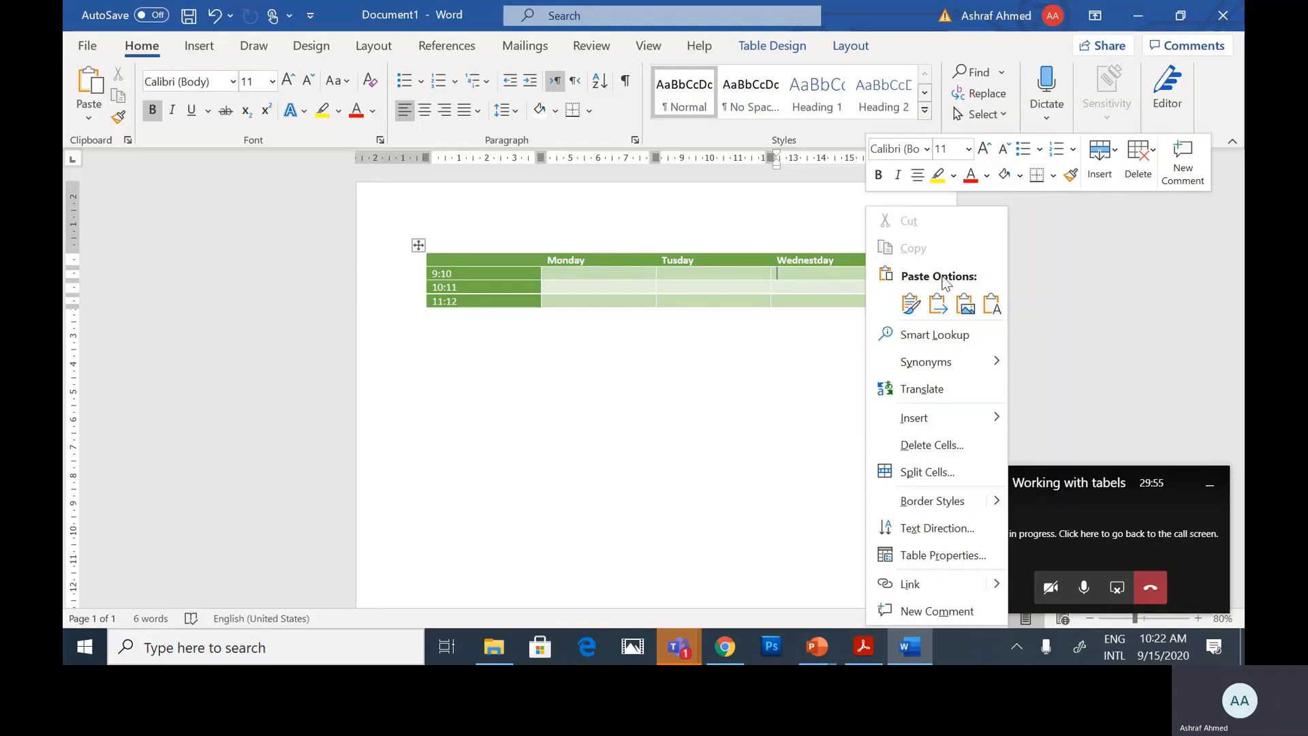
{"action": "mouse_move", "coordinate": [918, 423]}
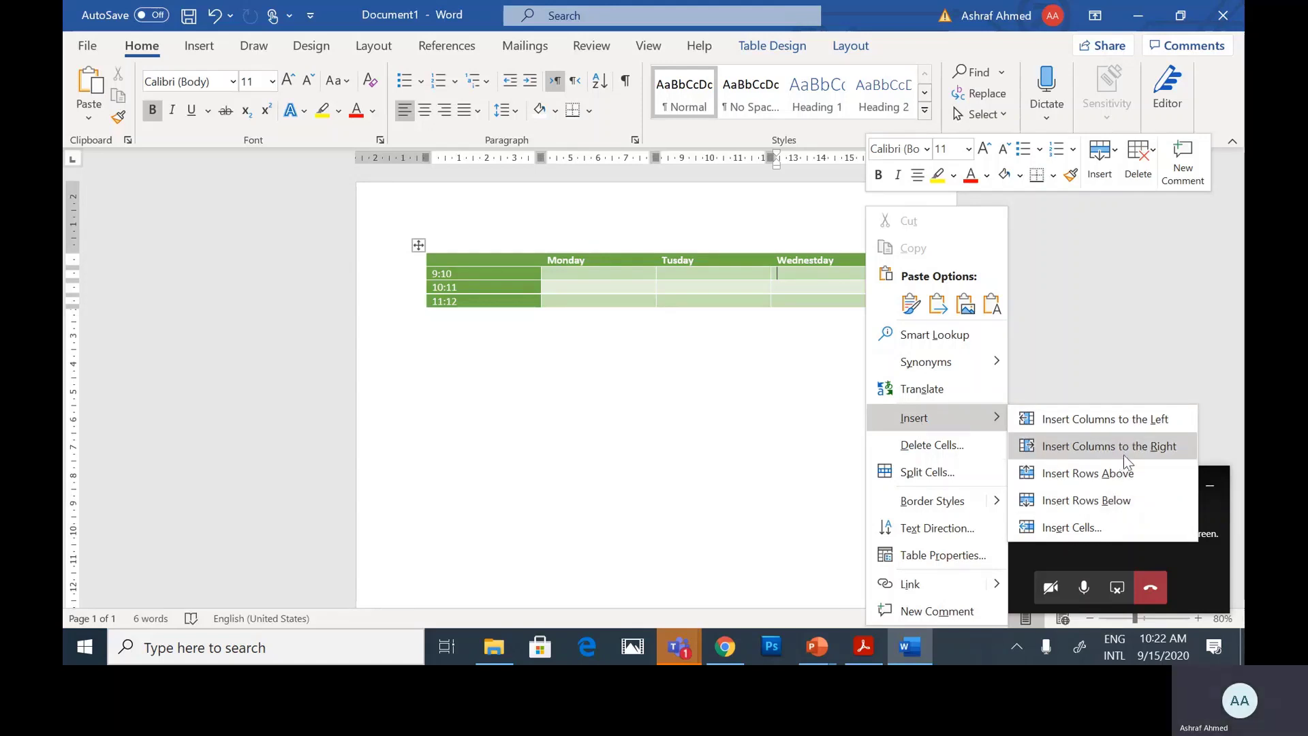
{"action": "left_click", "coordinate": [1168, 452]}
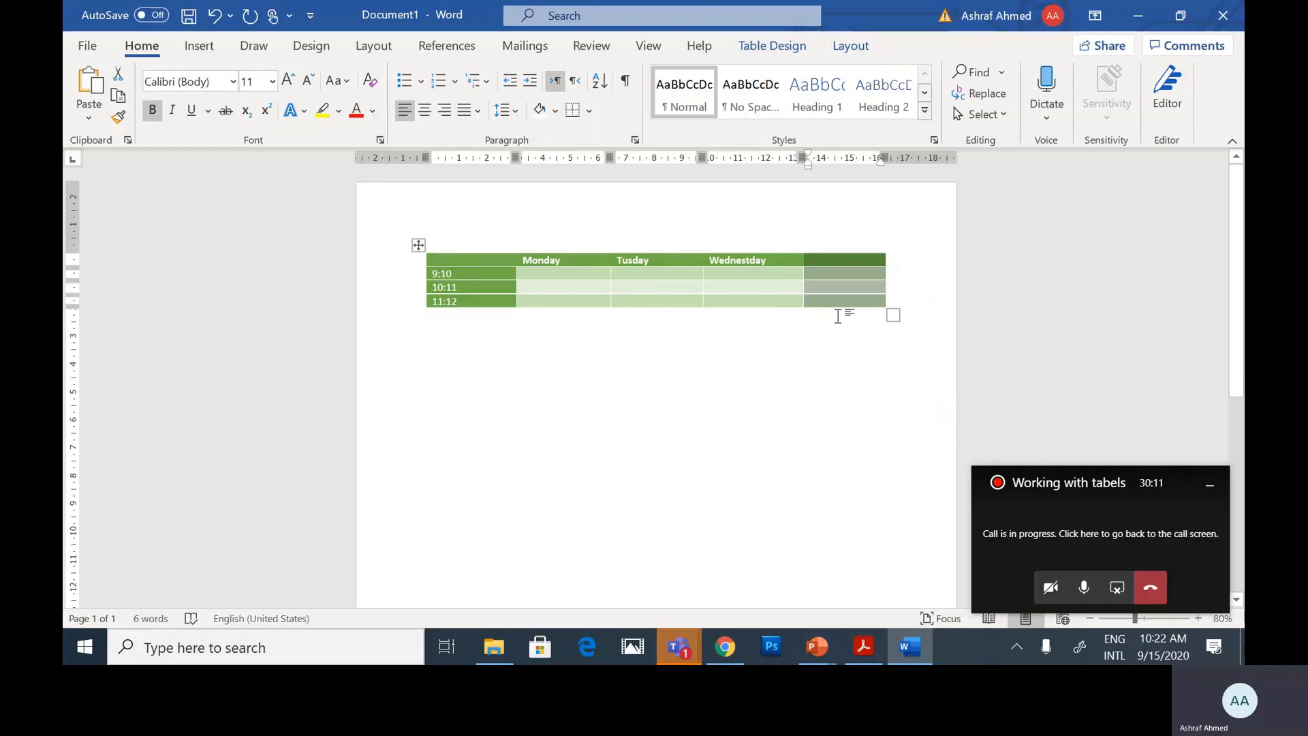
{"action": "left_click", "coordinate": [865, 273]}
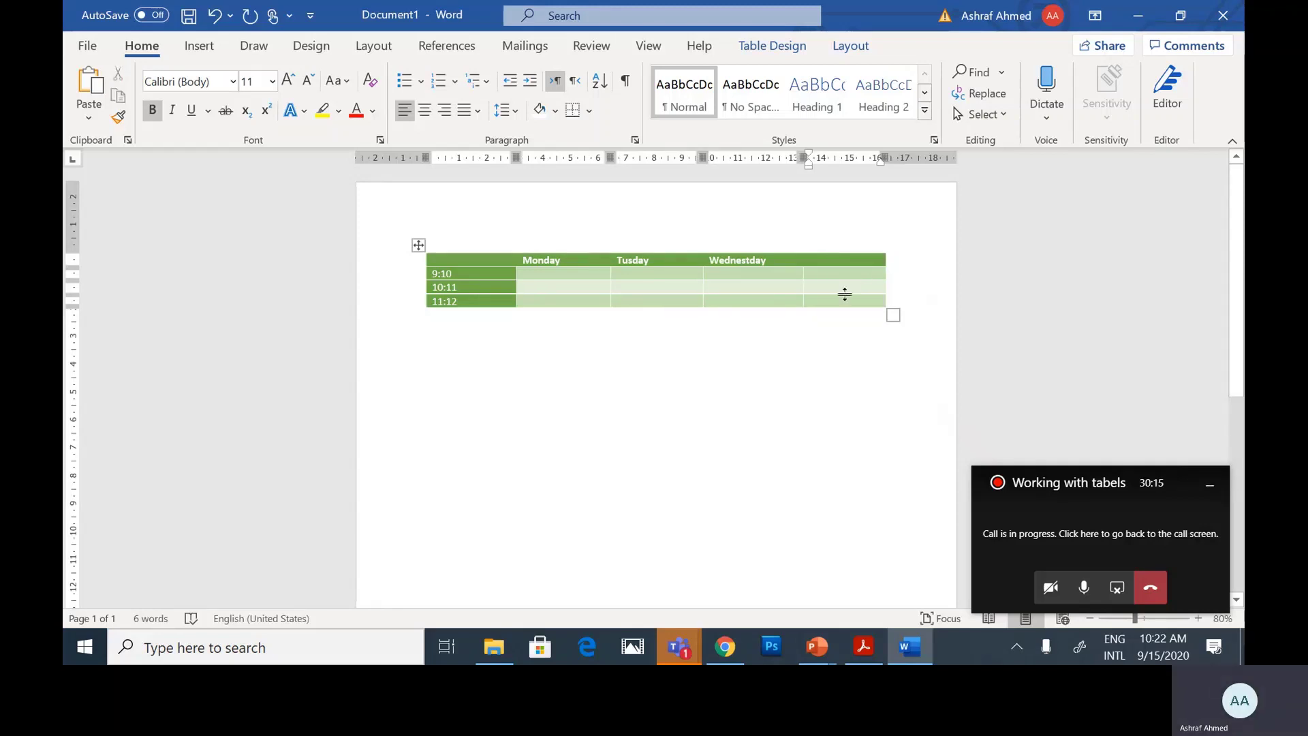
Insert an empty row below the 11:12 row of the timetable.
{"action": "left_click", "coordinate": [845, 299]}
{"action": "right_click", "coordinate": [846, 303]}
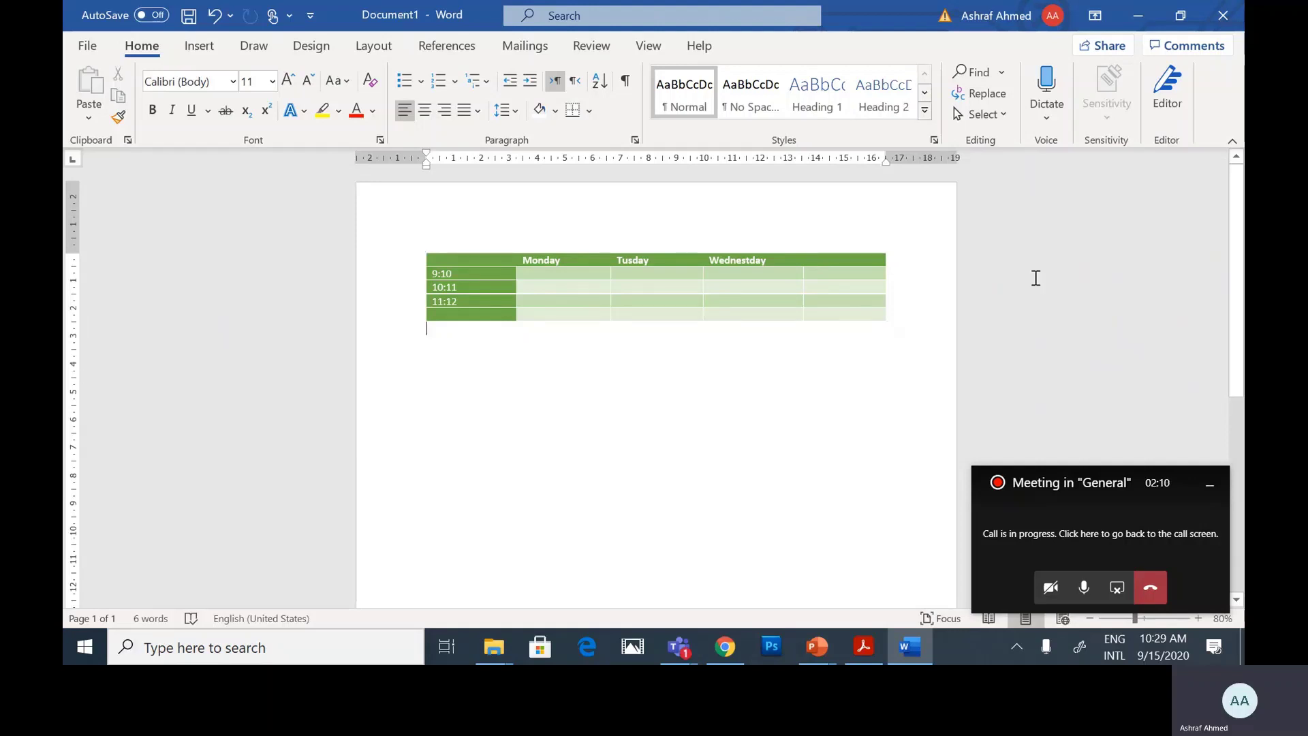
Delete the entire empty column to the right of the Wednestday column.
{"action": "left_click", "coordinate": [861, 272]}
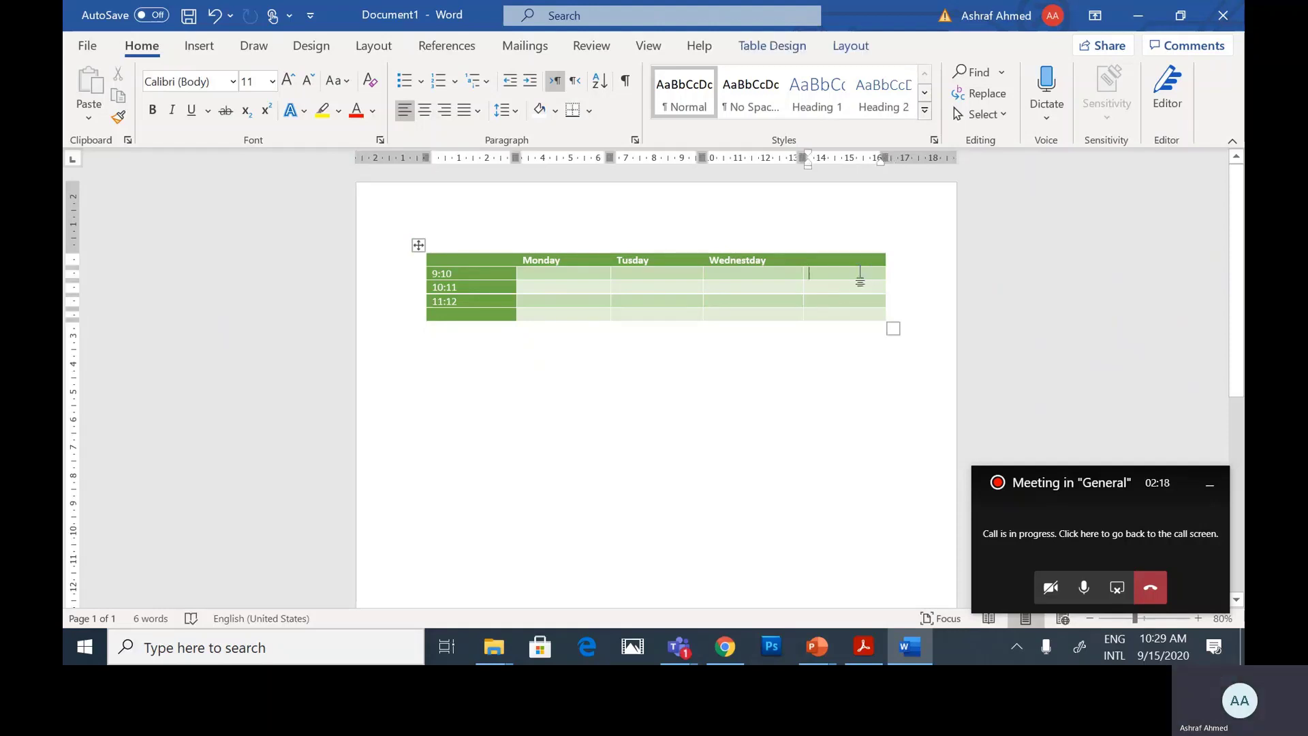
{"action": "right_click", "coordinate": [828, 267]}
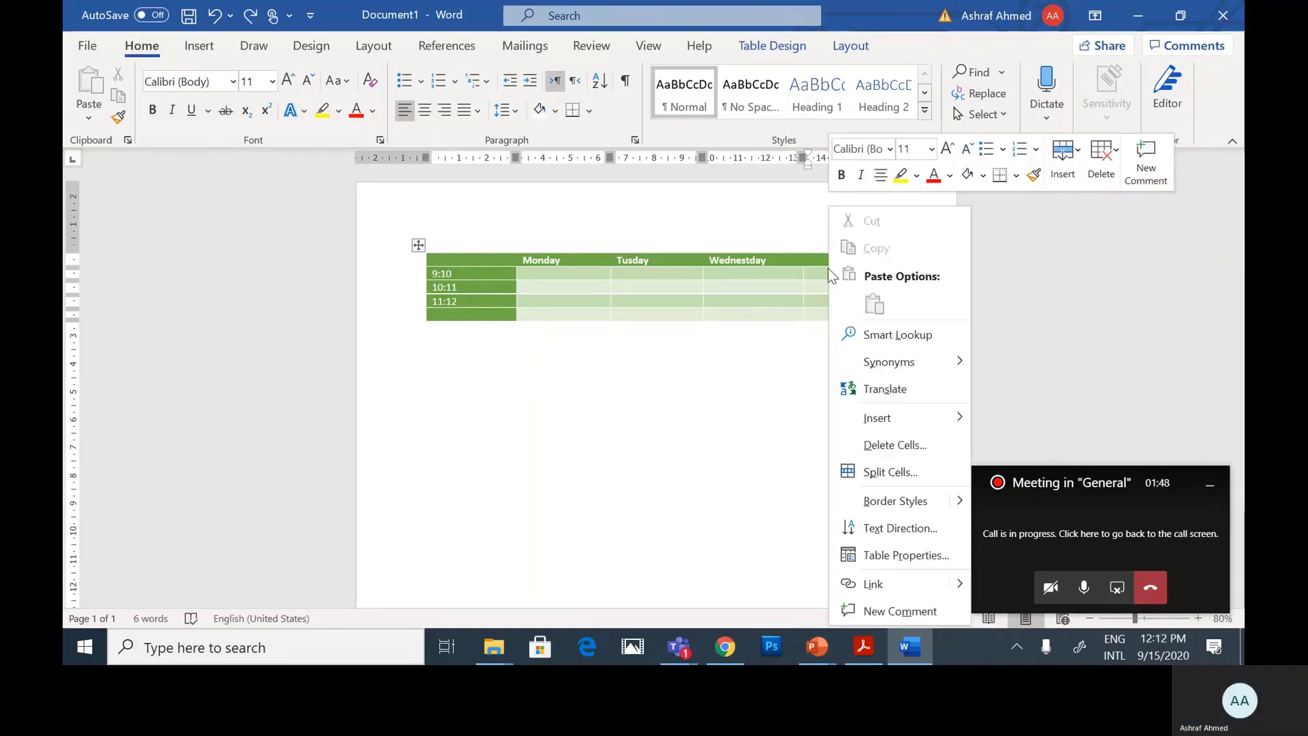
{"action": "left_click", "coordinate": [907, 451]}
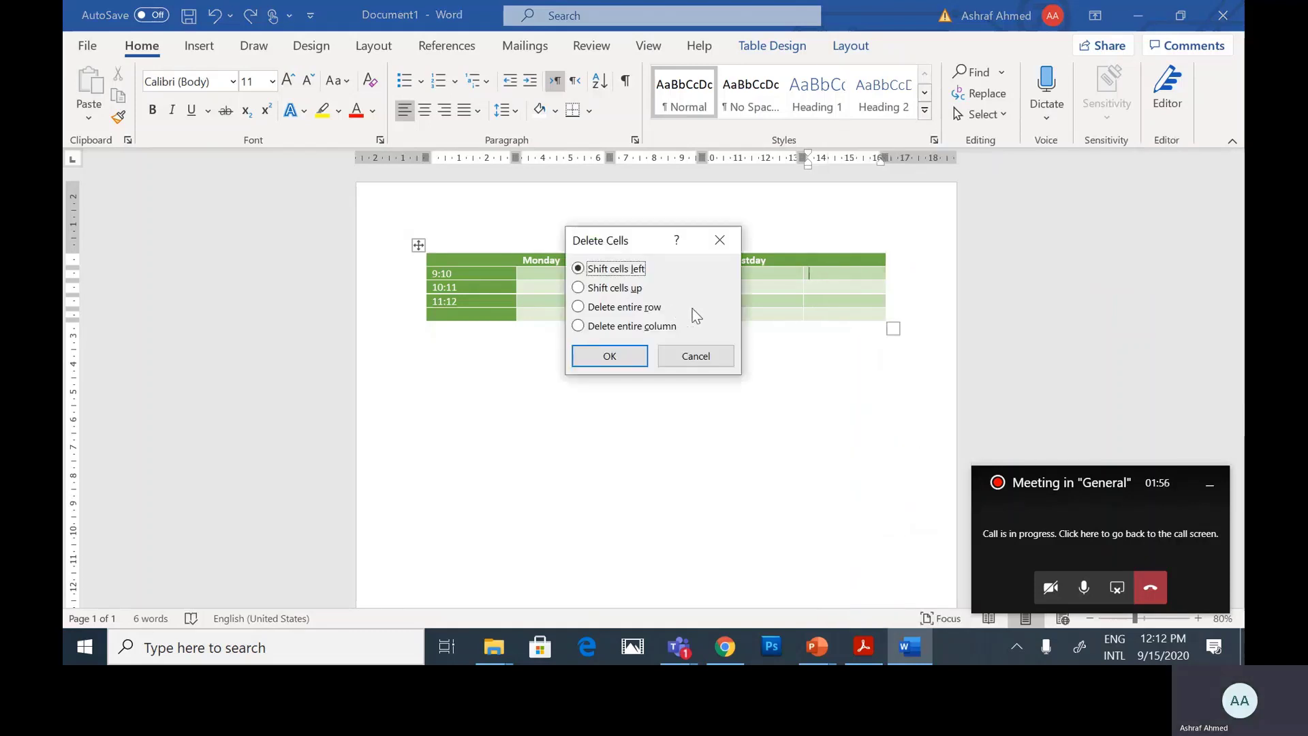
{"action": "left_click", "coordinate": [581, 327]}
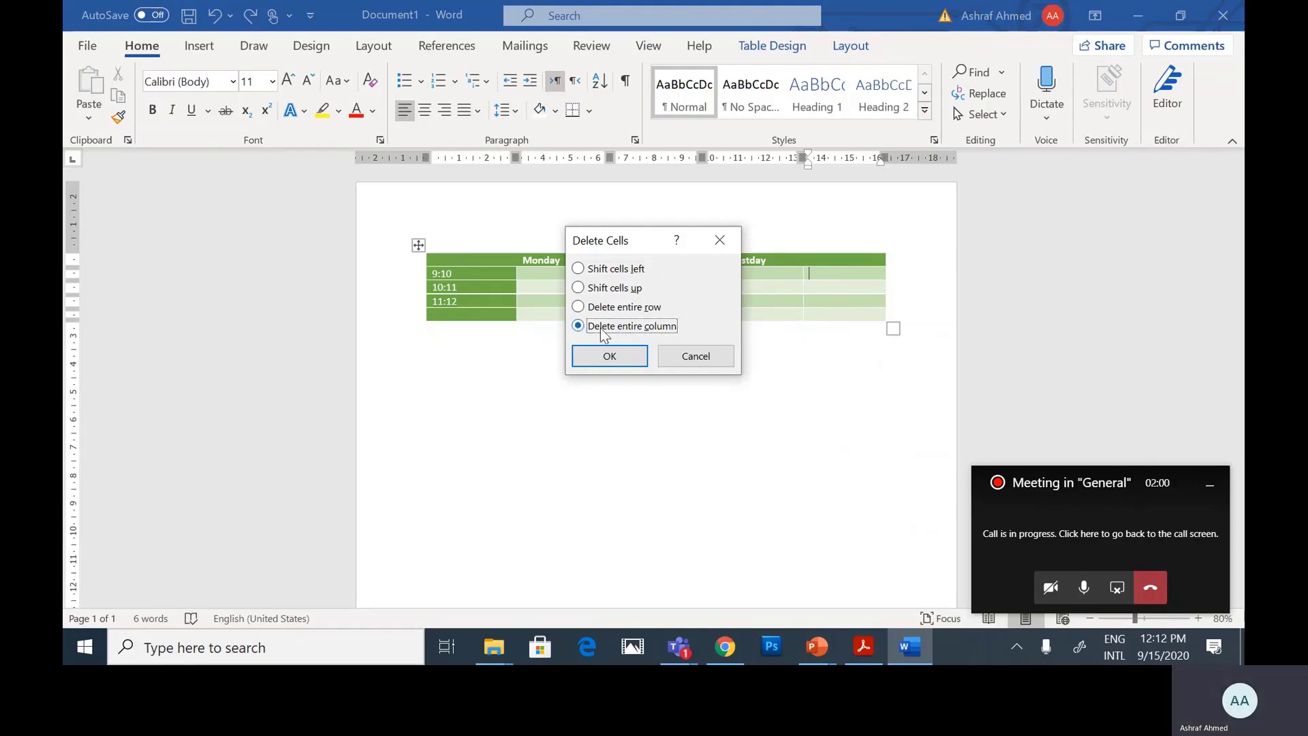
{"action": "left_click", "coordinate": [625, 363]}
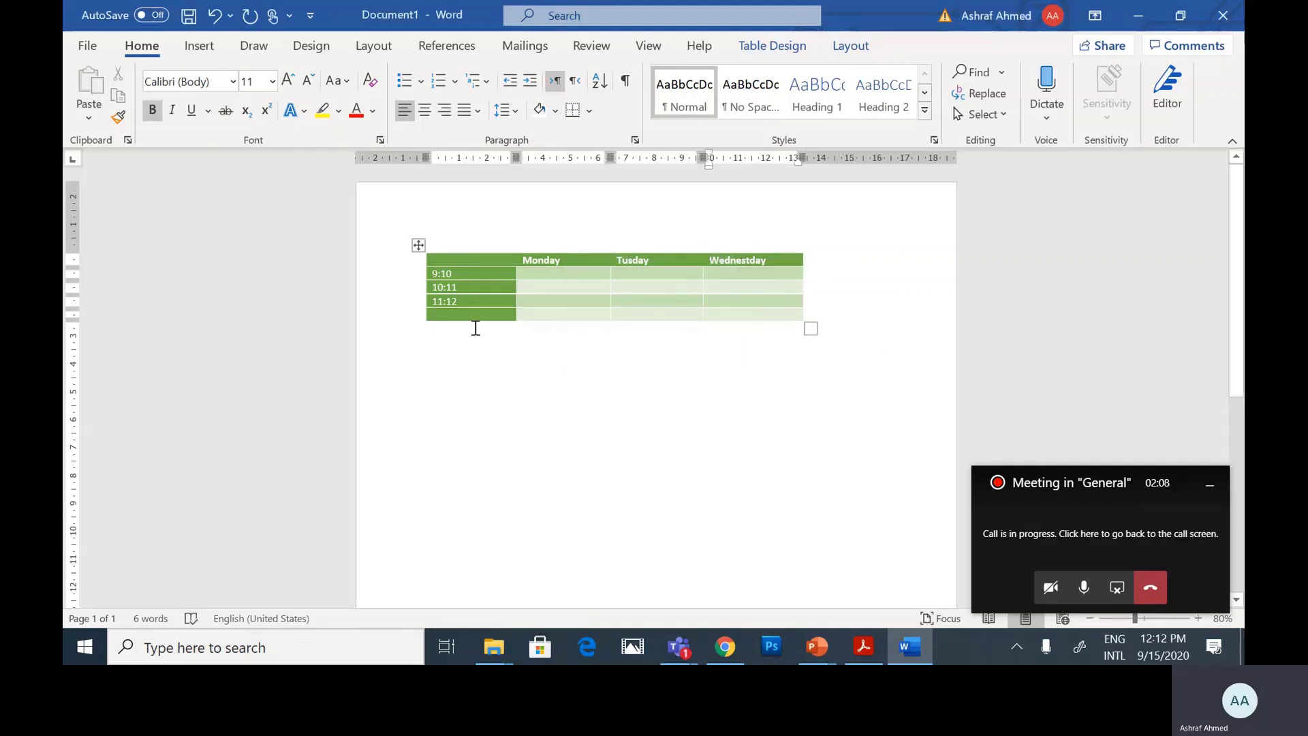
Delete the entire empty row below the 11:12 row of the timetable.
{"action": "left_click", "coordinate": [684, 311]}
{"action": "right_click", "coordinate": [684, 311]}
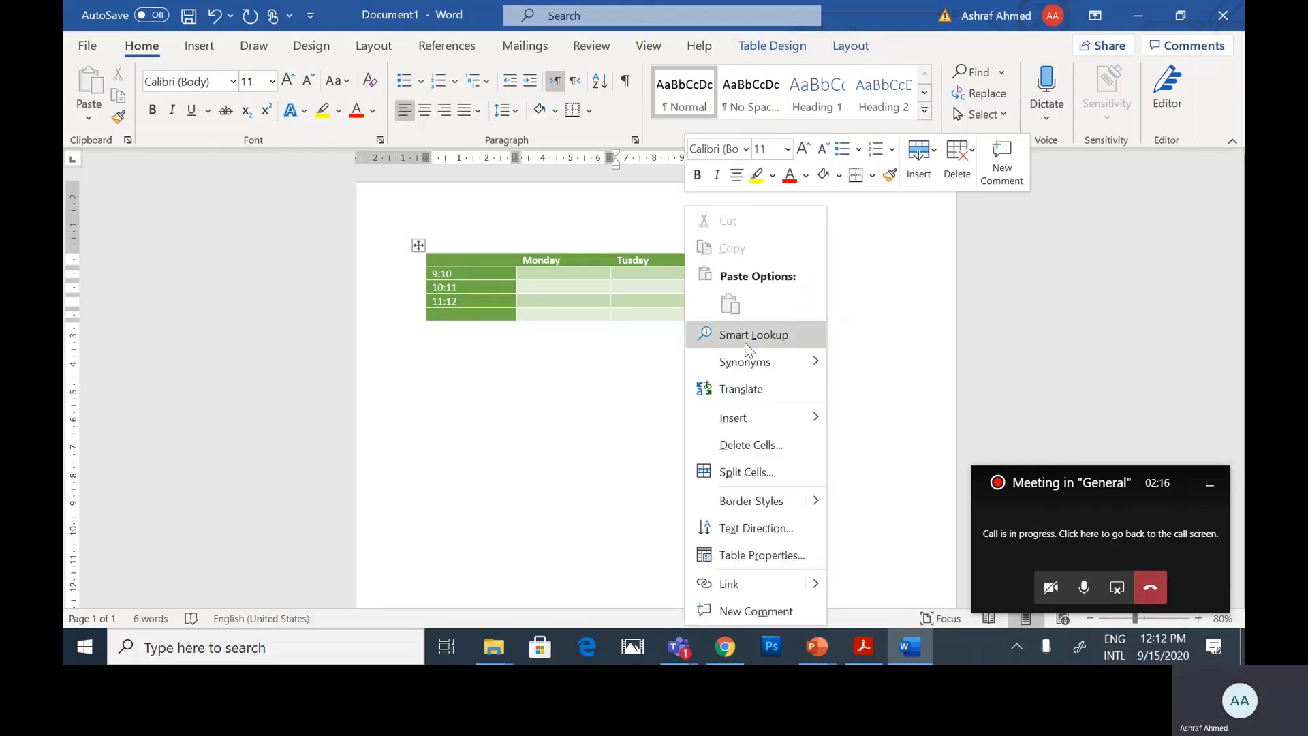
{"action": "left_click", "coordinate": [748, 446]}
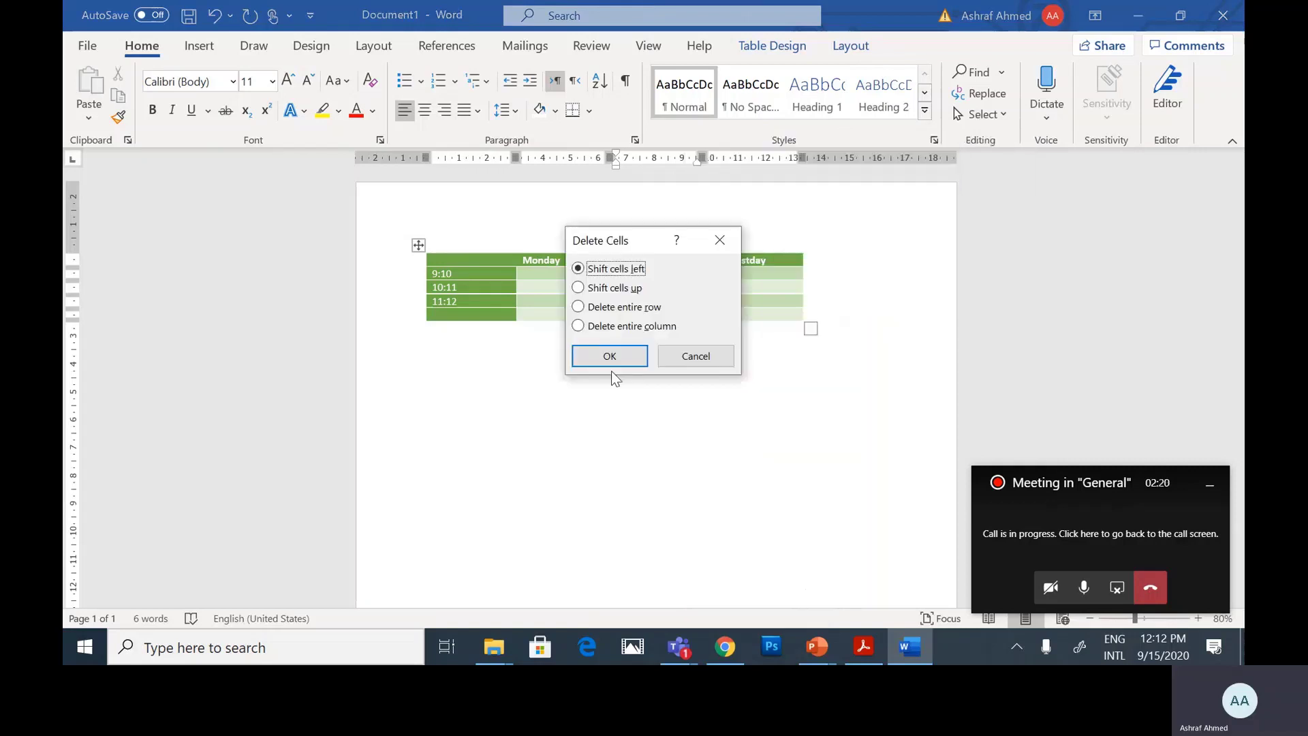
{"action": "left_click", "coordinate": [578, 308]}
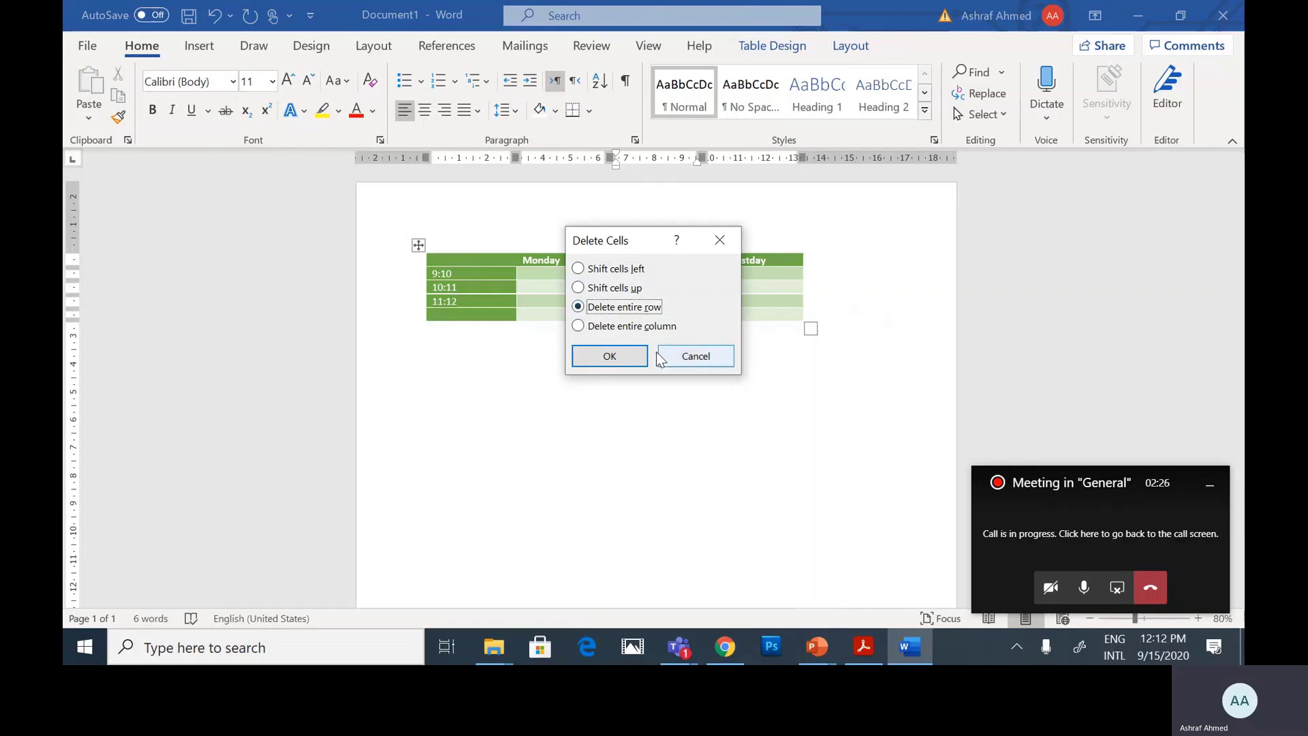